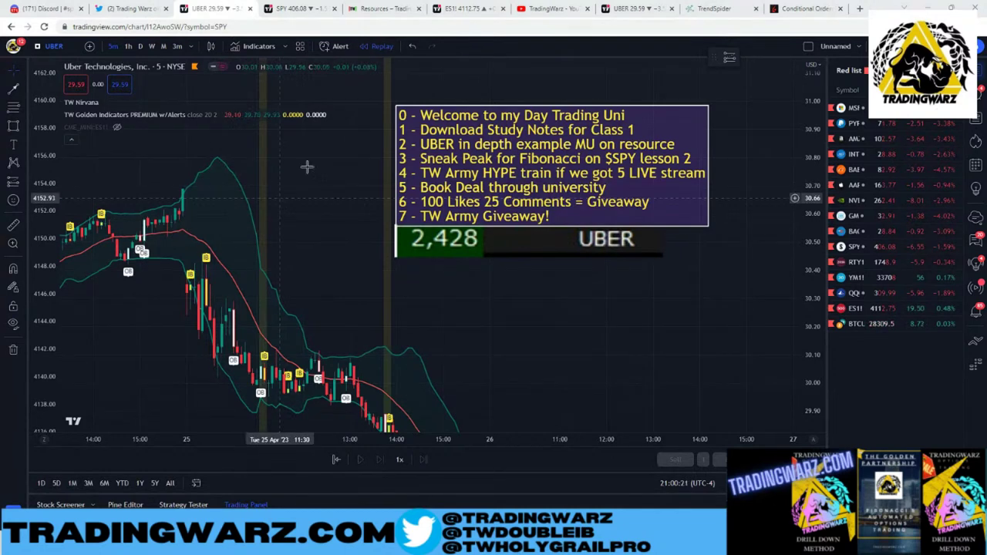
- Open the Day Trading University Lesson 1 – Automation notes from the TradingWarz resources page
click(384, 15)
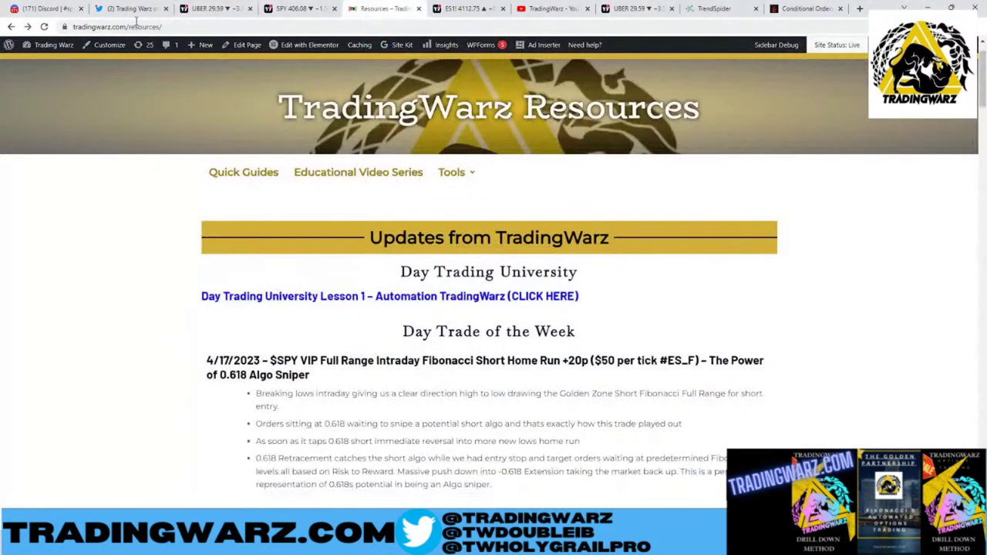
click(335, 300)
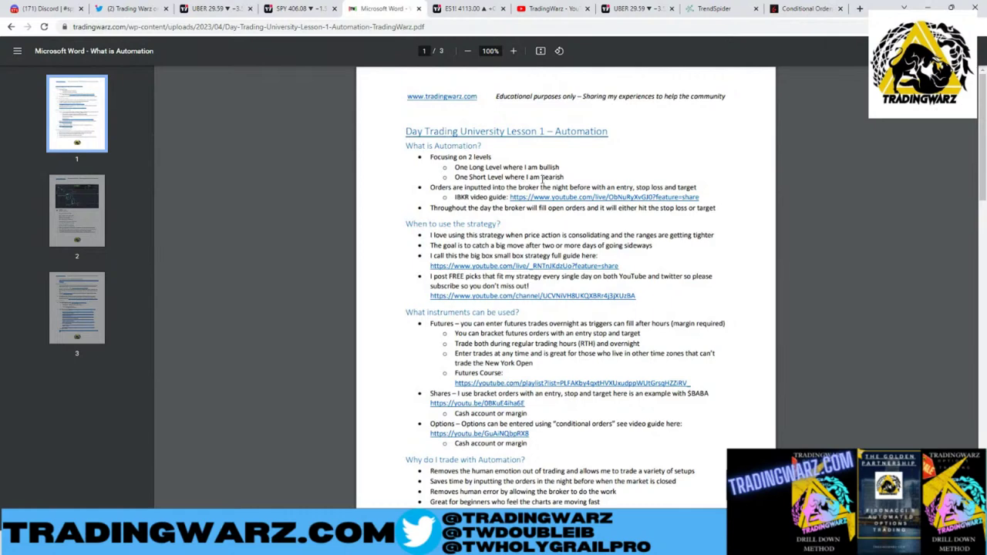
click(461, 29)
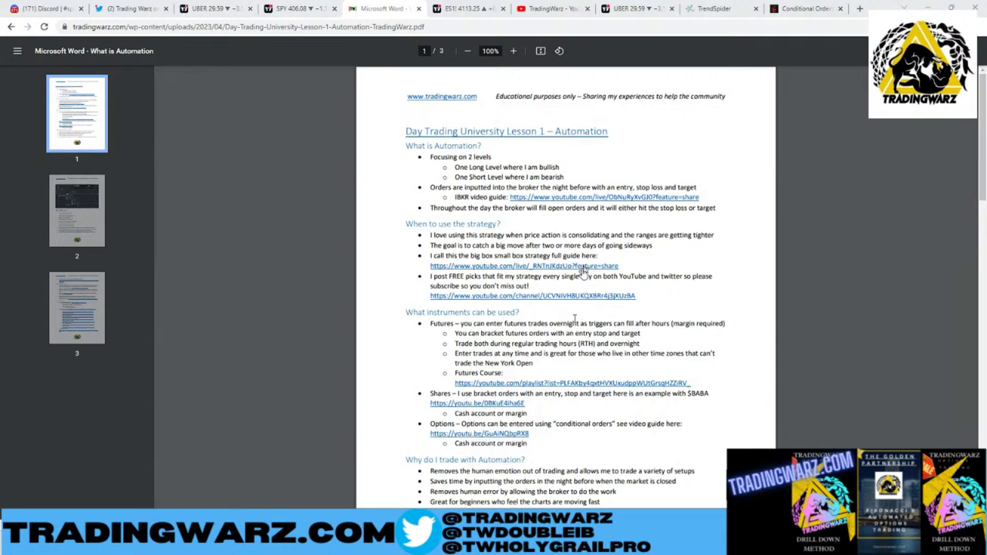
- Skim the lesson notes down to the MU trade example and return to the first page
scroll(577, 309, down, 3)
scroll(575, 322, down, 8)
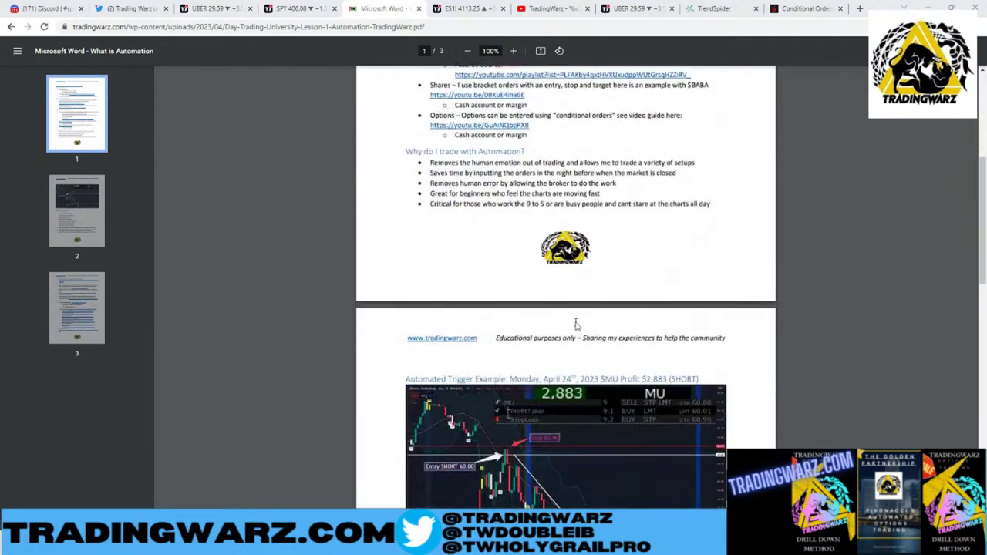
scroll(578, 322, down, 6)
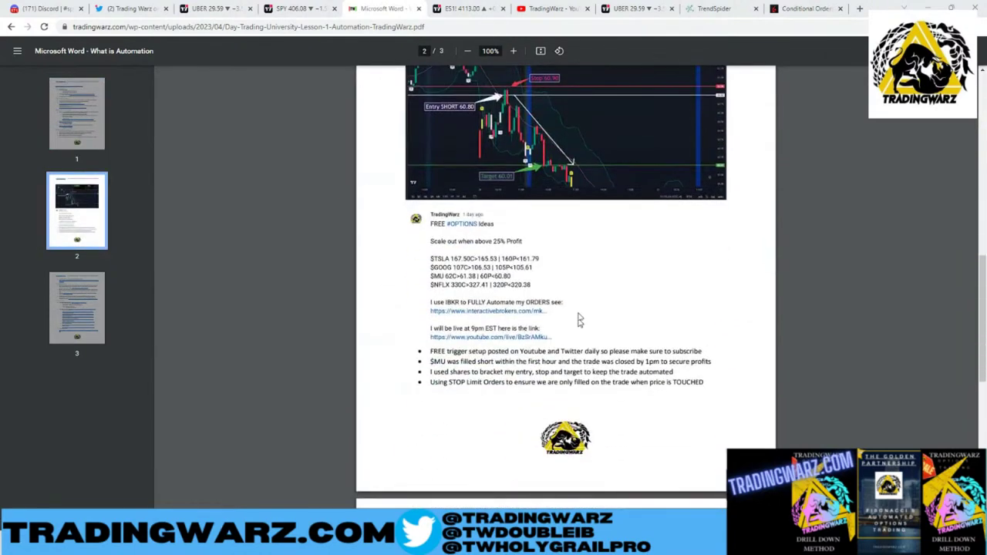
scroll(580, 318, up, 18)
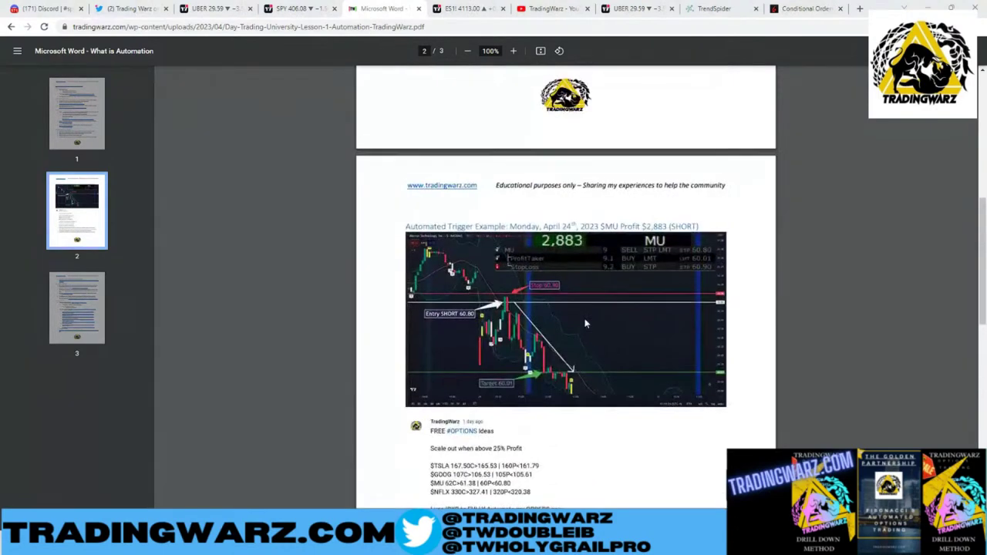
scroll(586, 324, up, 1)
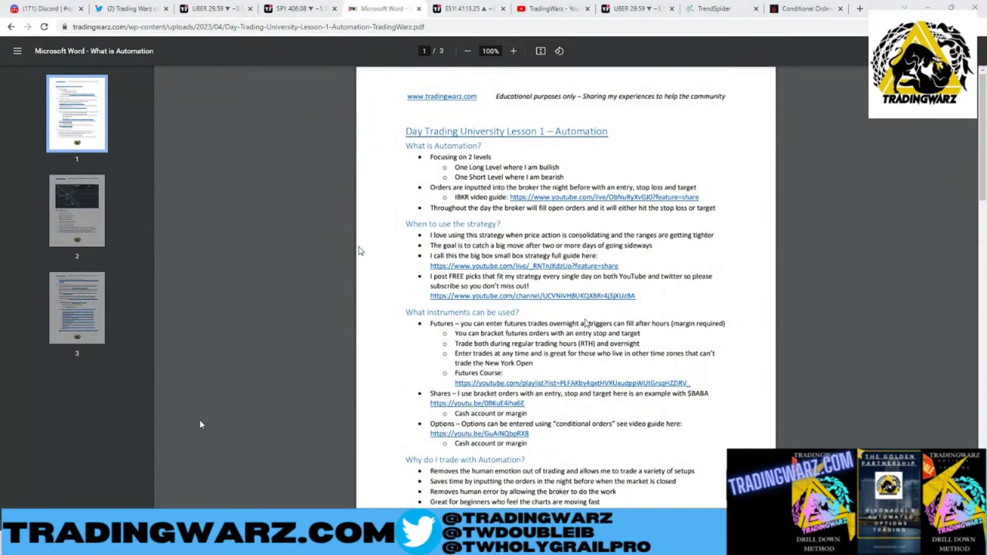
- Place the UBER chart tab right before the lesson notes tab and enlarge the notes to 195%
drag(247, 14, 335, 13)
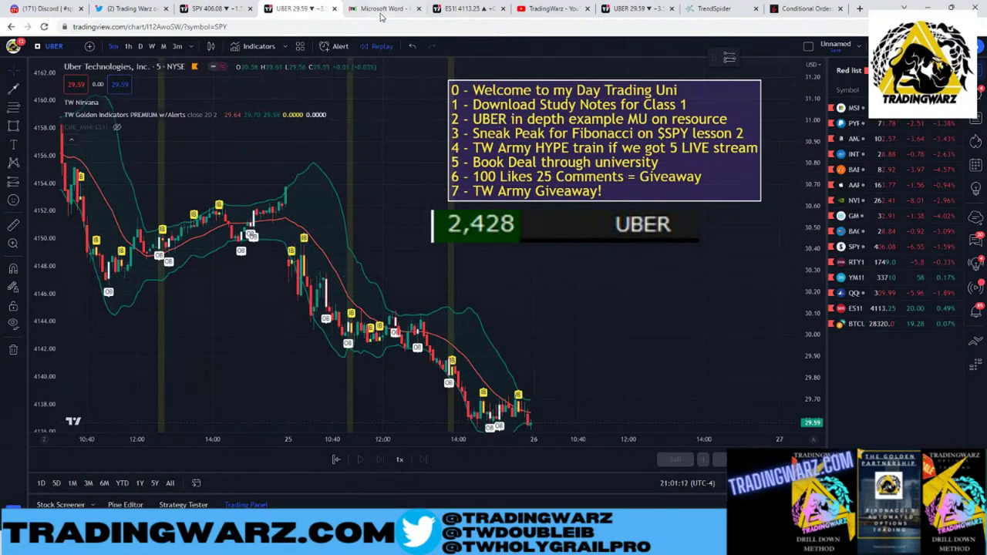
click(381, 10)
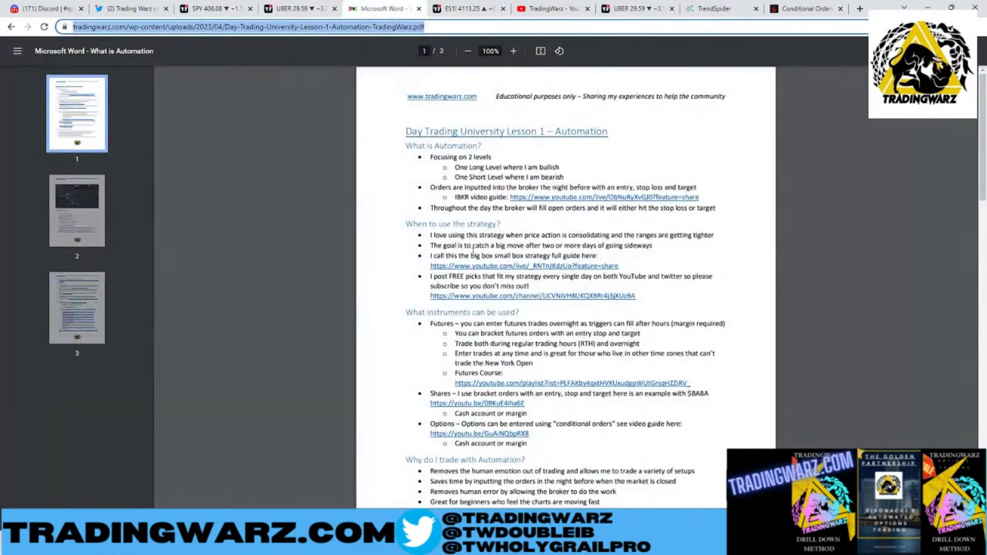
ctrl+scroll(472, 252, up, 5)
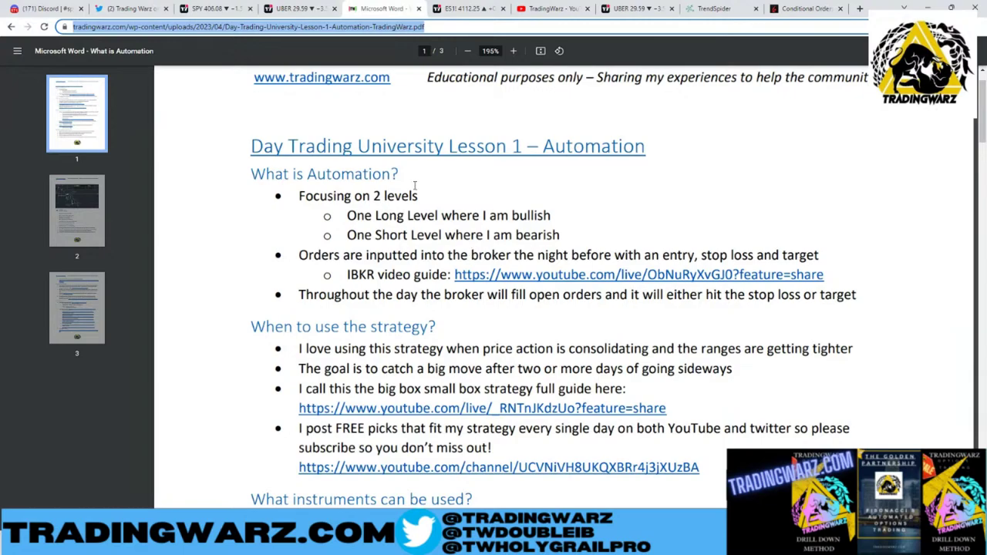
- Review the automated trigger example for the MU short trade in the lesson notes
scroll(412, 174, down, 12)
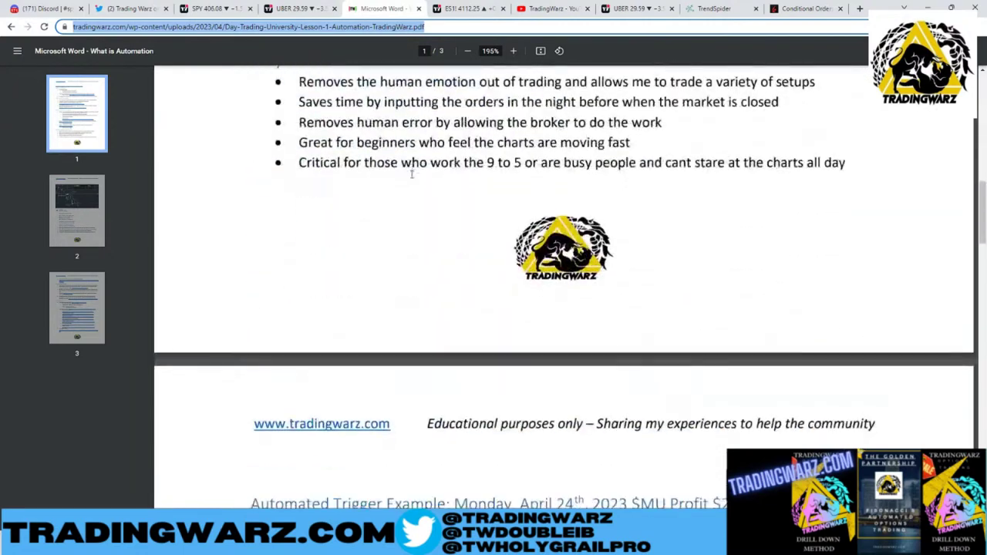
scroll(412, 175, down, 1)
scroll(437, 216, up, 1)
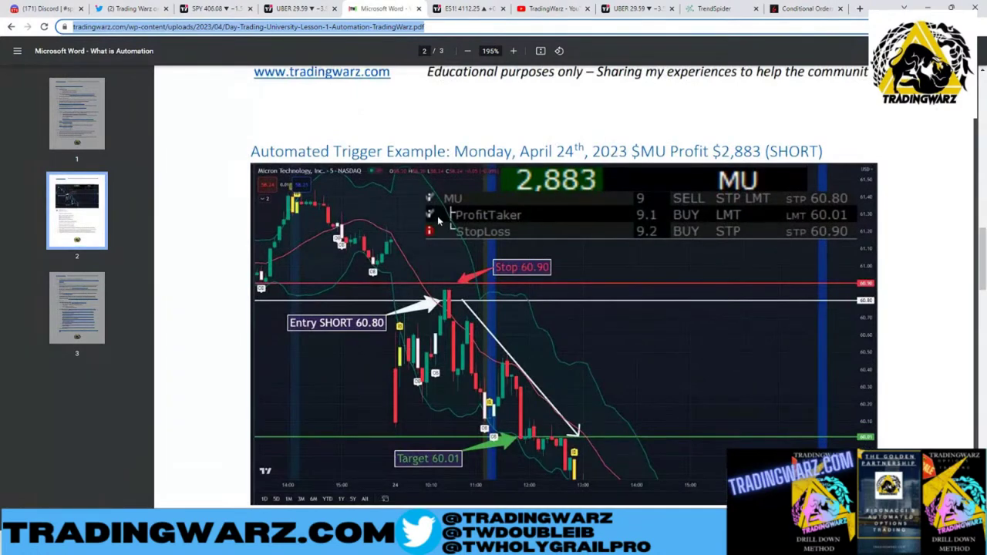
scroll(438, 221, down, 3)
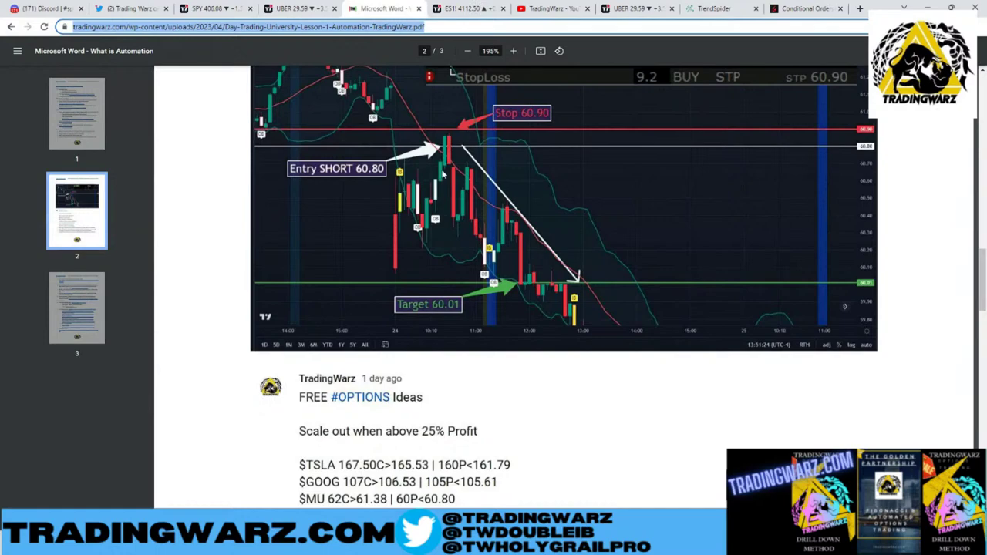
scroll(430, 128, up, 5)
- Switch to the TradingWarz YouTube community page and reload its posts
click(307, 8)
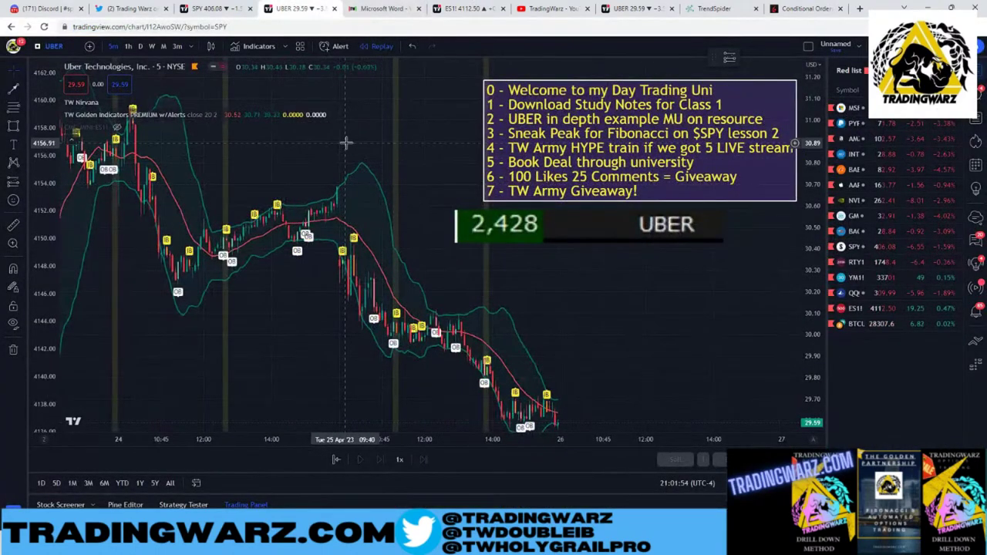
key(ctrl+7)
scroll(457, 199, down, 3)
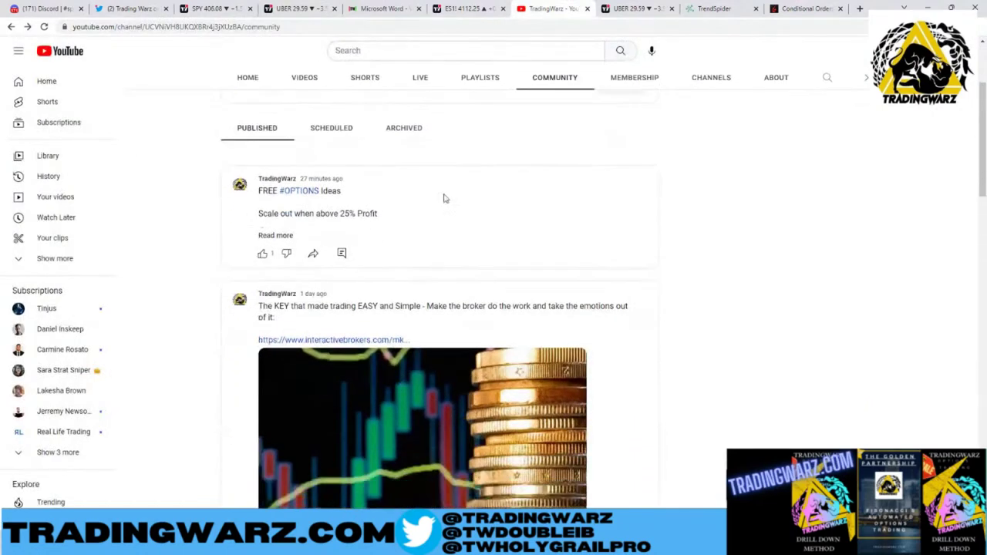
click(44, 26)
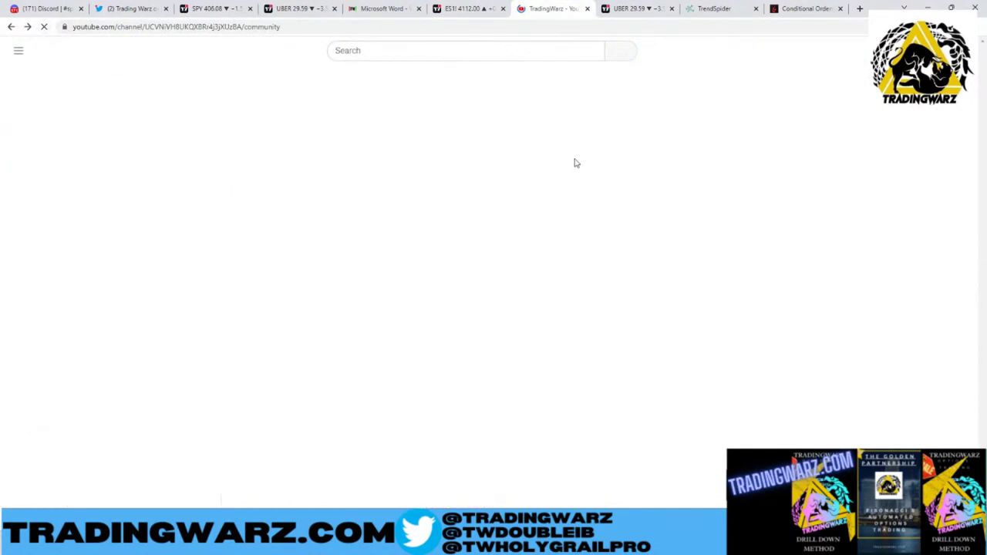
- Expand the members-only bonus picks post and the public options ideas post from 1 day ago to read their trigger levels
scroll(529, 198, down, 4)
scroll(449, 198, up, 1)
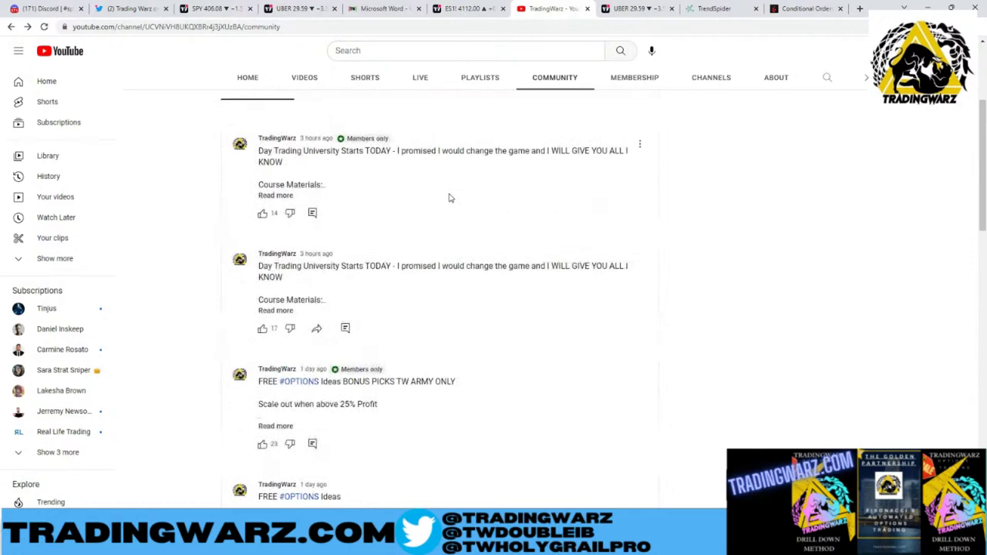
scroll(450, 199, down, 3)
click(275, 219)
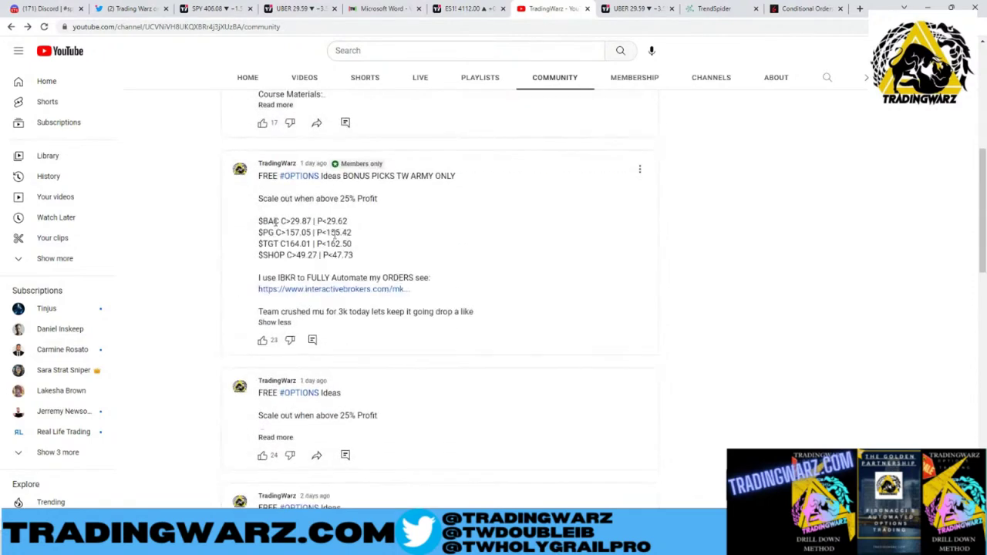
scroll(275, 220, down, 1)
click(277, 335)
scroll(447, 331, down, 1)
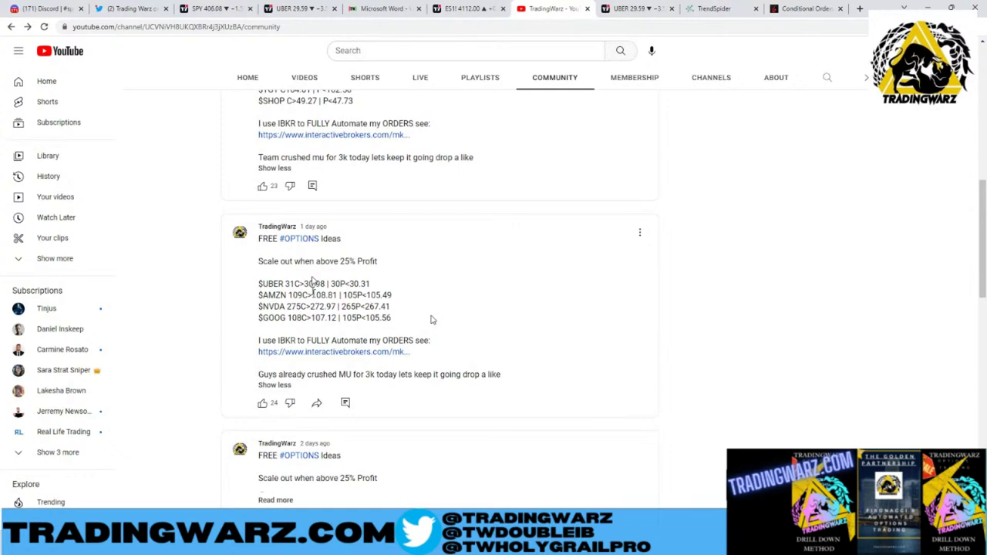
- Start a bar replay on the UBER 5-minute chart from the end of the 24 April session
click(299, 8)
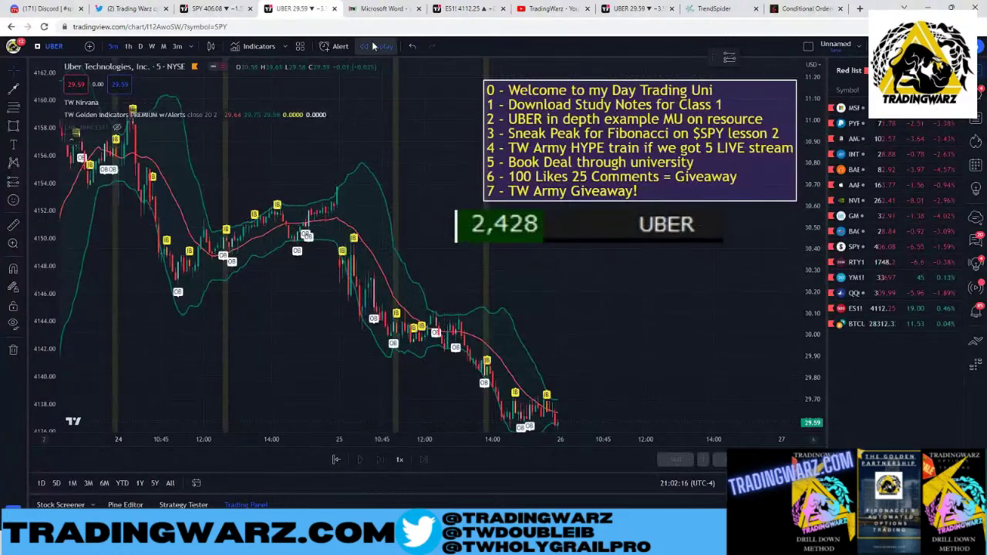
click(388, 178)
click(337, 232)
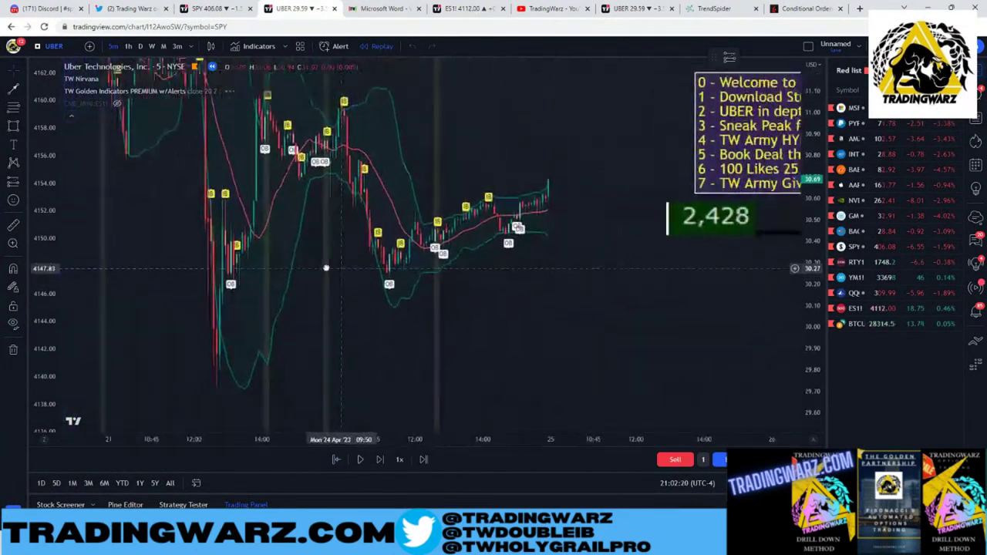
scroll(410, 304, down, 3)
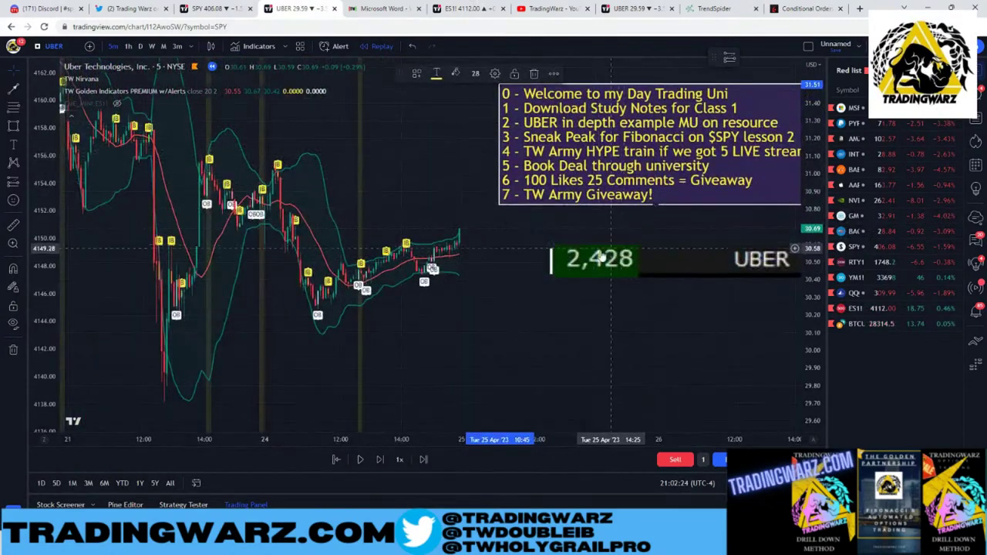
scroll(431, 333, up, 3)
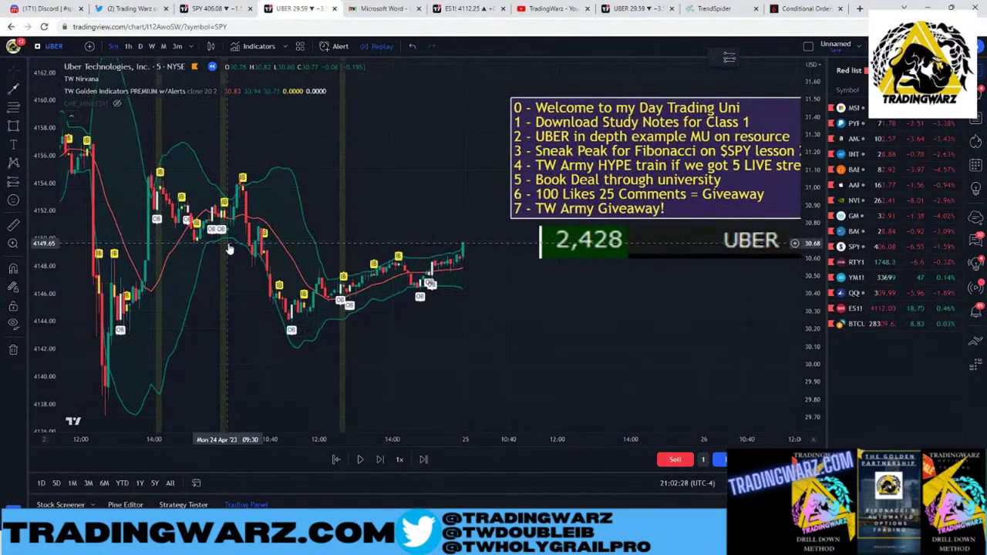
- Draw horizontal lines on the UBER chart at about 31.05 along the 24 April high and about 30.23 below its low
click(21, 96)
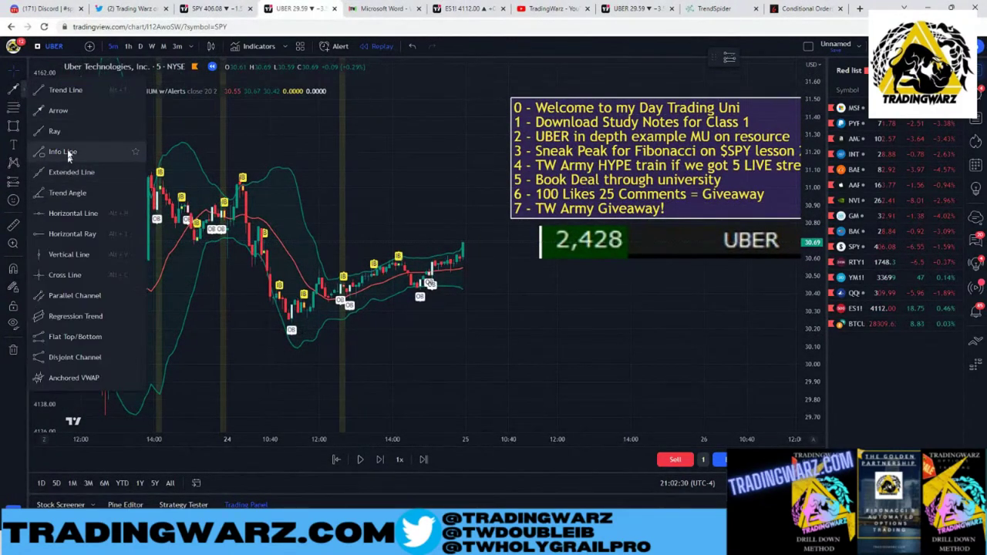
click(72, 214)
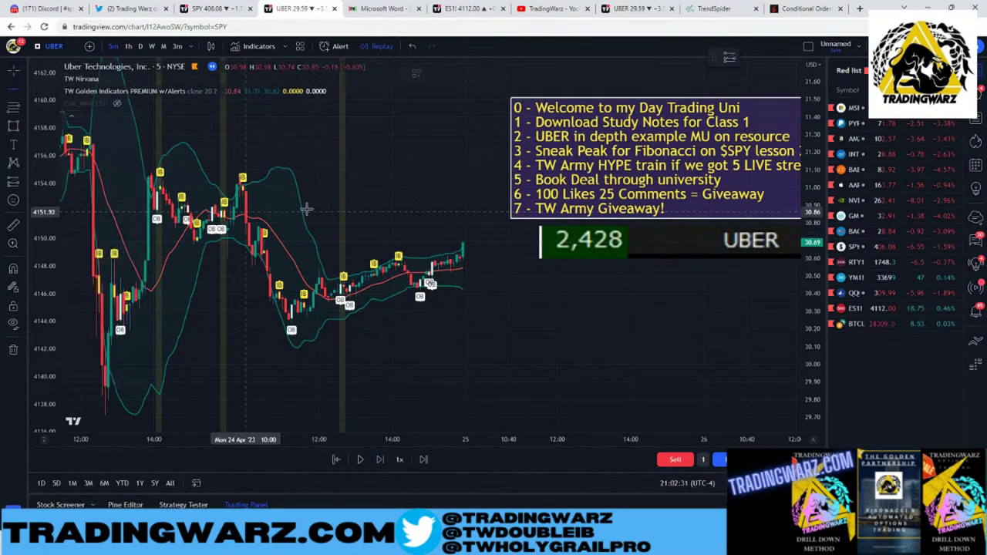
click(354, 178)
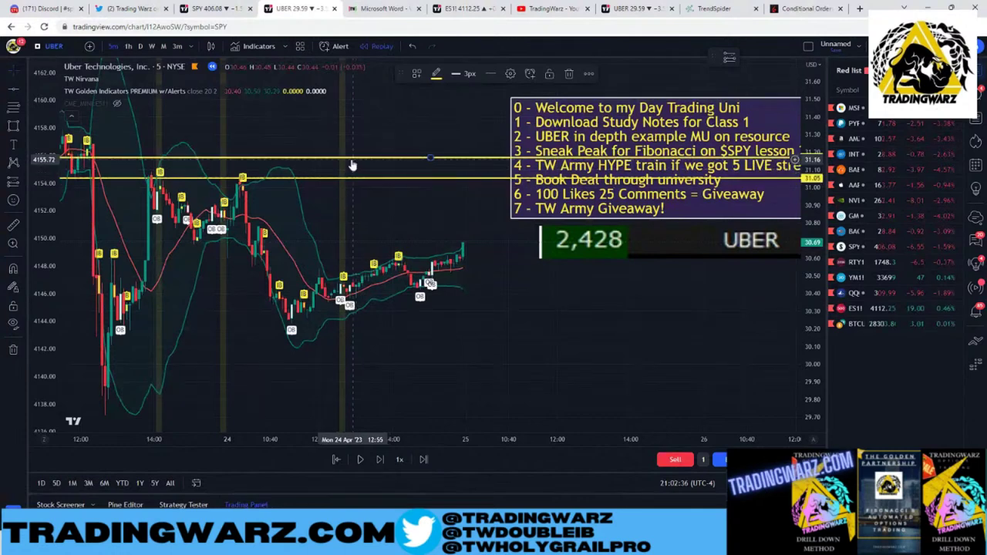
click(353, 327)
drag(609, 87, 551, 108)
drag(525, 264, 509, 205)
click(518, 287)
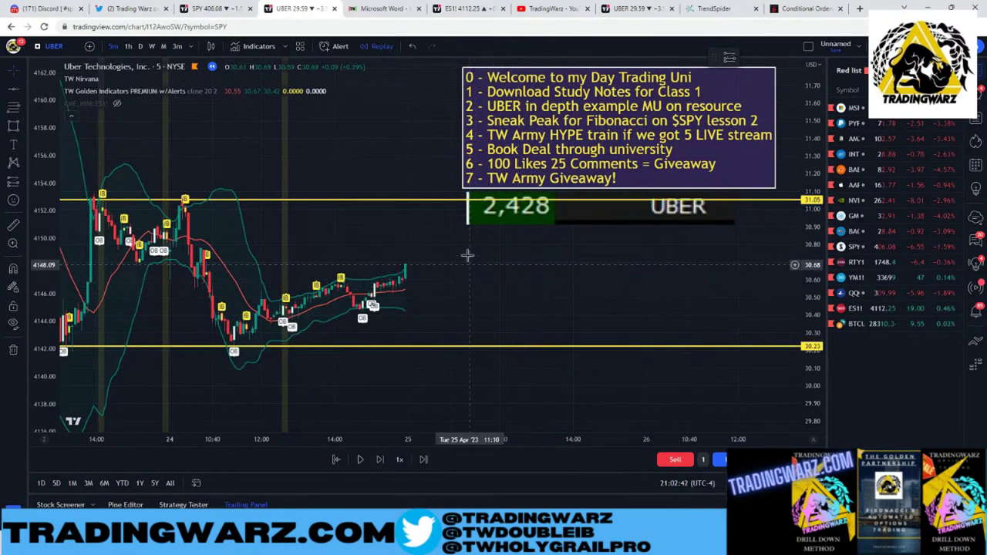
- Draw one small rectangle between the two yellow lines and another above the upper line, from about 31.17 to 31.33
click(13, 128)
scroll(309, 231, down, 2)
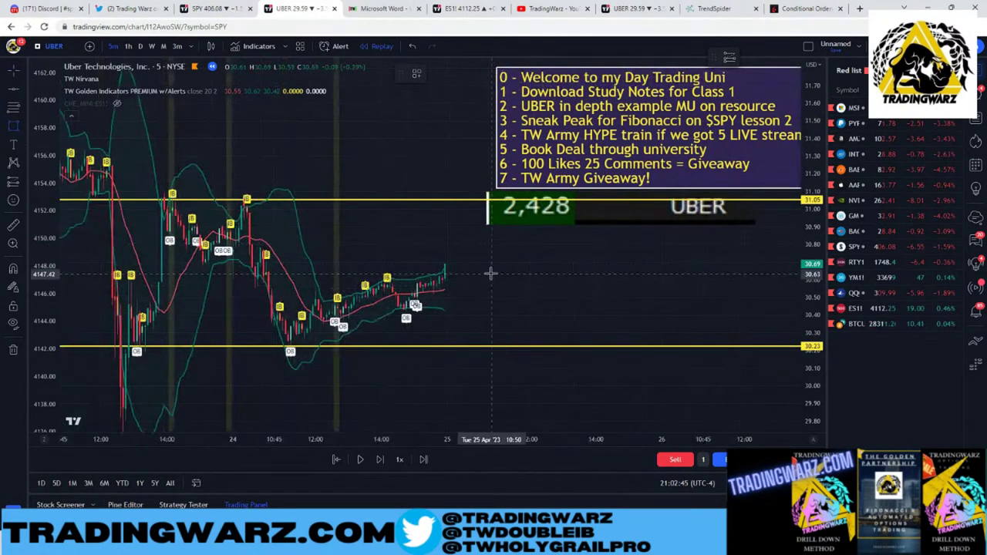
drag(478, 265, 490, 298)
click(544, 289)
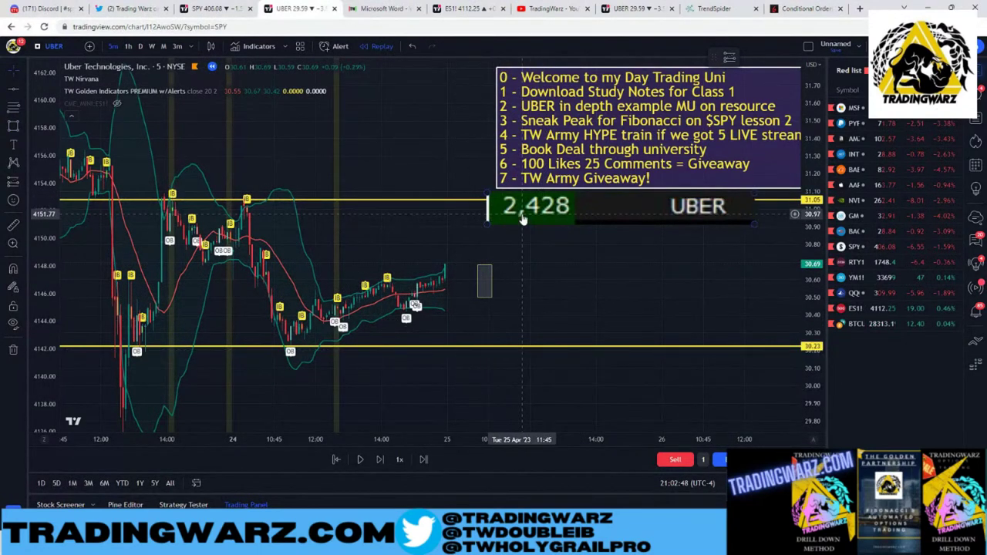
click(13, 125)
drag(455, 148, 472, 180)
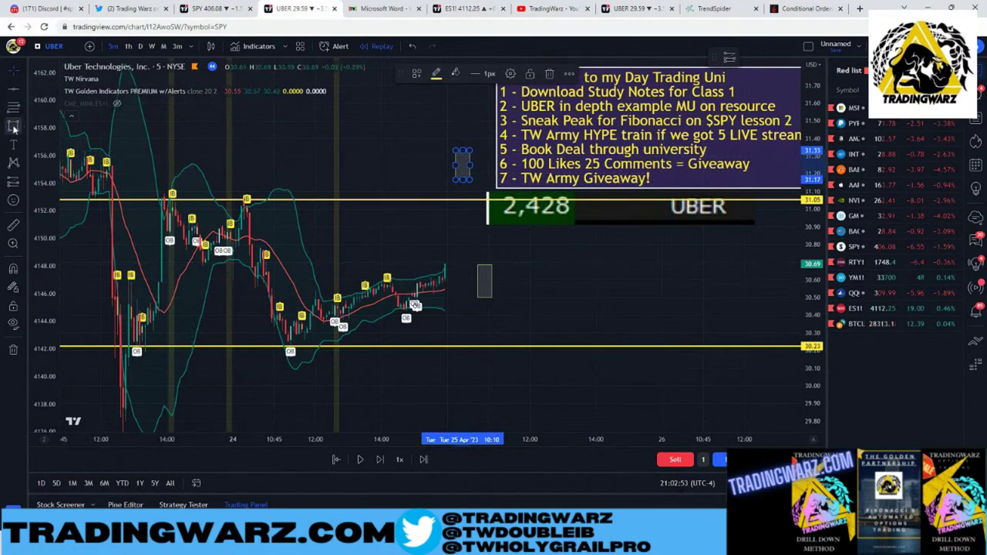
- Draw a small rectangle below the lower line, from about 29.94 to 30.11, and move it to about 10:45 on 25 April
click(465, 399)
drag(429, 367, 443, 396)
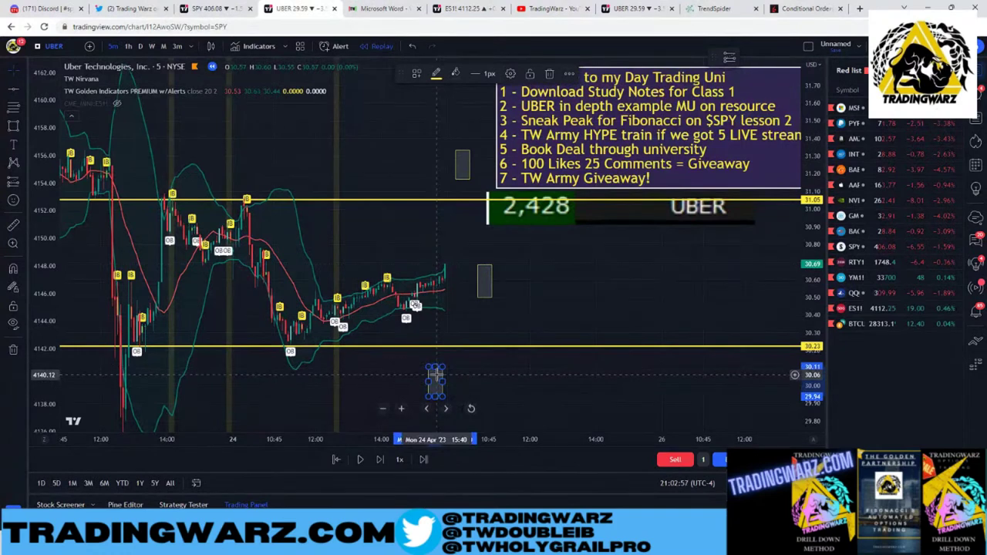
drag(435, 378, 488, 379)
click(582, 330)
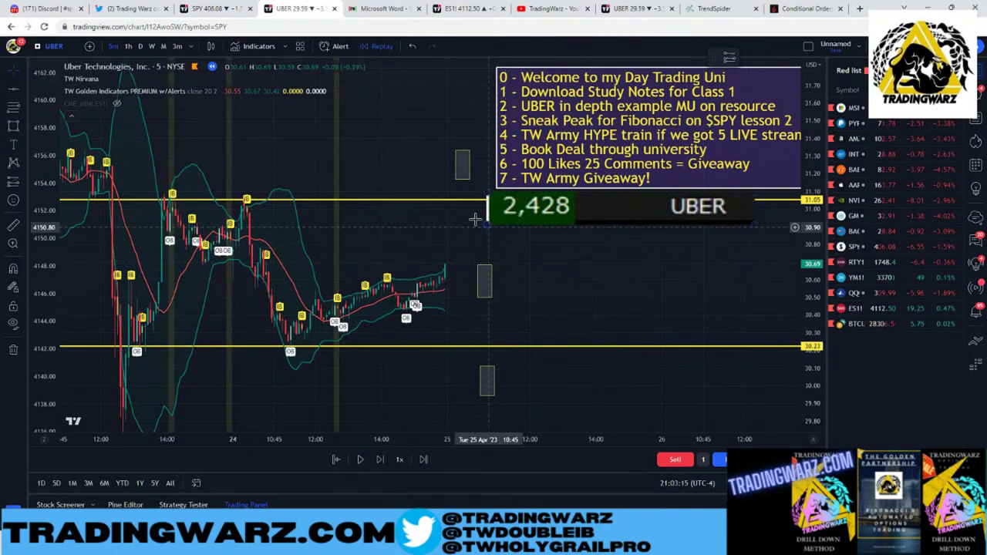
- Check the UBER triggers in the YouTube options ideas post and return to the UBER replay chart
click(362, 6)
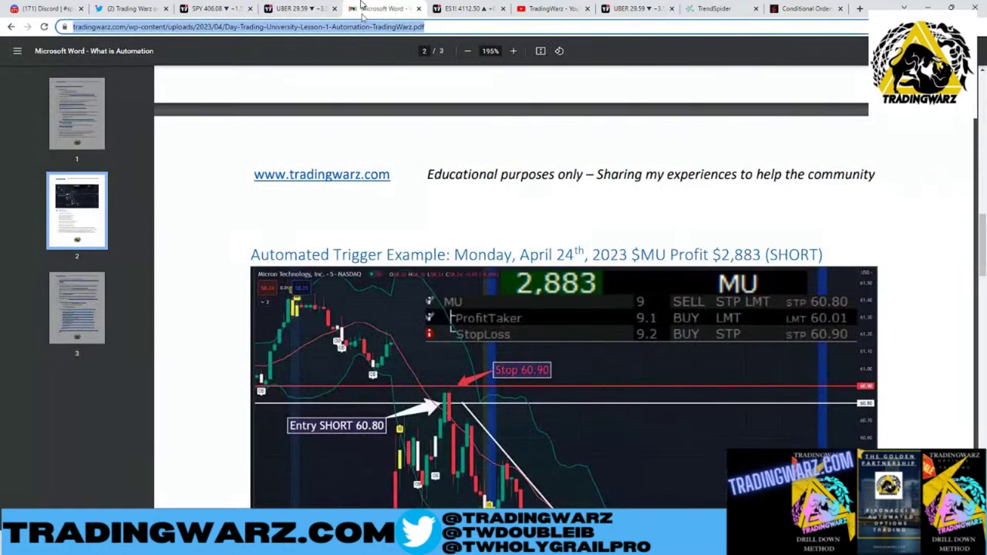
click(549, 8)
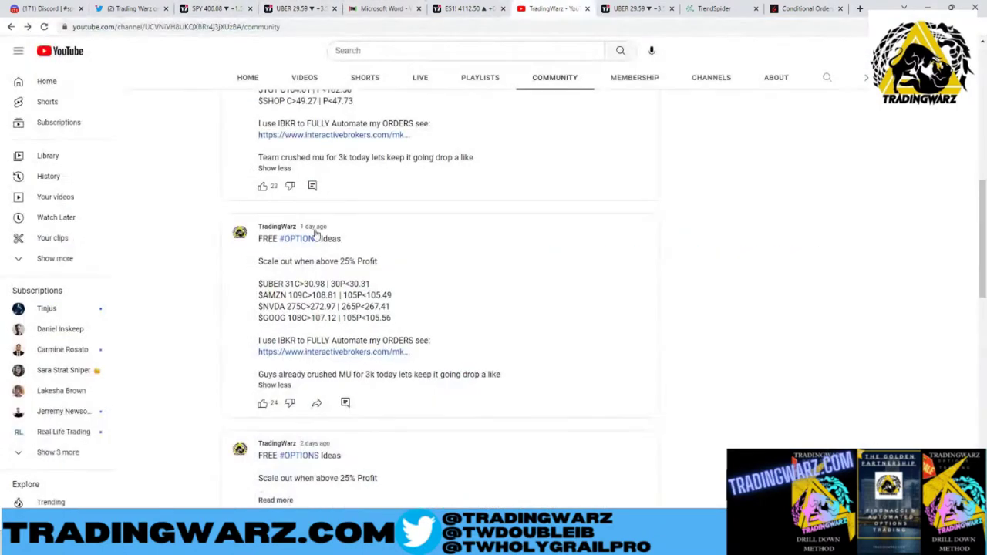
click(271, 7)
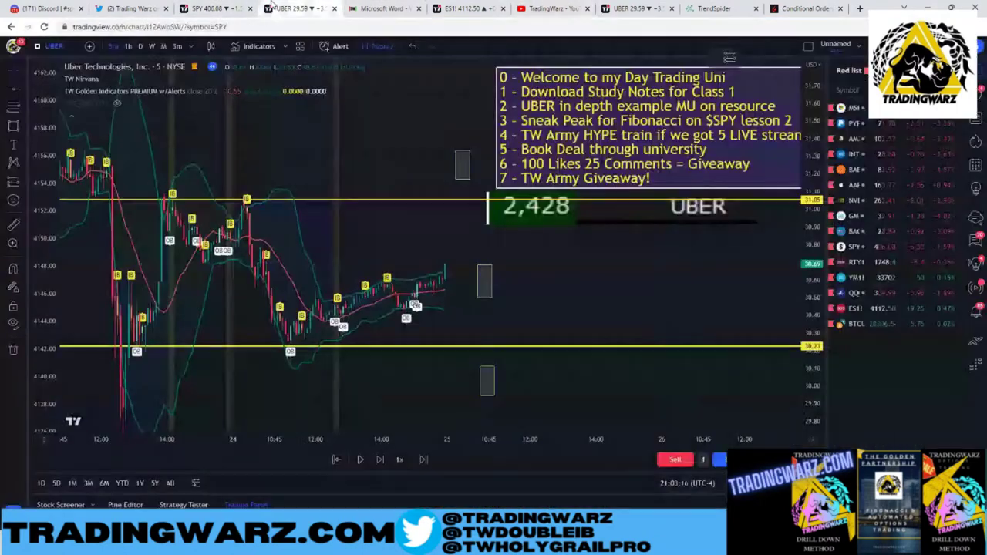
- Draw a horizontal line at 30.98 on the UBER chart and colour it green for the long trigger
click(21, 93)
click(73, 213)
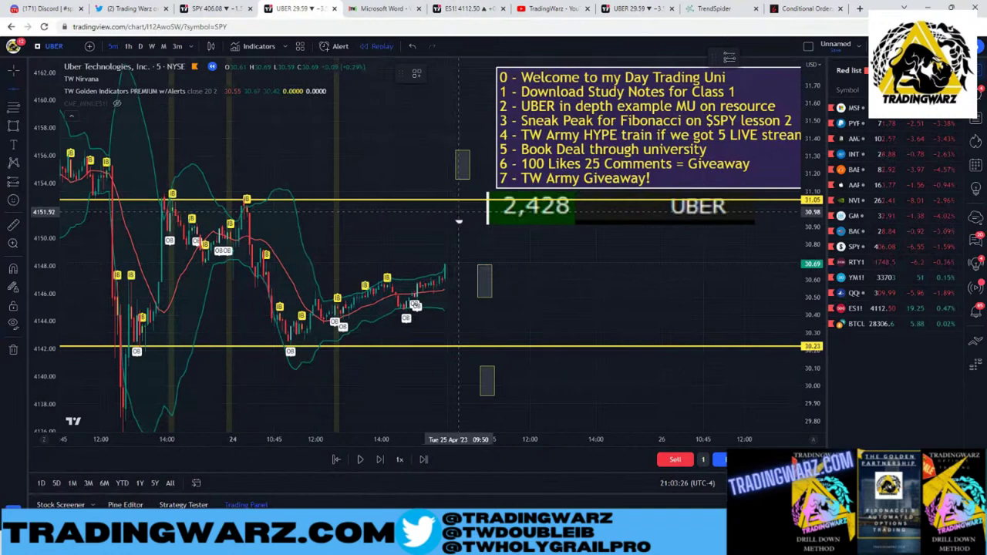
click(431, 212)
click(436, 74)
click(469, 113)
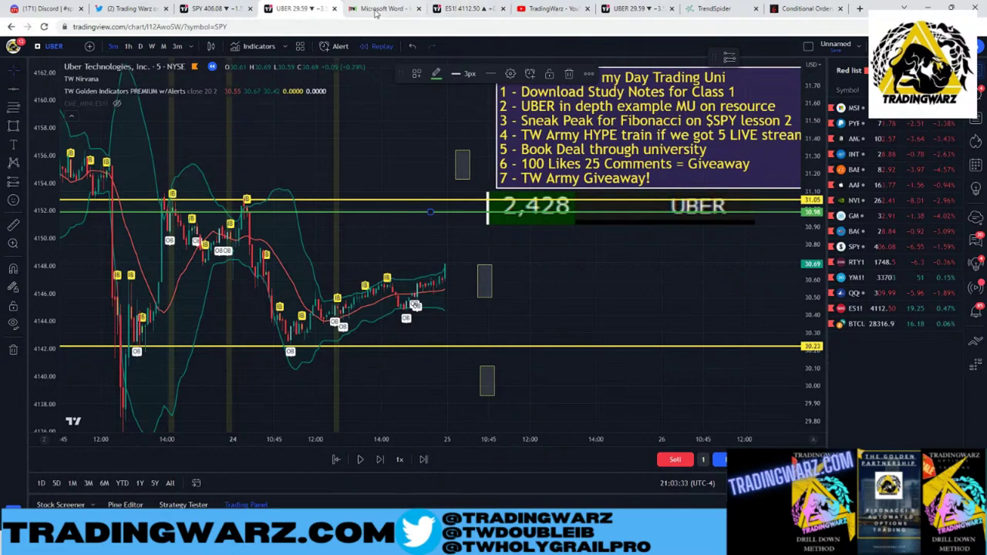
- Check the UBER put trigger in the YouTube options ideas post, and add a red copy of the green line at 30.31
click(521, 8)
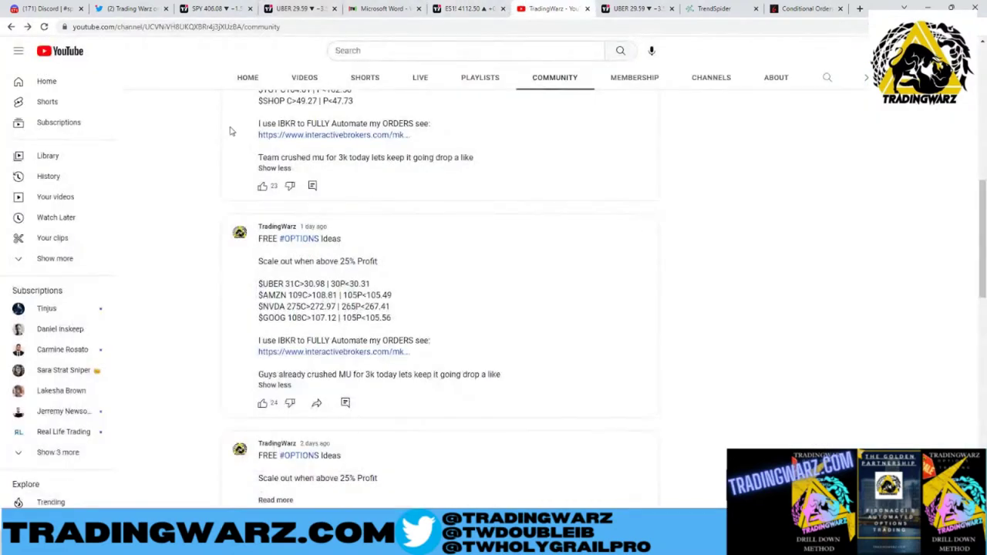
click(297, 9)
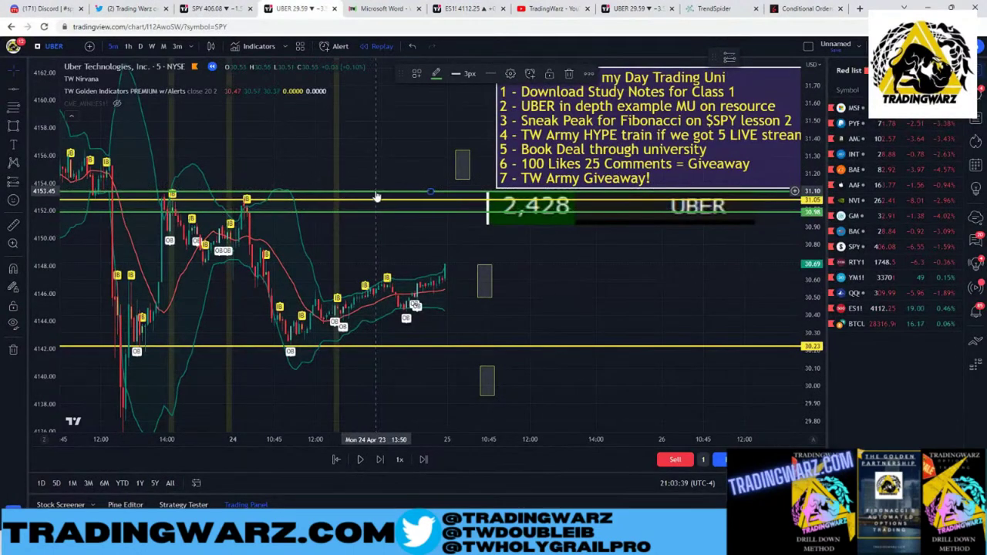
click(363, 312)
drag(363, 312, 430, 312)
click(436, 73)
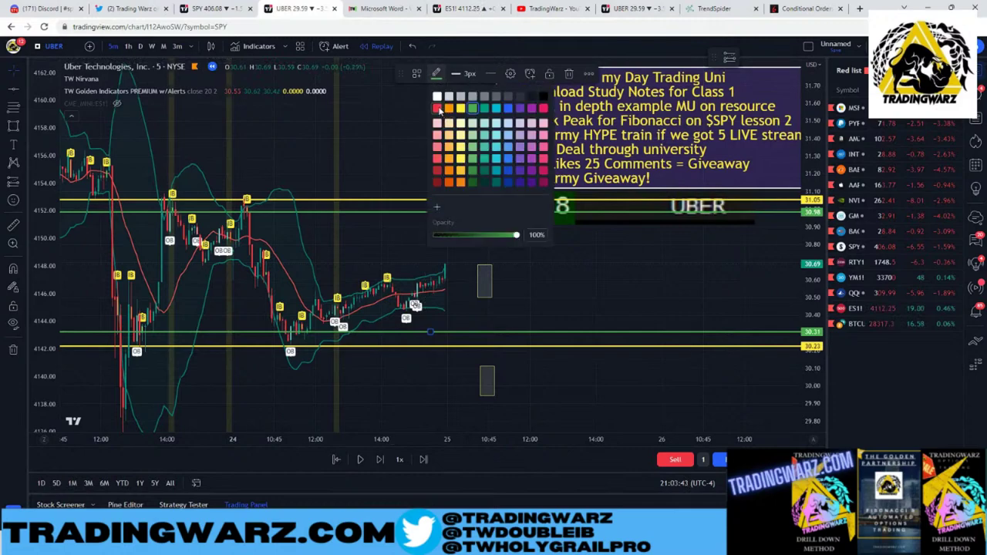
click(439, 110)
- Move the lesson notes and the UBER profit image clear of the price lines, and align the upper rectangle above the middle one
drag(610, 280, 480, 279)
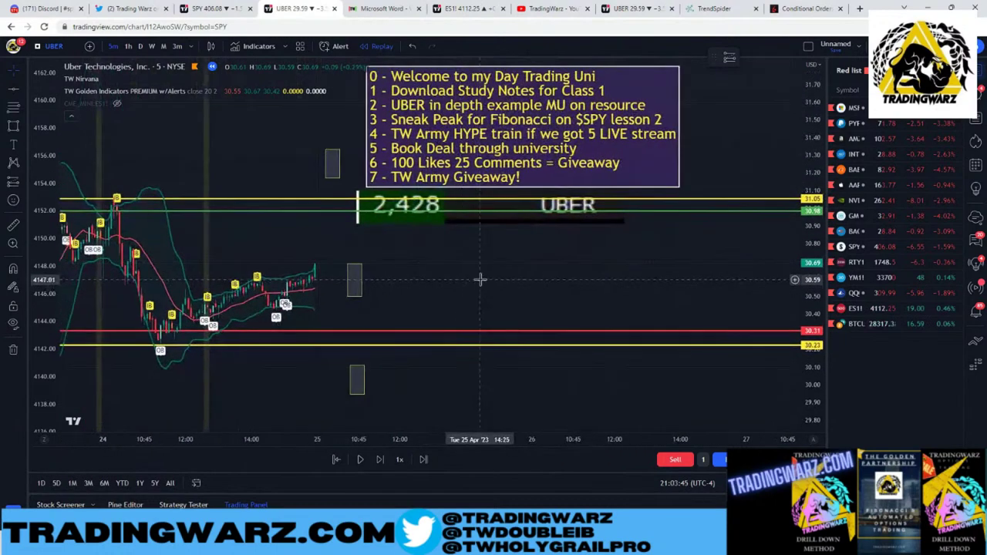
scroll(479, 279, down, 2)
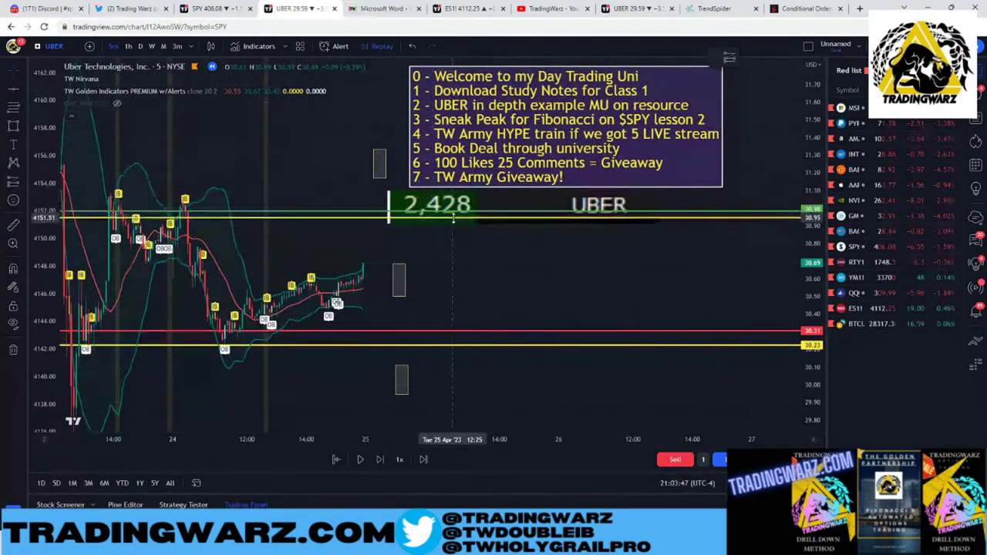
drag(453, 217, 496, 300)
key(ctrl+z)
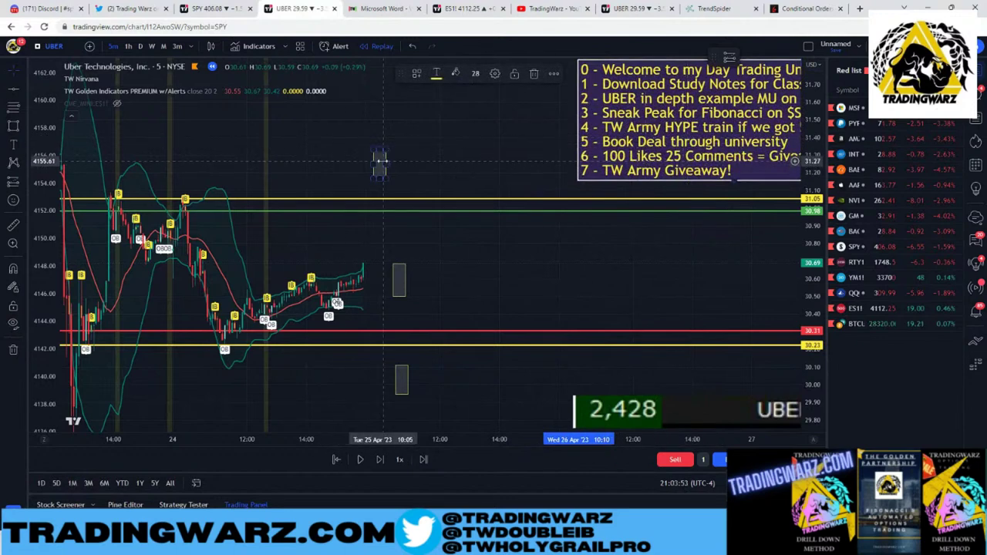
drag(380, 161, 391, 167)
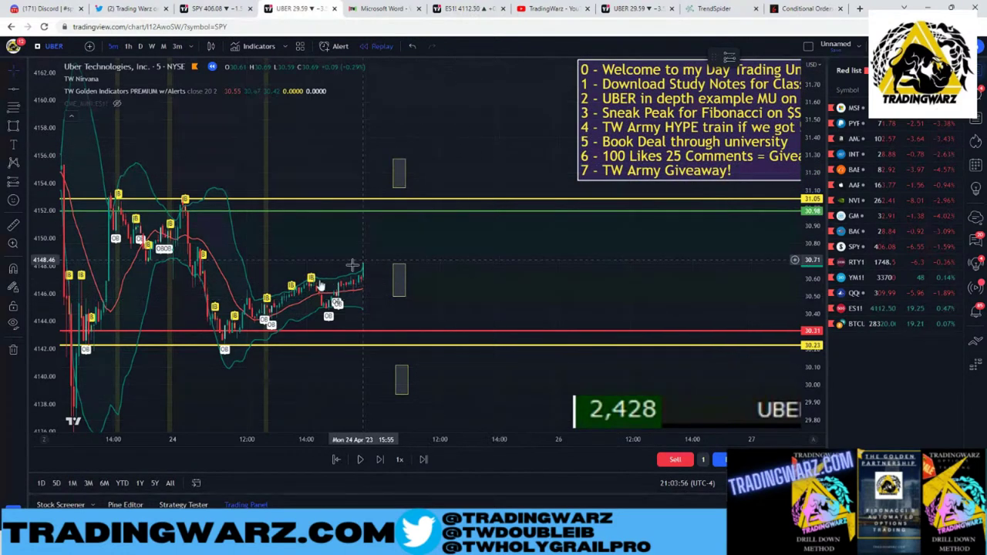
scroll(480, 227, left, 2)
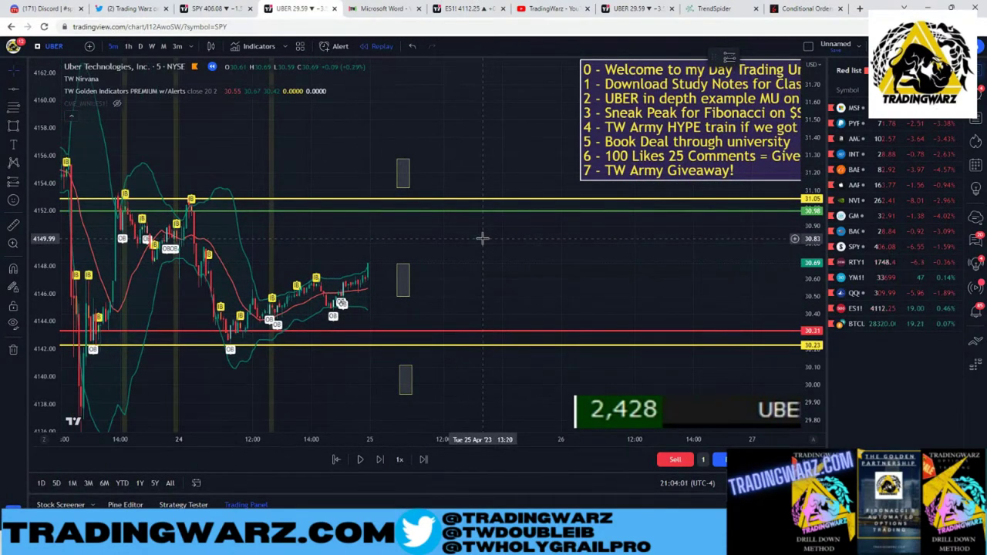
- Add a text label reading LONG on the green line around 14:00 on 25 April
click(17, 143)
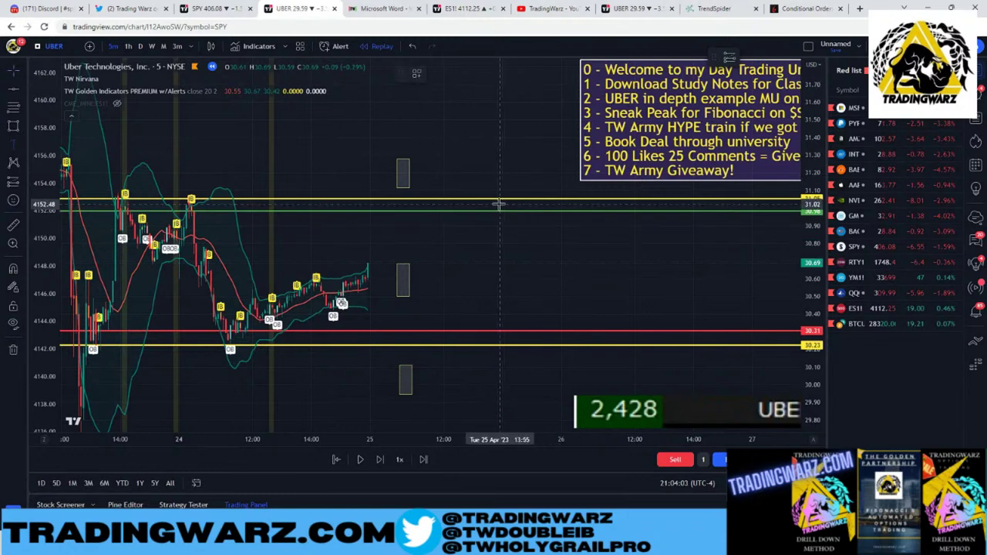
click(496, 205)
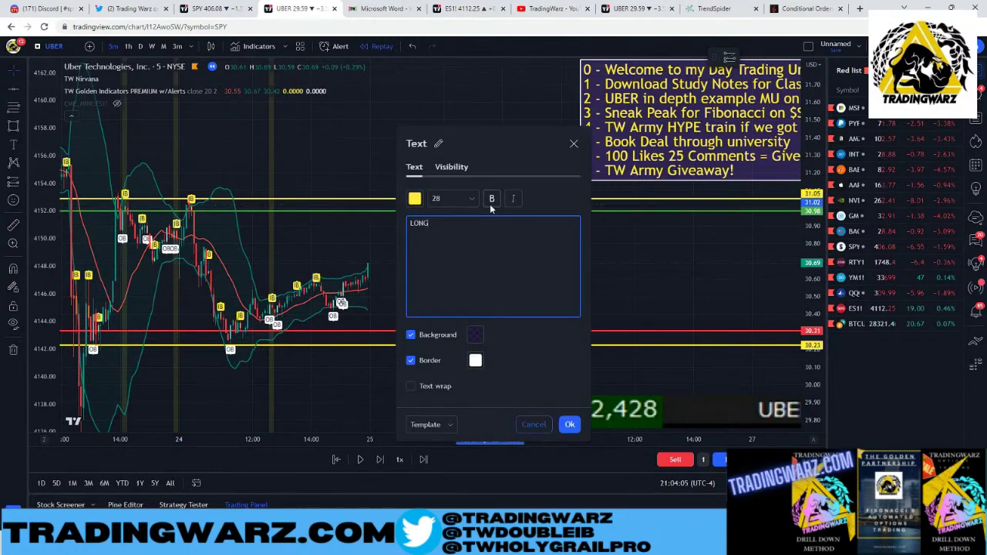
click(569, 424)
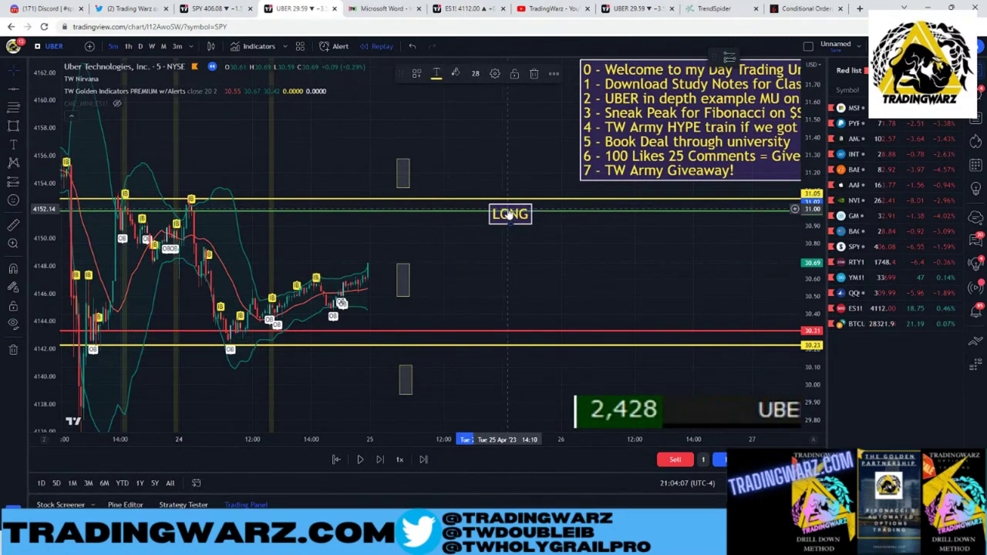
- Duplicate the LONG label onto the red line and change the copy's text to SHORT
drag(507, 206, 511, 331)
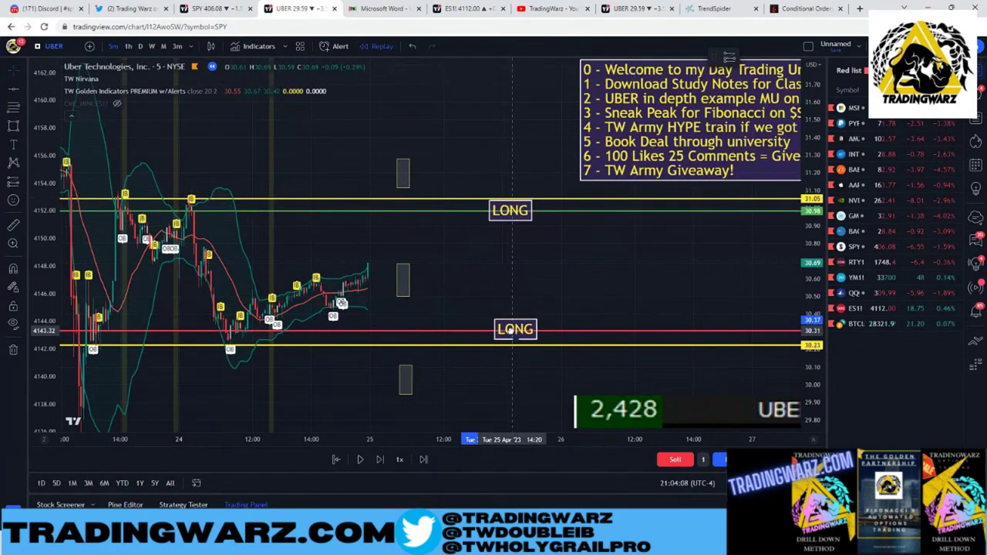
double_click(512, 333)
text(SHORT)
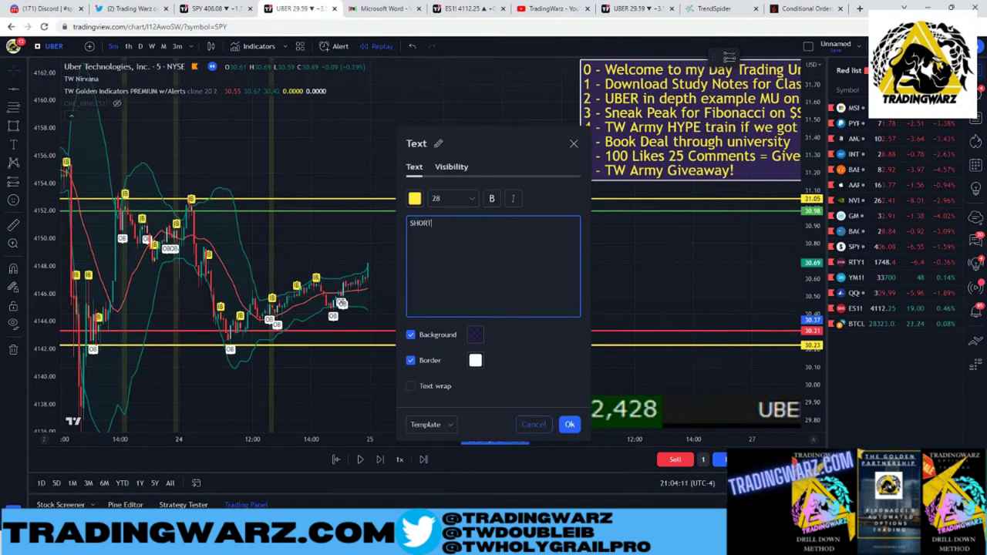
click(570, 424)
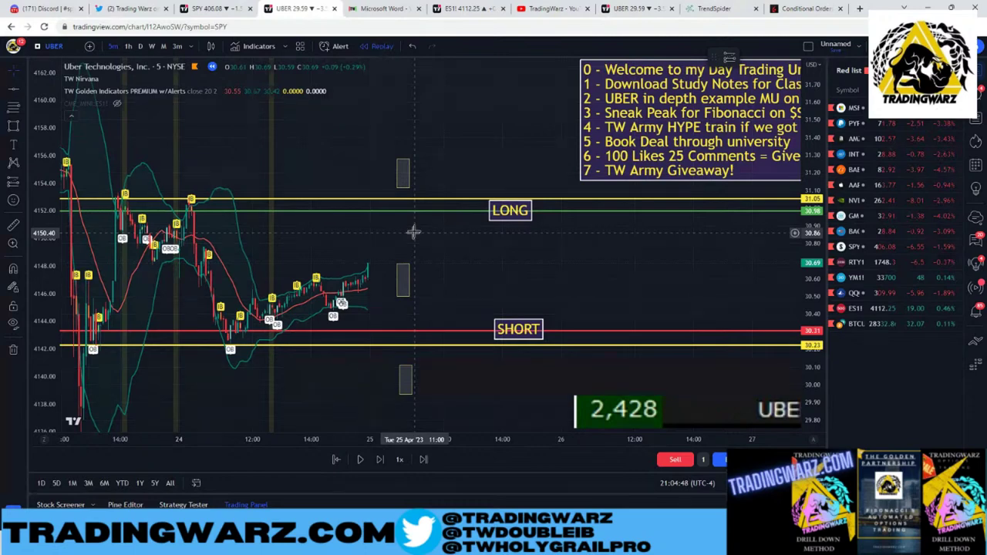
- Review the "What is Automation?" section in the lesson notes PDF and return to the UBER chart
click(378, 8)
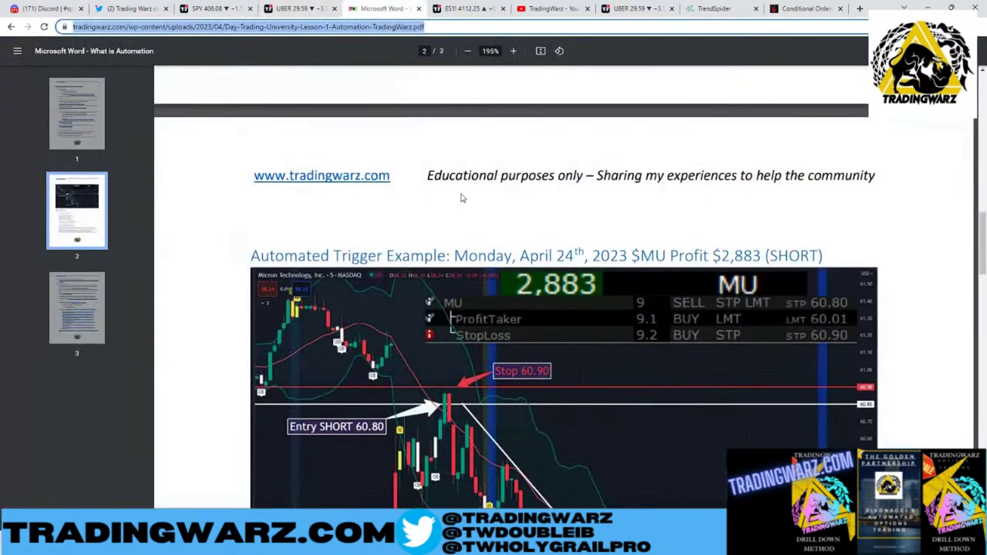
scroll(461, 199, up, 15)
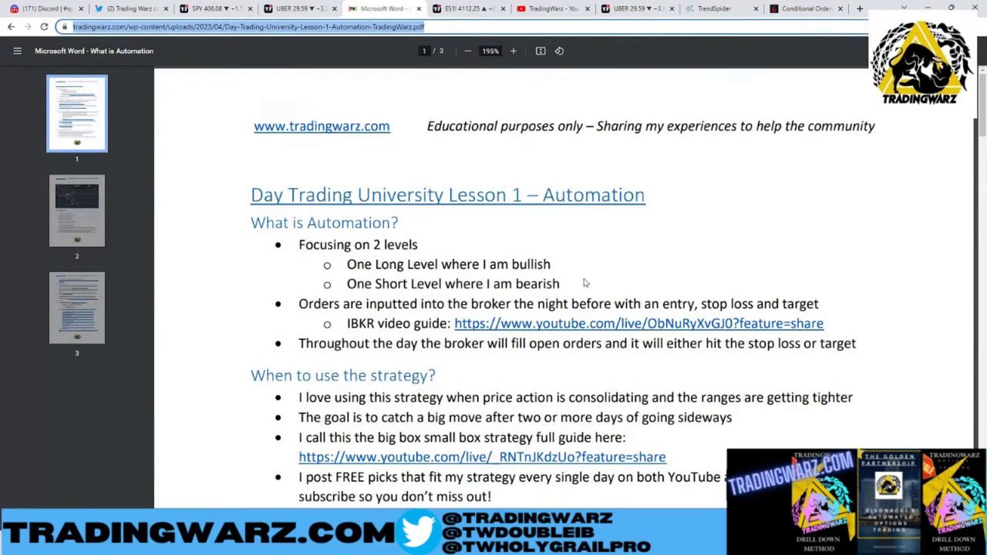
scroll(586, 284, down, 1)
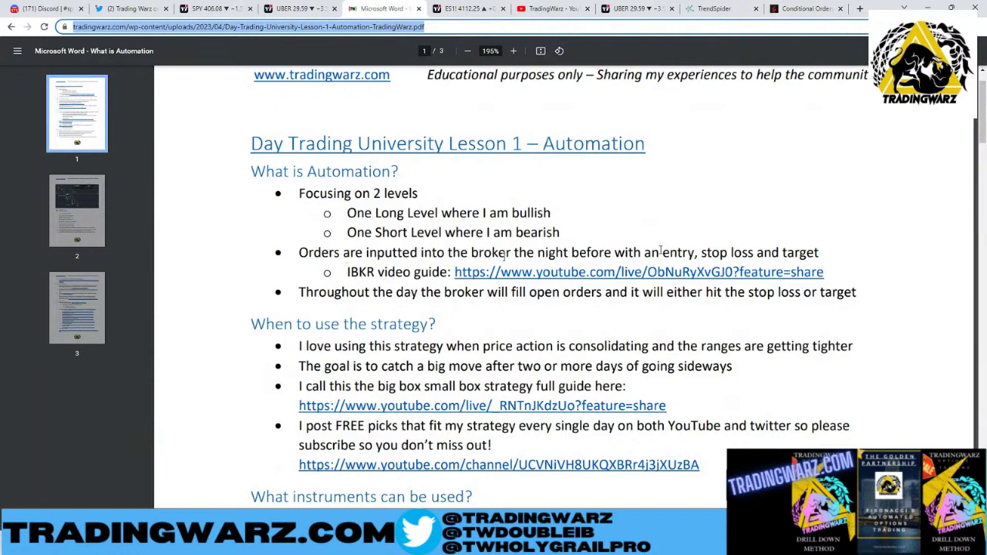
scroll(633, 236, down, 1)
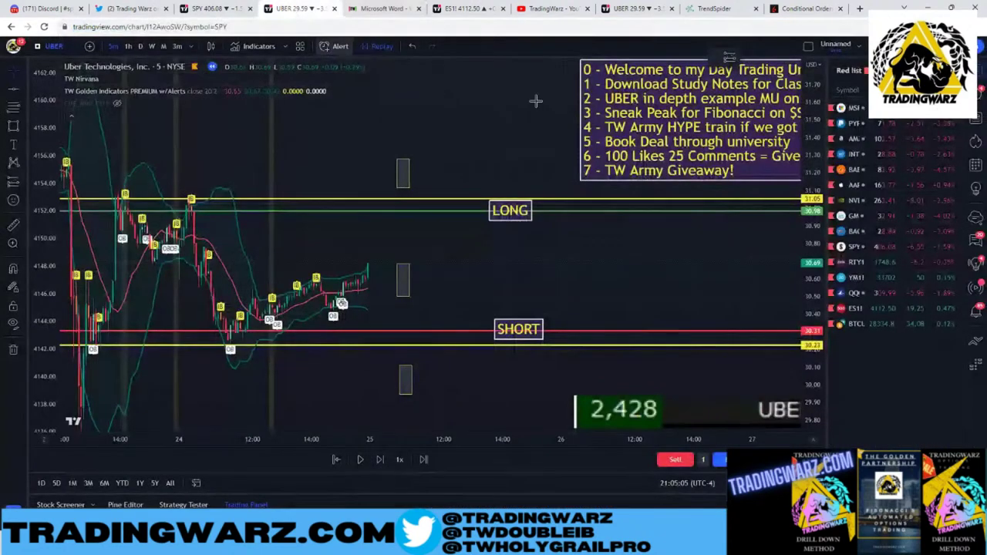
click(298, 8)
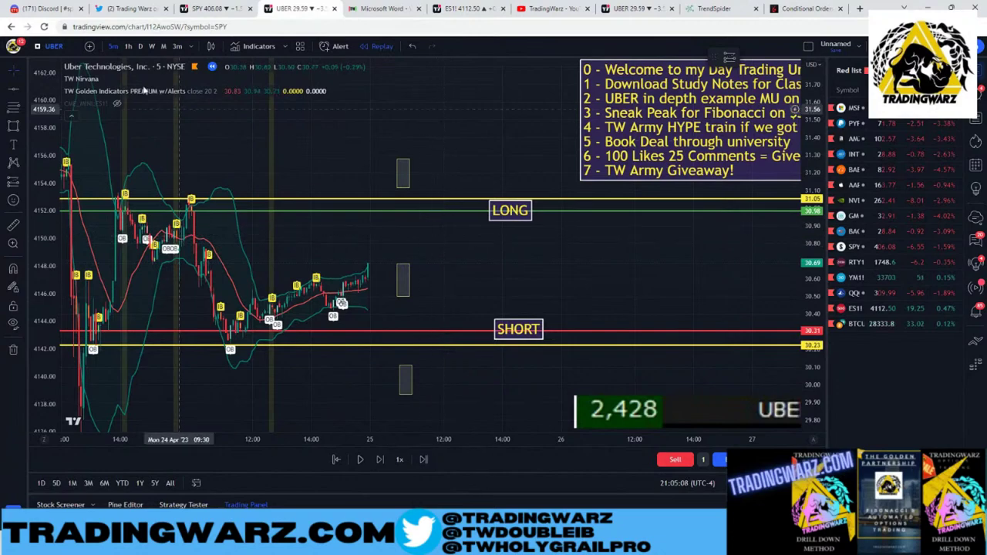
- Look up the UBER long and short plans in Discord's tradeplans-bonus-picks channel and return to the UBER chart
click(43, 8)
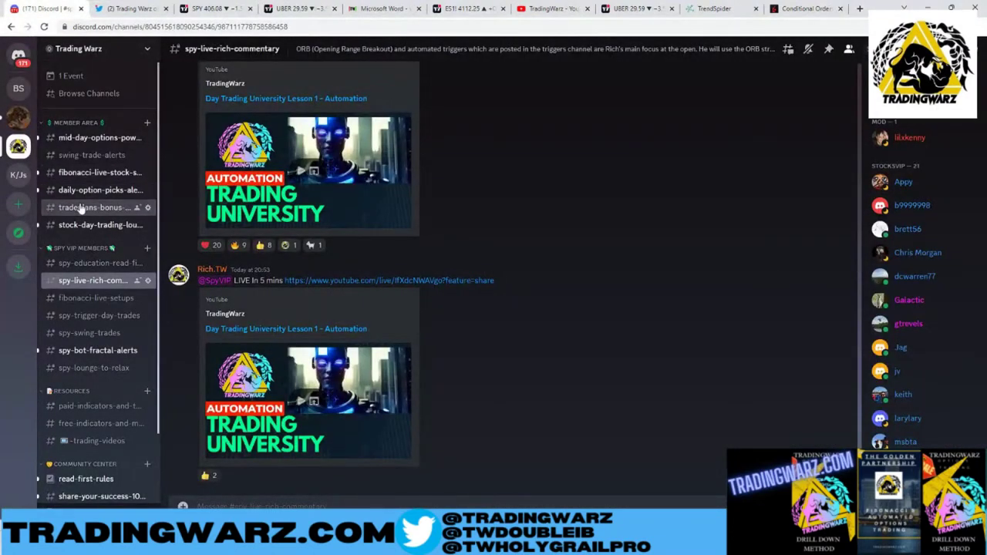
click(81, 208)
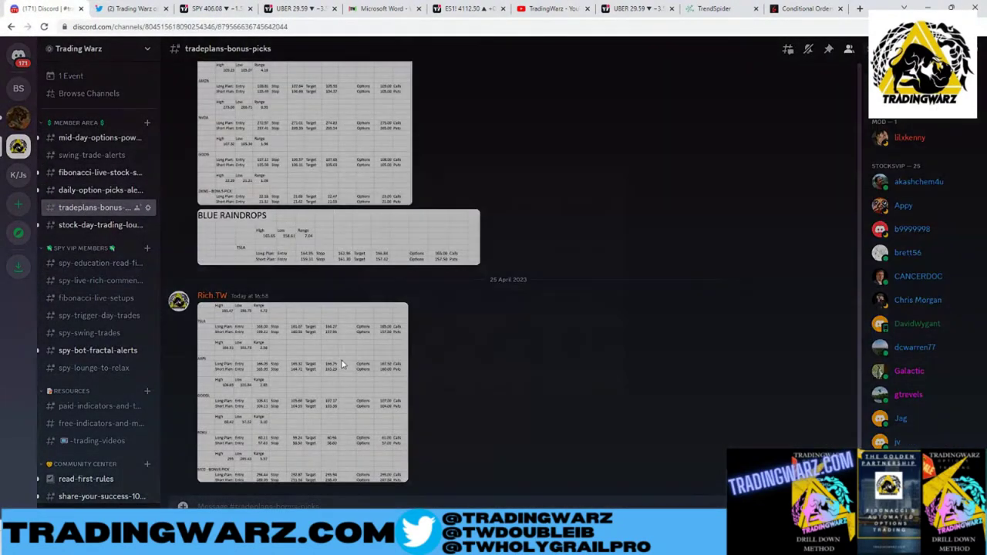
click(343, 364)
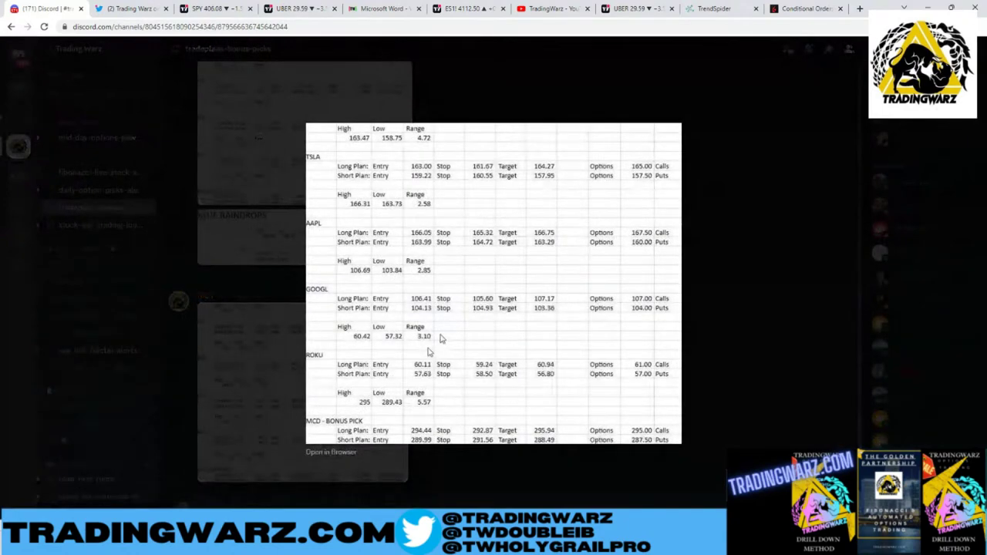
click(775, 353)
click(281, 222)
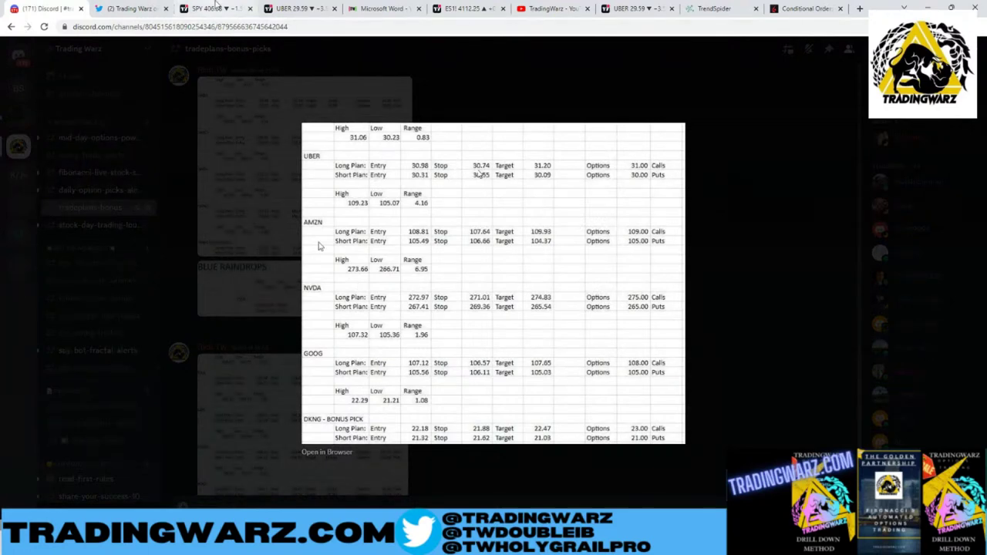
click(215, 8)
click(297, 8)
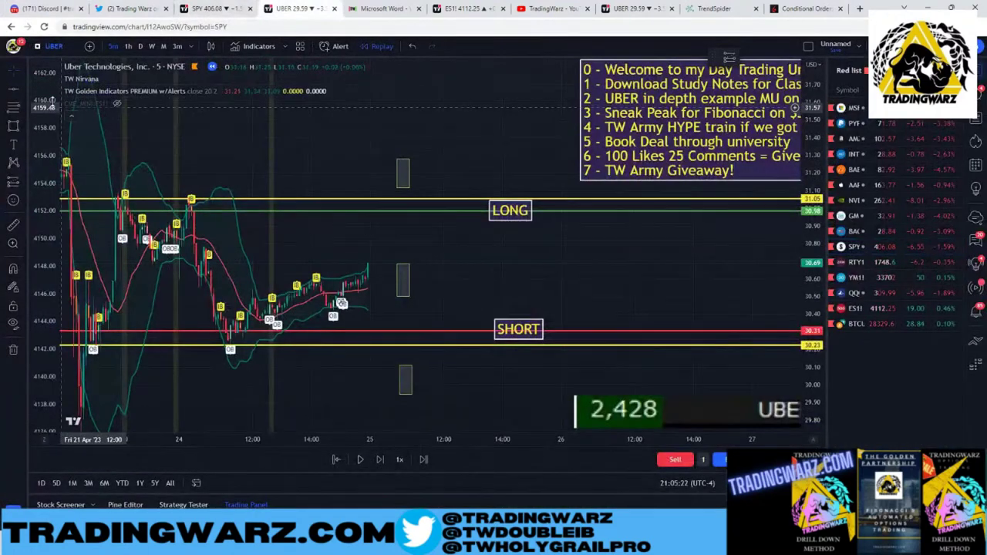
- Draw a horizontal line at 30.74 for the long plan's stop and colour it white
click(27, 94)
click(77, 213)
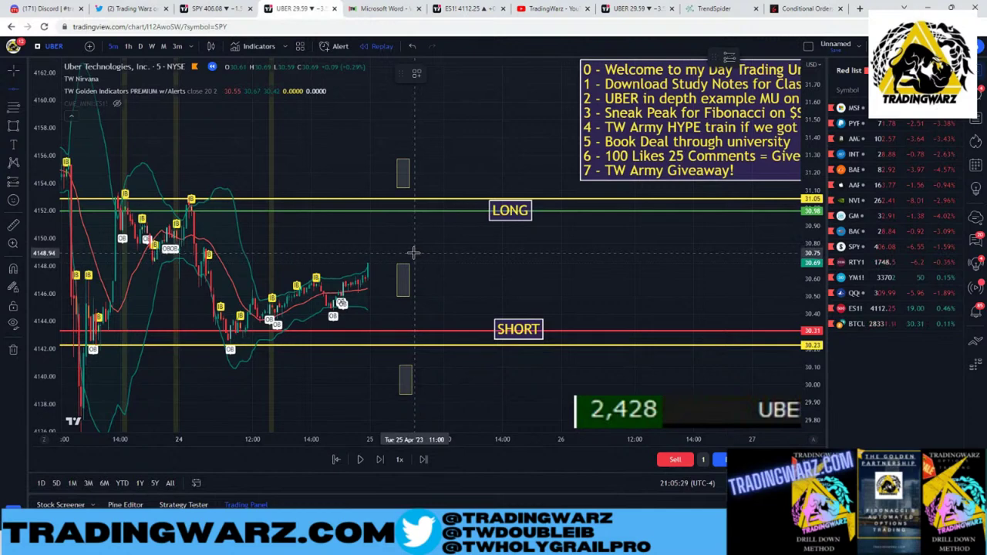
click(412, 253)
click(436, 74)
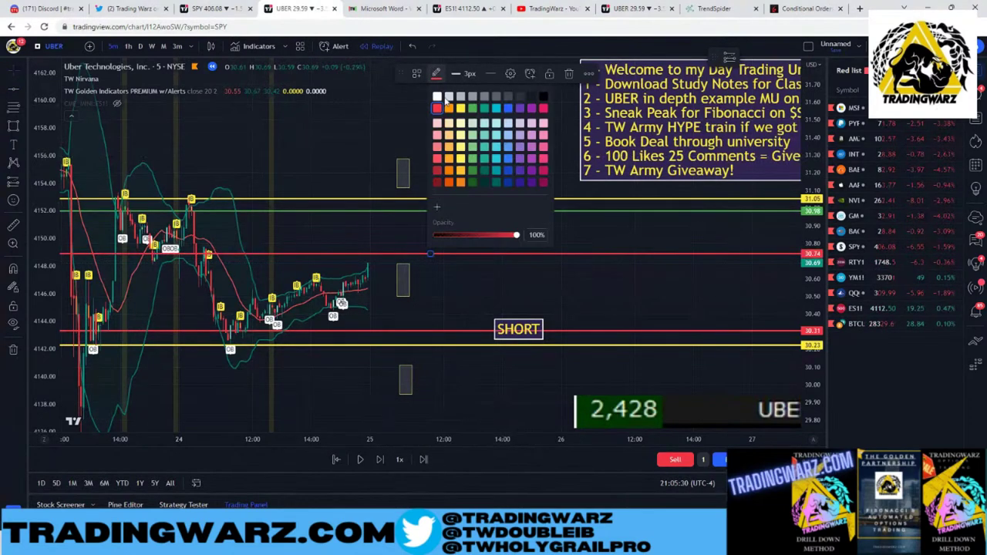
click(438, 93)
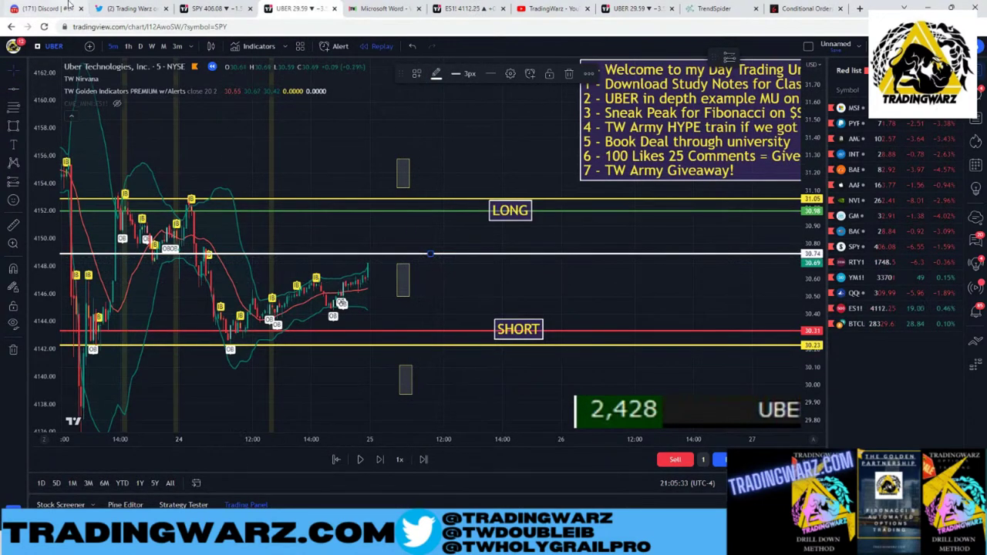
- Check the UBER short plan's stop in the Discord trade plan, and duplicate the white line at 30.55
key(ctrl+1)
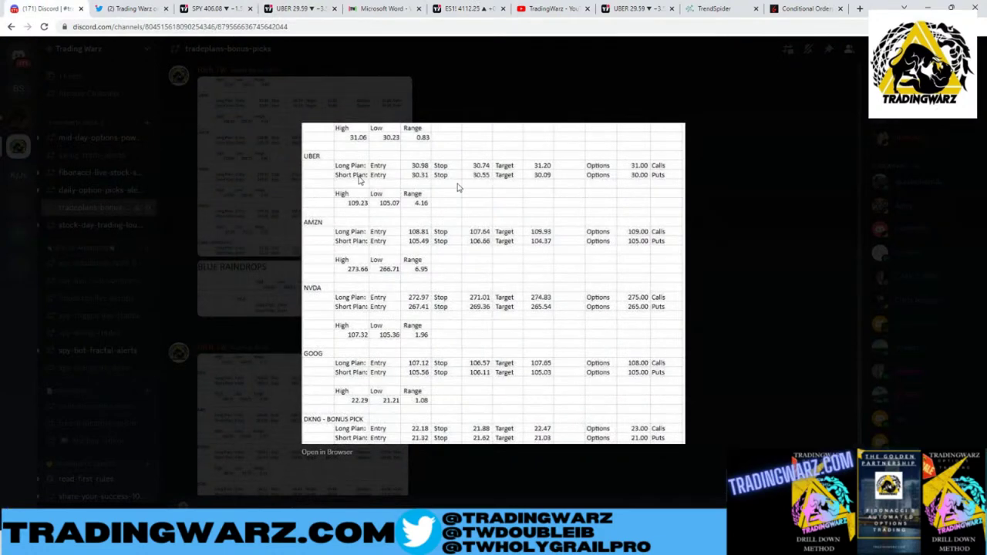
click(220, 8)
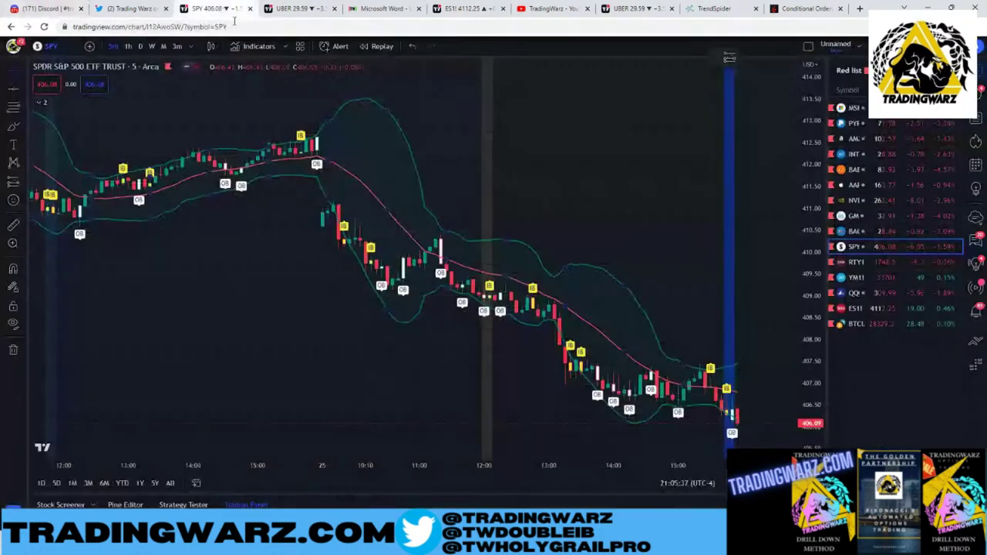
click(301, 9)
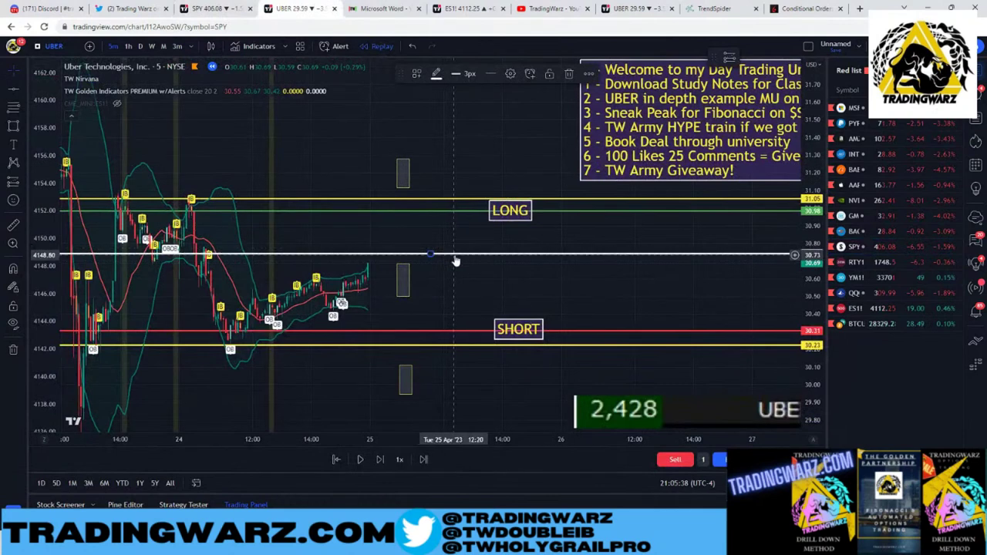
mouse_move(433, 253)
mouse_down()
mouse_move(439, 309)
mouse_move(455, 288)
mouse_up()
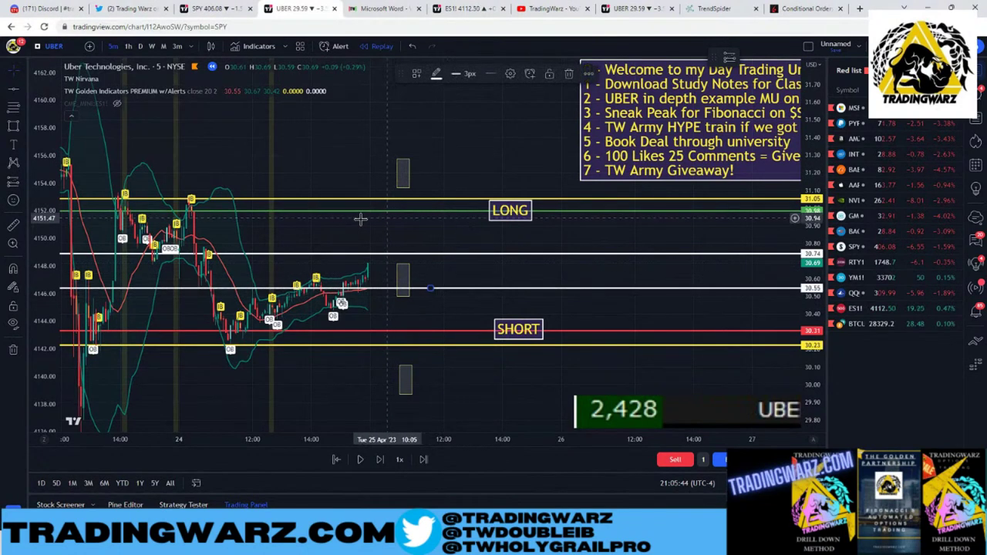
- Place a Long Position at the LONG level with entry 30.98, target about 31.30 and stop tightened to about 30.75
click(21, 182)
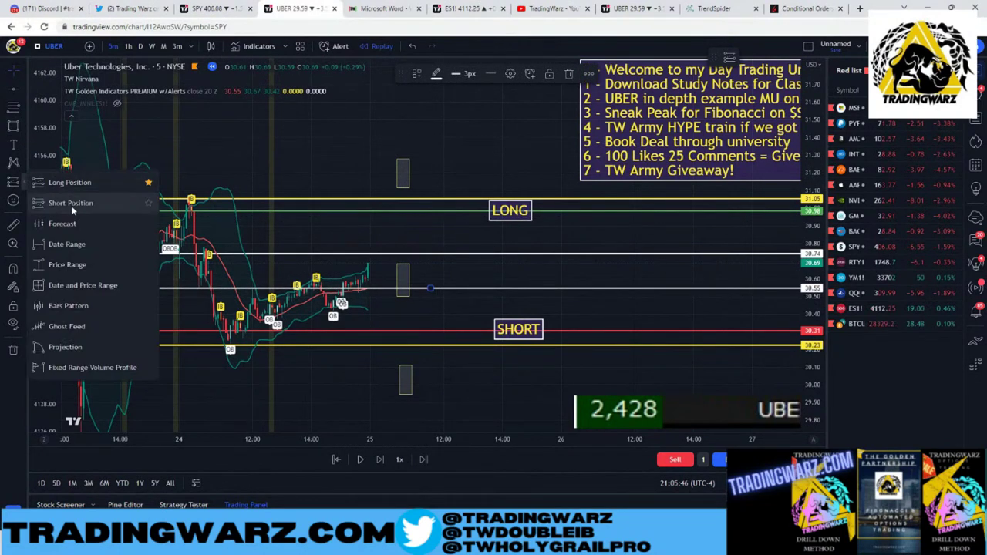
click(69, 183)
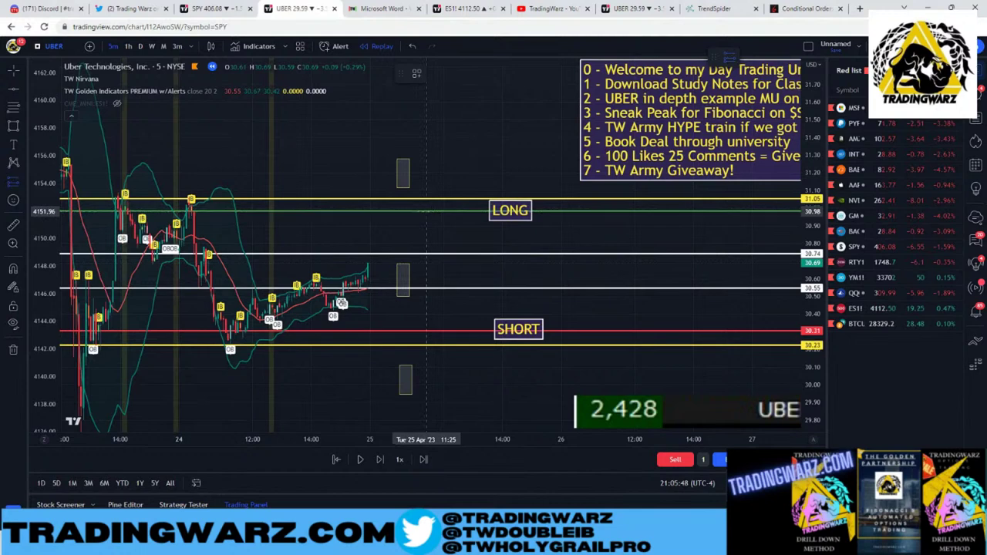
click(425, 211)
drag(425, 268, 424, 253)
- Place a Short Position at the SHORT level with entry 30.31, target about 29.99 and stop set to about 30.52
click(25, 183)
click(70, 203)
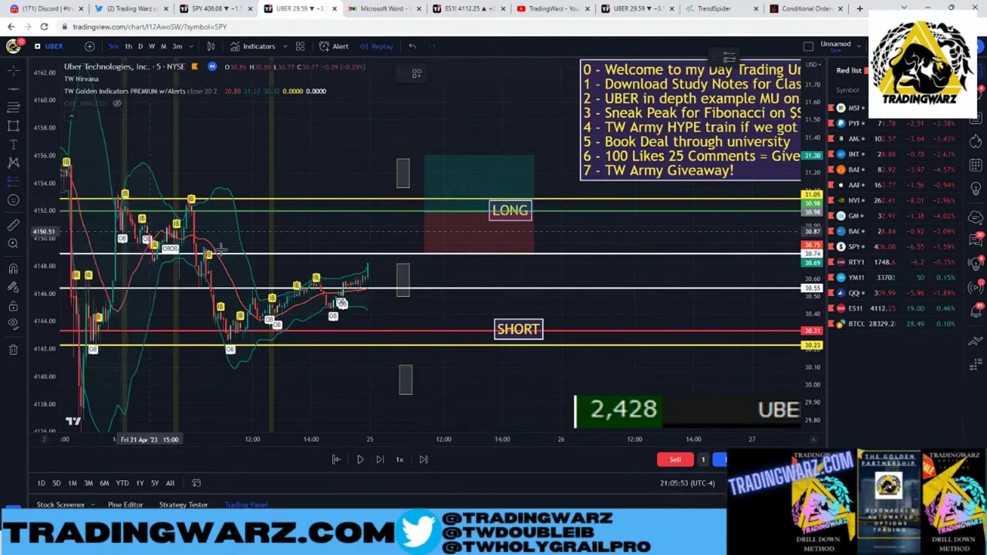
click(453, 330)
drag(454, 269, 452, 294)
click(679, 305)
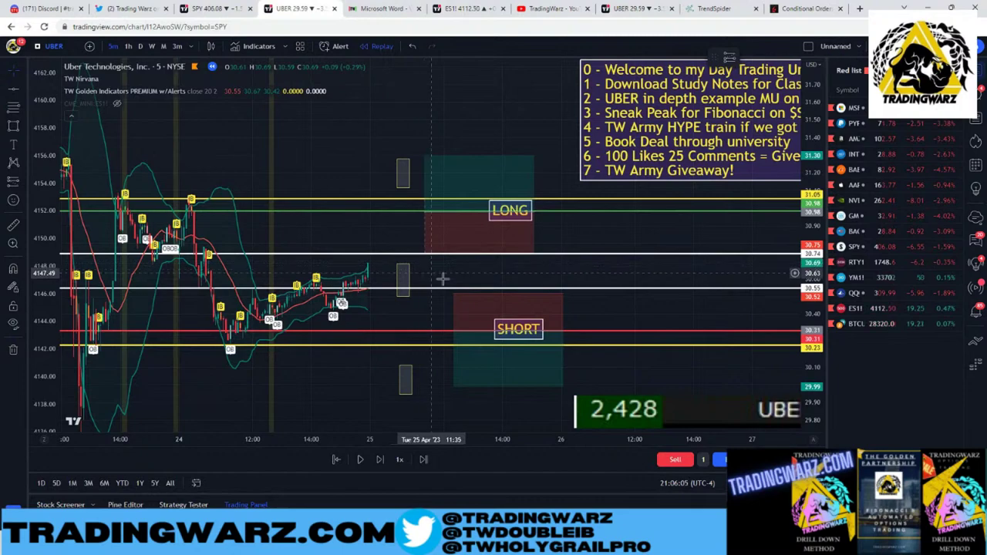
- Review the "When to use the strategy?" section in the lesson notes PDF and return to the UBER chart
click(391, 9)
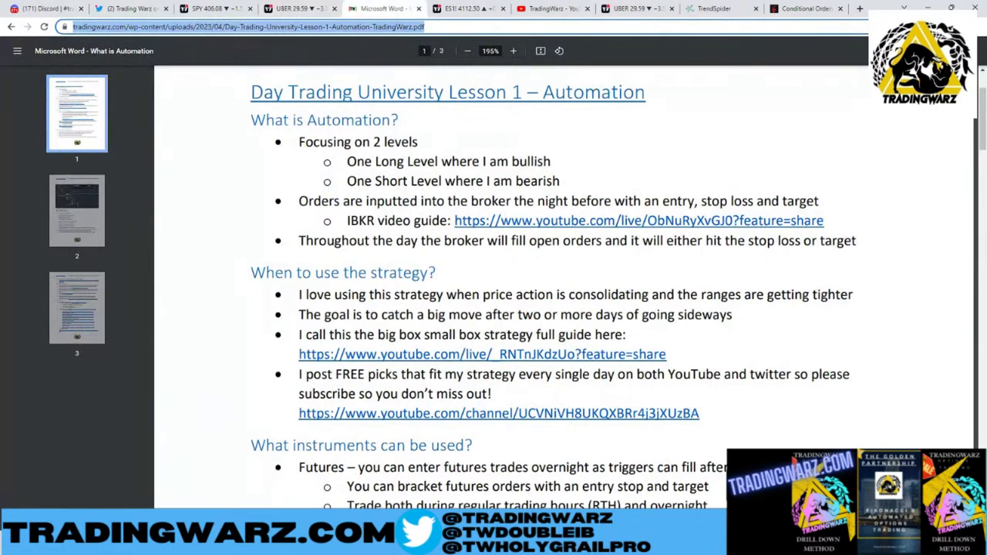
scroll(507, 204, down, 1)
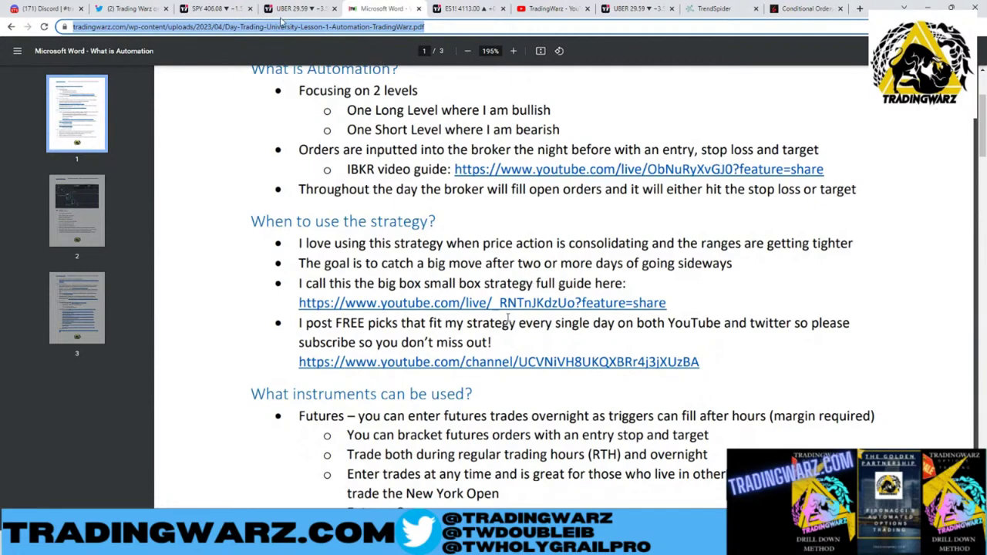
click(215, 8)
click(297, 8)
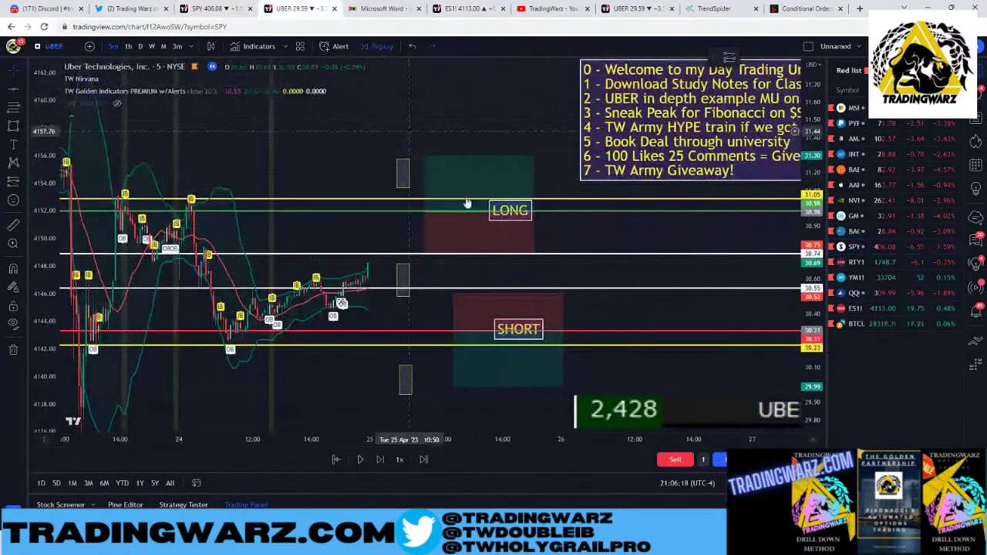
- Draw a large rectangle from about 31.46 to 29.71 around the consolidation and a smaller one inside it from about 31.10 to 30.19
scroll(466, 202, down, 5)
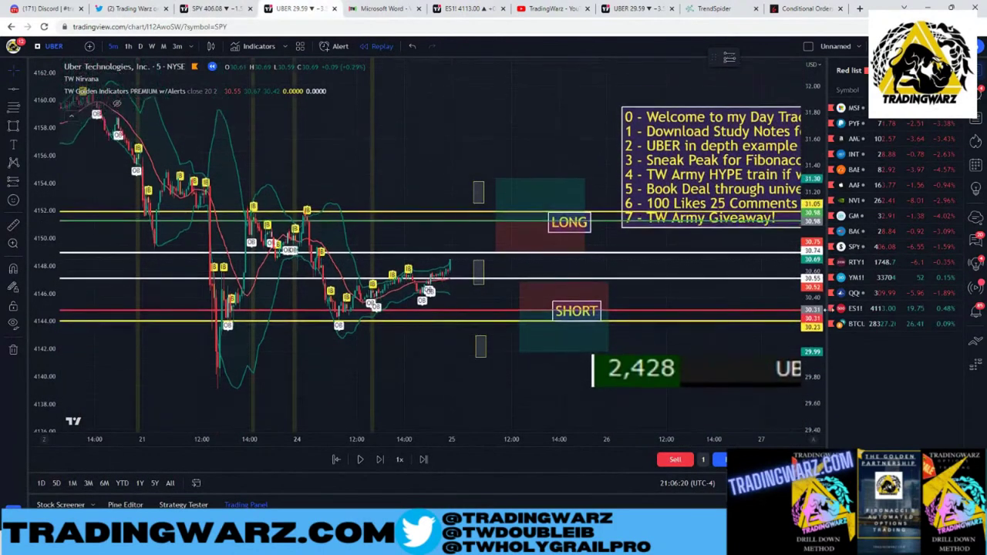
scroll(489, 183, up, 4)
scroll(383, 203, down, 1)
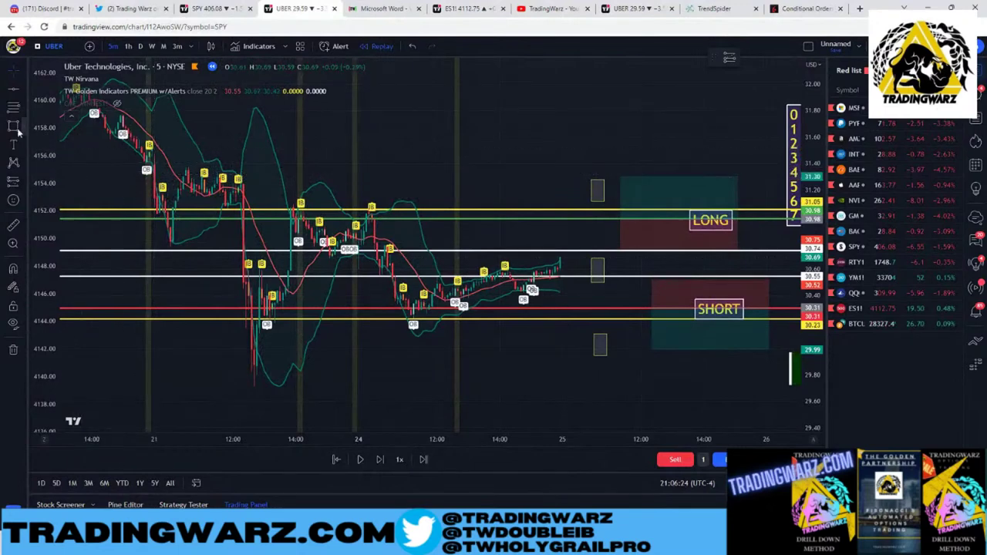
mouse_move(139, 155)
mouse_down()
mouse_move(653, 378)
mouse_move(566, 379)
mouse_move(570, 386)
mouse_up()
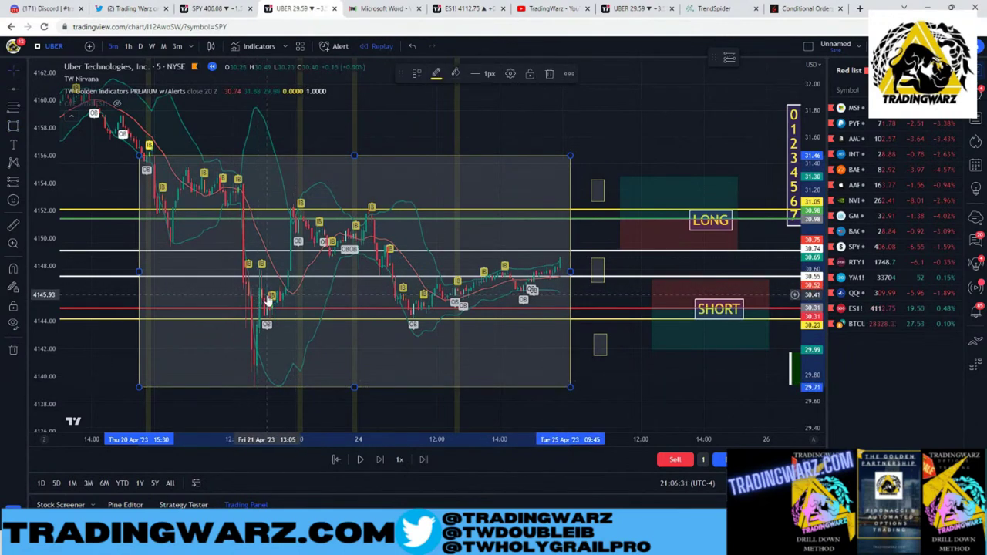
click(13, 126)
mouse_move(285, 204)
mouse_down()
mouse_move(529, 287)
mouse_move(569, 324)
mouse_up()
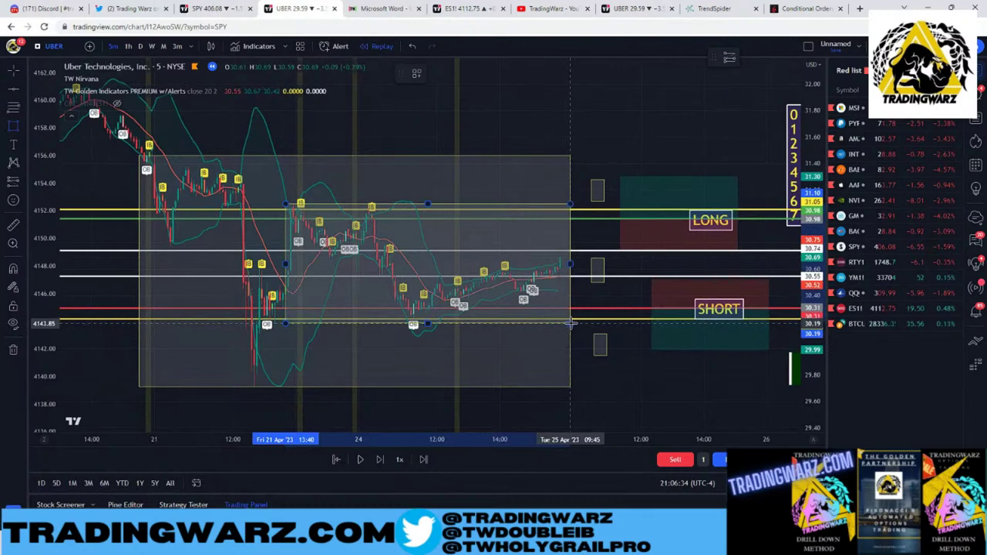
- Draw two converging arrows, one down along the highs to the latest candles and one up from the 21 April low
click(25, 89)
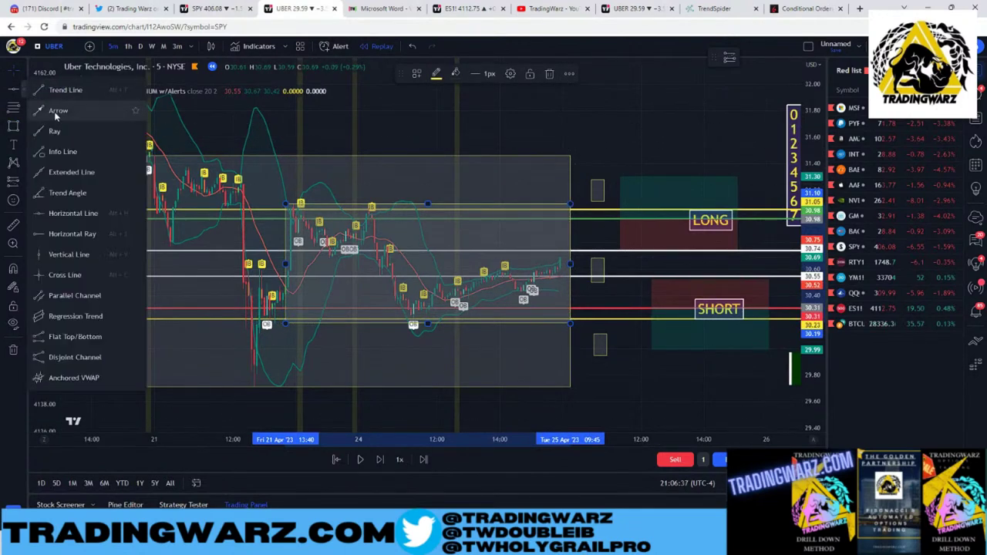
click(58, 108)
drag(149, 155, 361, 176)
drag(426, 187, 566, 262)
click(17, 93)
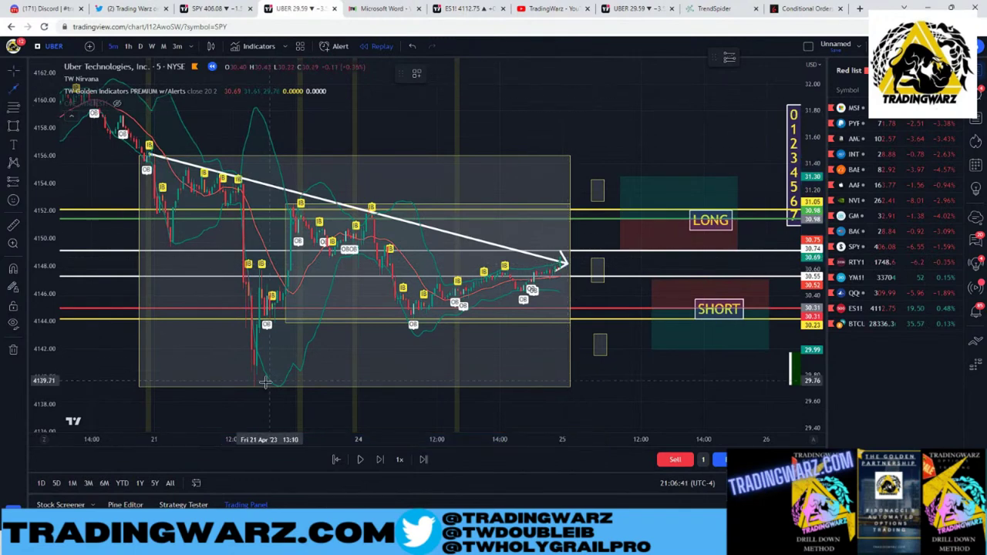
drag(258, 388, 564, 271)
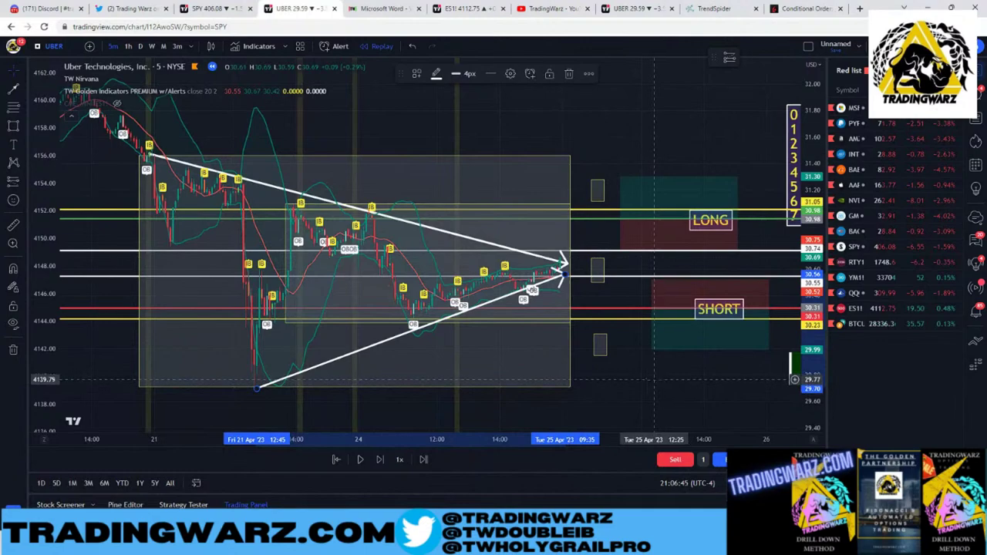
- Undo the converging arrows and the two consolidation rectangles
key(ctrl+z)
key(ctrl+z)
key(ctrl+z)
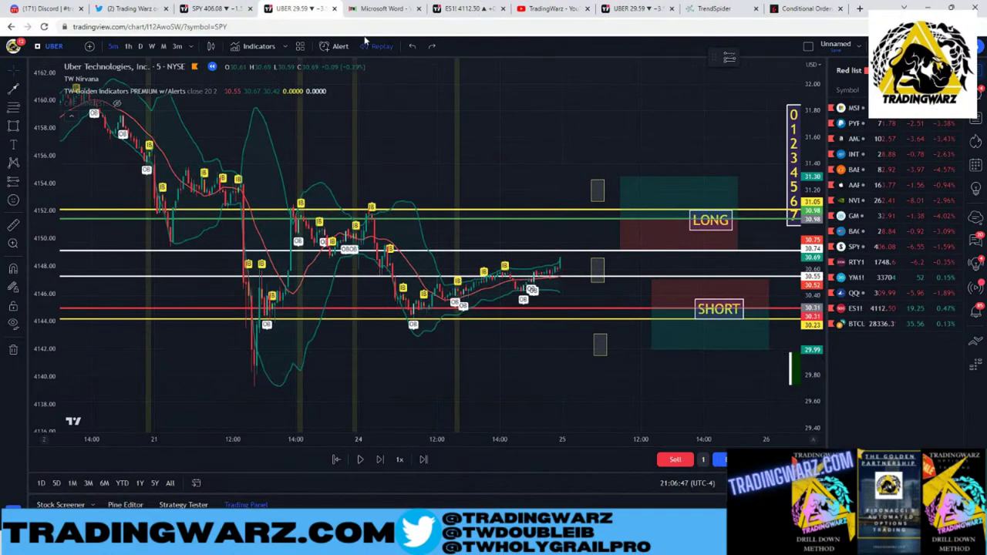
- Read the big box small box and free picks notes in the PDF, and view the UBER pick on the TradingWarz YouTube community page
click(378, 8)
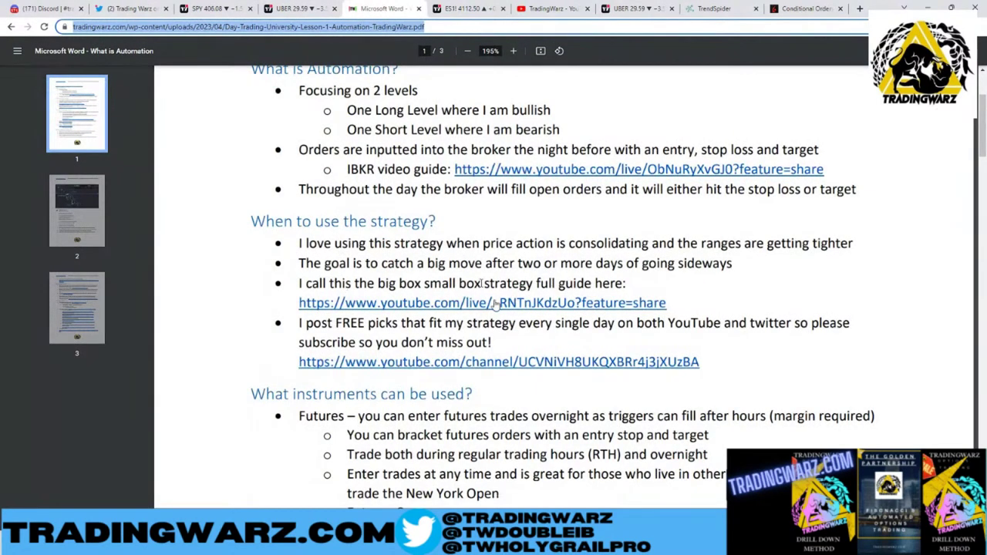
scroll(661, 290, down, 1)
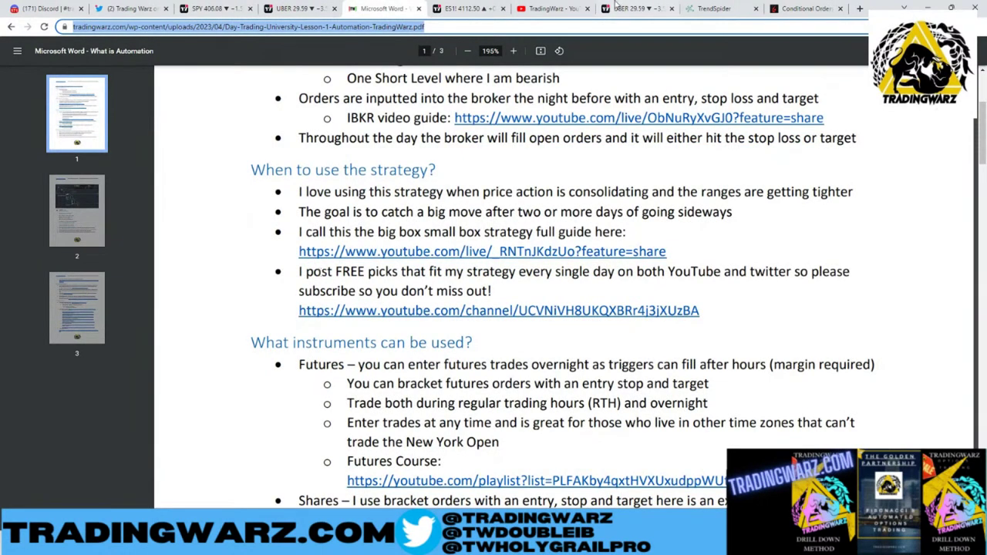
click(575, 8)
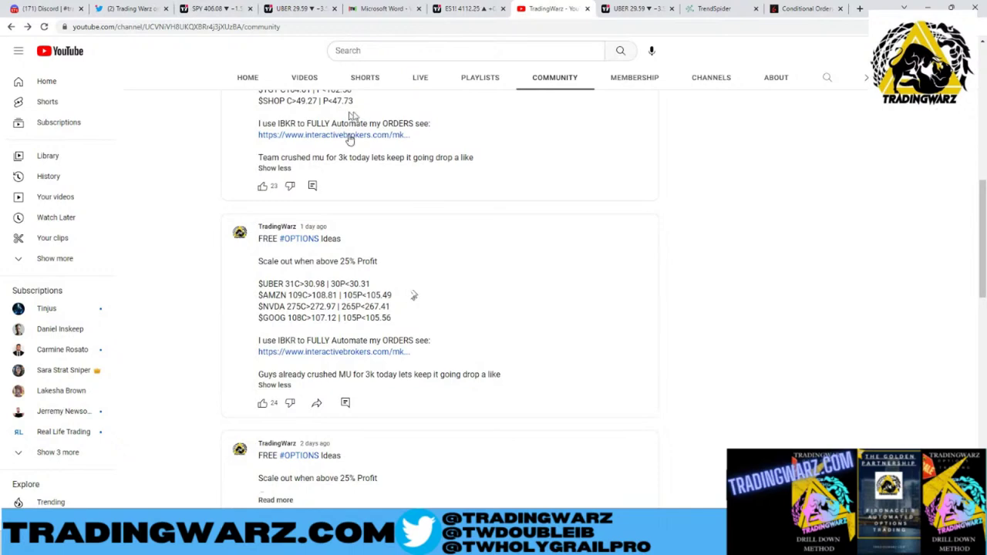
- Review the "What instruments can be used?" and "Why do I trade with Automation?" sections in the lesson notes PDF
click(383, 8)
scroll(511, 206, down, 2)
scroll(511, 206, down, 2)
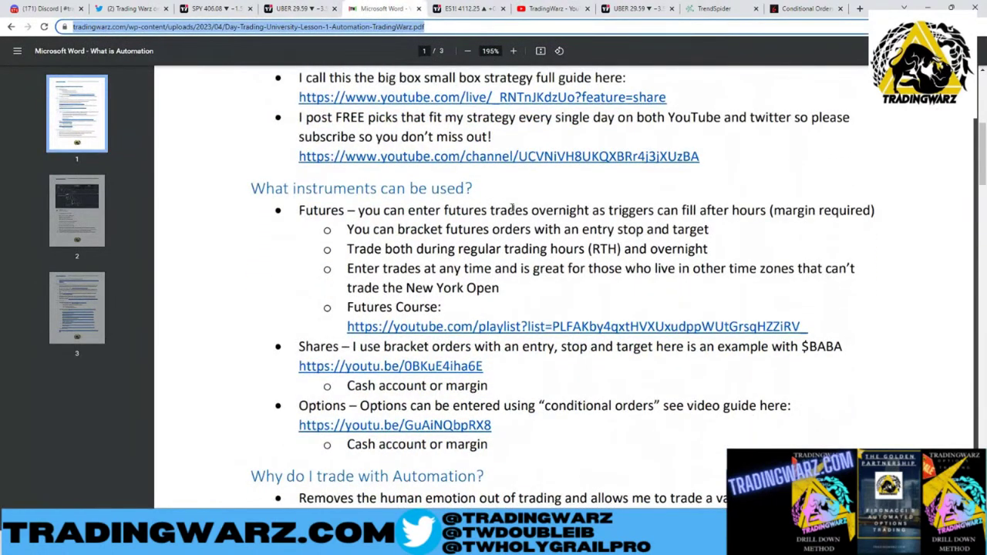
scroll(507, 219, down, 3)
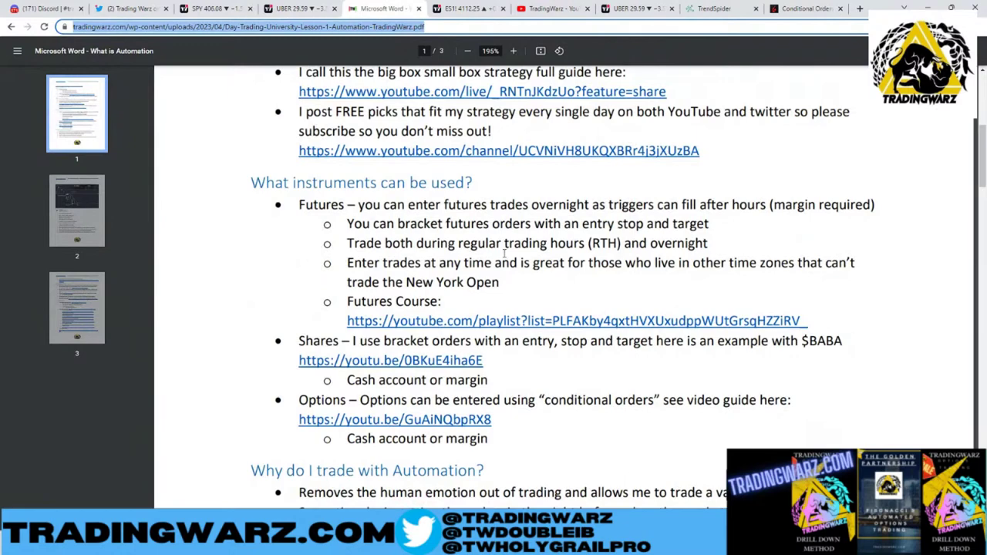
scroll(504, 254, down, 2)
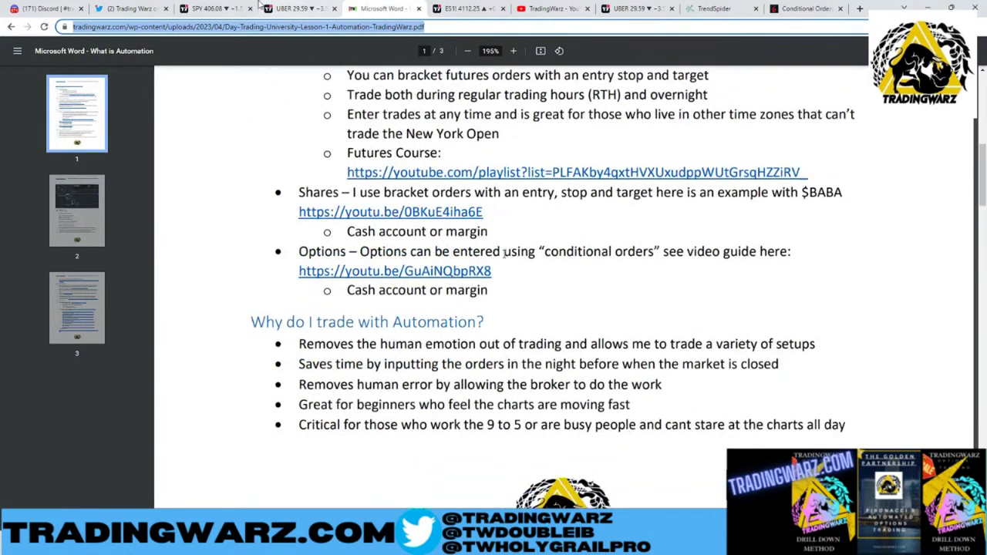
- Return to the UBER chart and advance the bar replay by one candle
click(292, 8)
scroll(442, 168, up, 3)
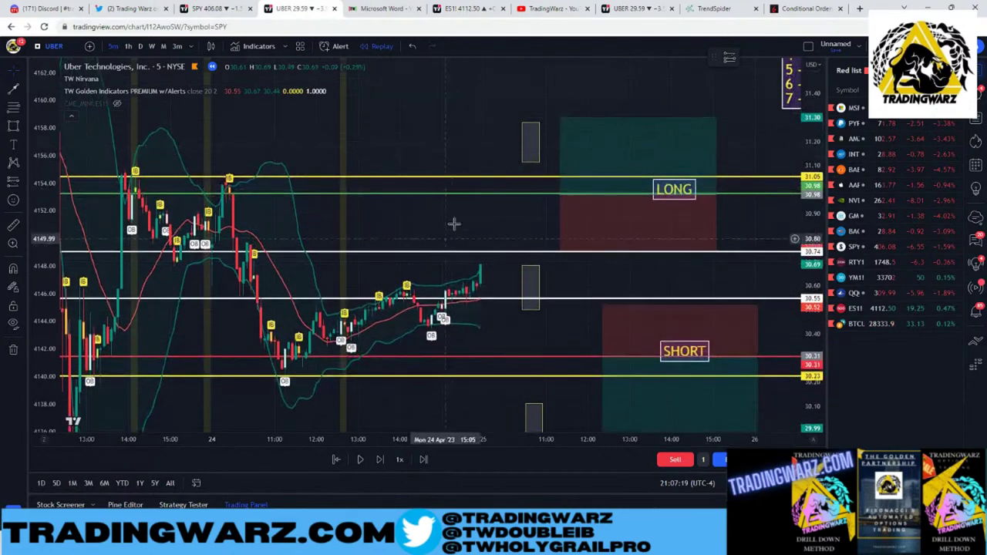
drag(447, 229, 386, 198)
click(379, 461)
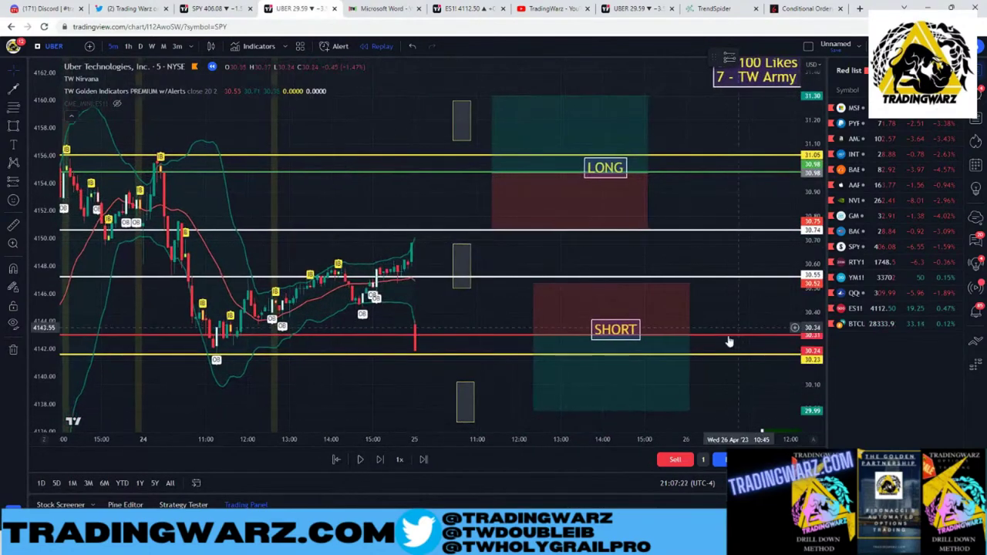
- Move the Short Position back in time to start at Mon 24 Apr 15:20 and raise its stop to 30.54
scroll(364, 313, up, 2)
drag(363, 313, 437, 281)
click(579, 288)
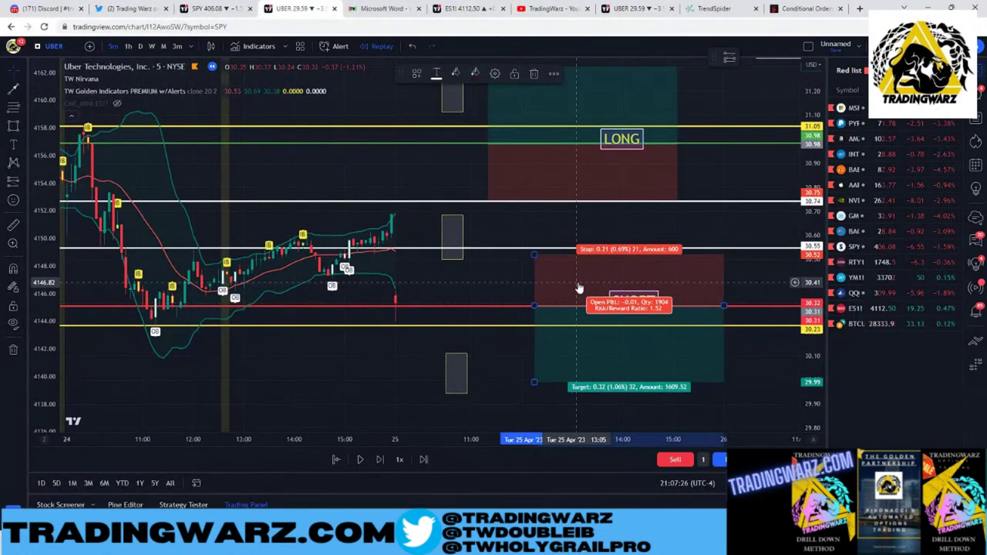
key(Left)
key(Left)
key(Left)
key(Left)
key(Left)
key(Left)
key(Left)
key(Left)
key(Left)
key(Left)
key(Left)
key(Left)
key(Left)
key(Left)
key(Left)
key(Left)
key(Left)
key(Left)
key(Left)
key(Left)
key(Left)
key(Left)
key(Left)
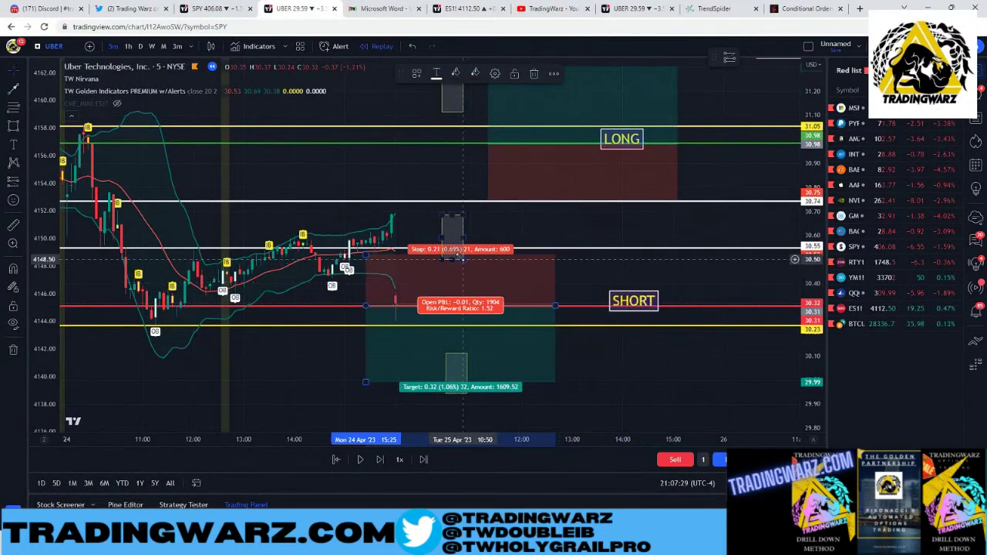
drag(361, 254, 361, 249)
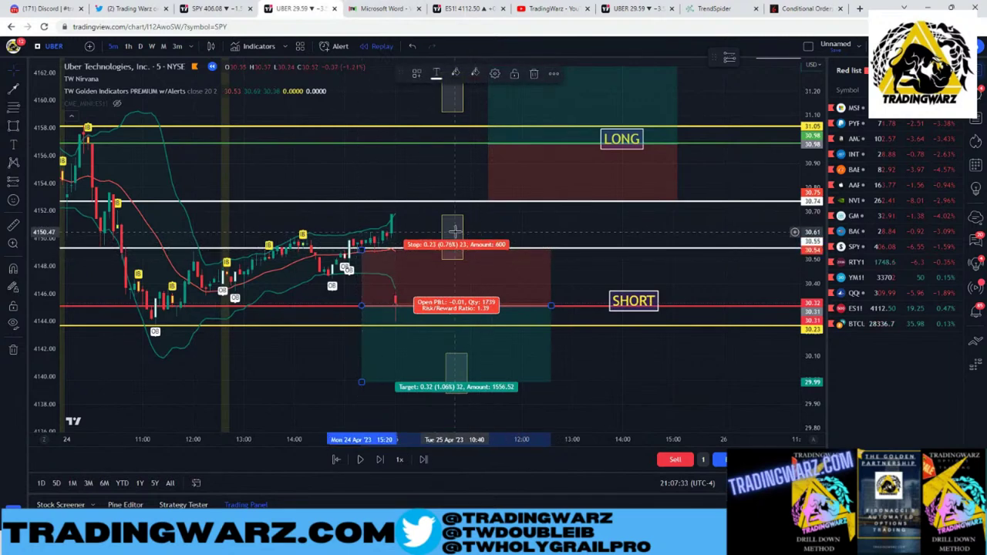
scroll(445, 323, down, 1)
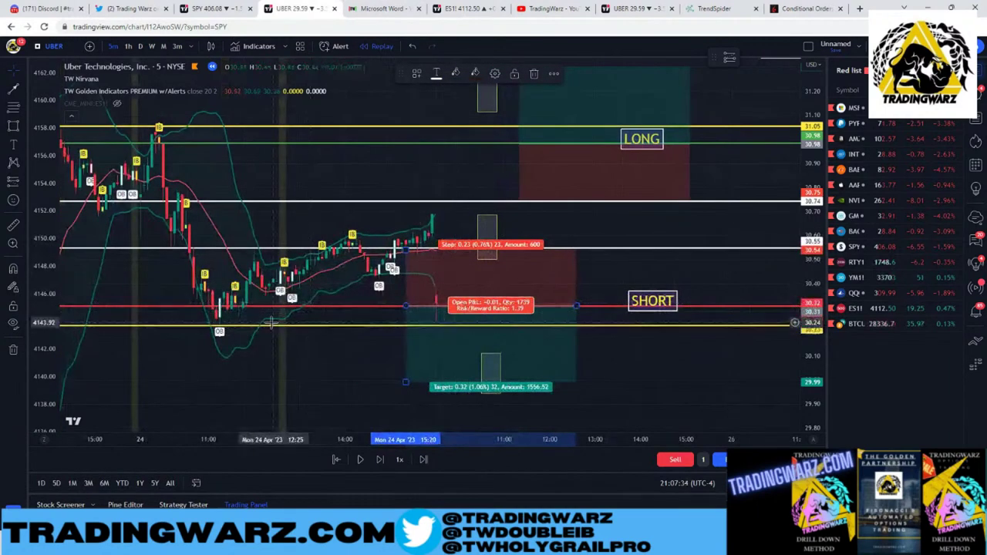
click(455, 193)
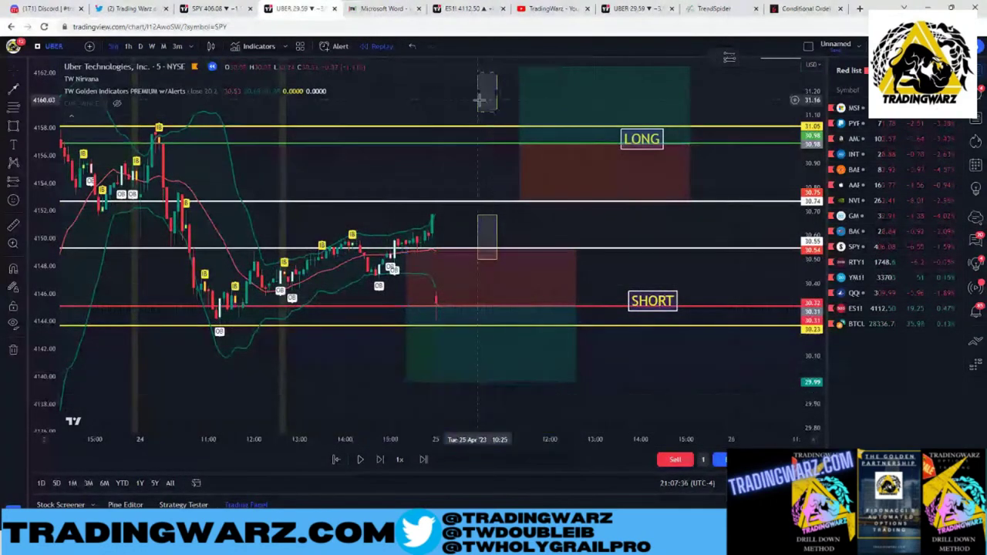
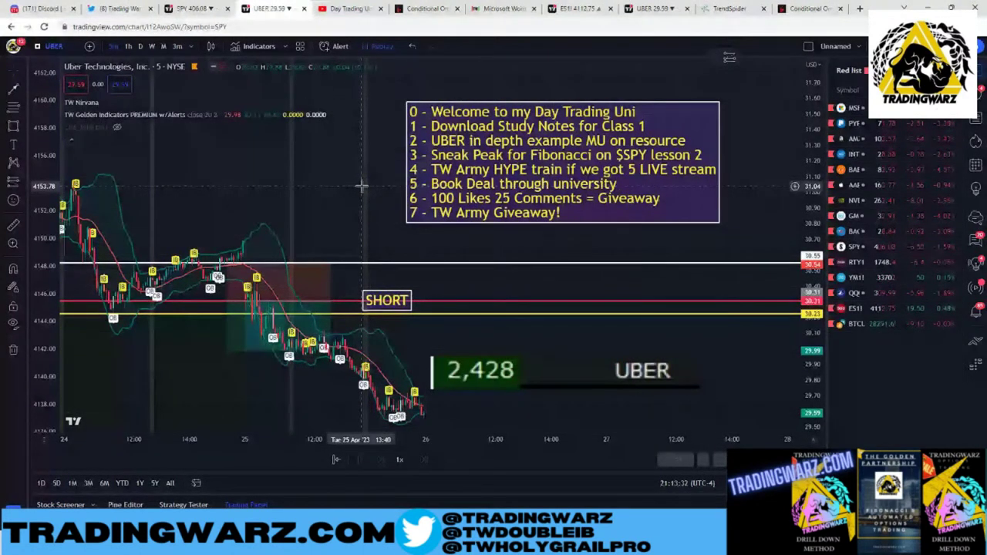
- Review the "Critical Resources" and "Exclusive Sale & Perks" sections in the lesson notes PDF
click(495, 7)
scroll(526, 121, down, 3)
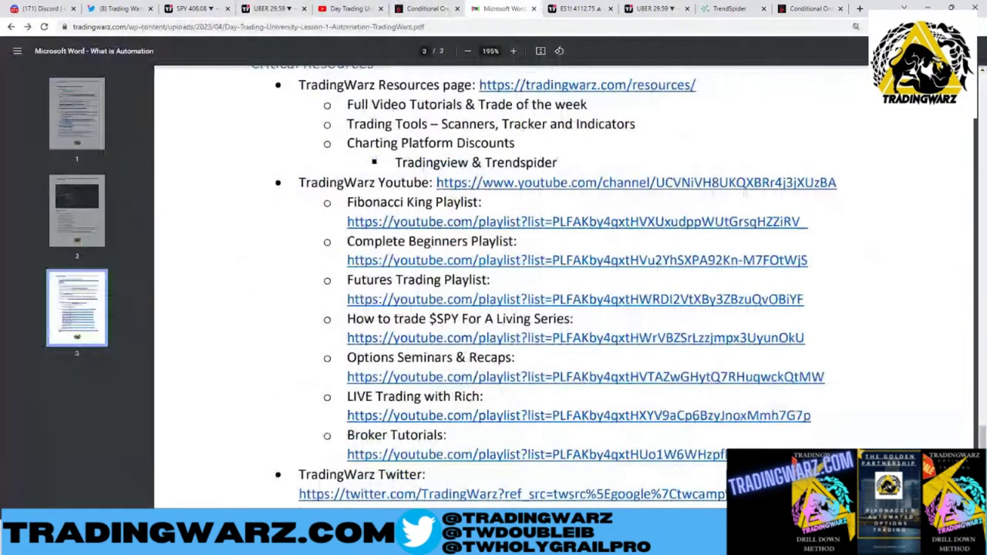
scroll(583, 251, up, 1)
scroll(582, 251, up, 3)
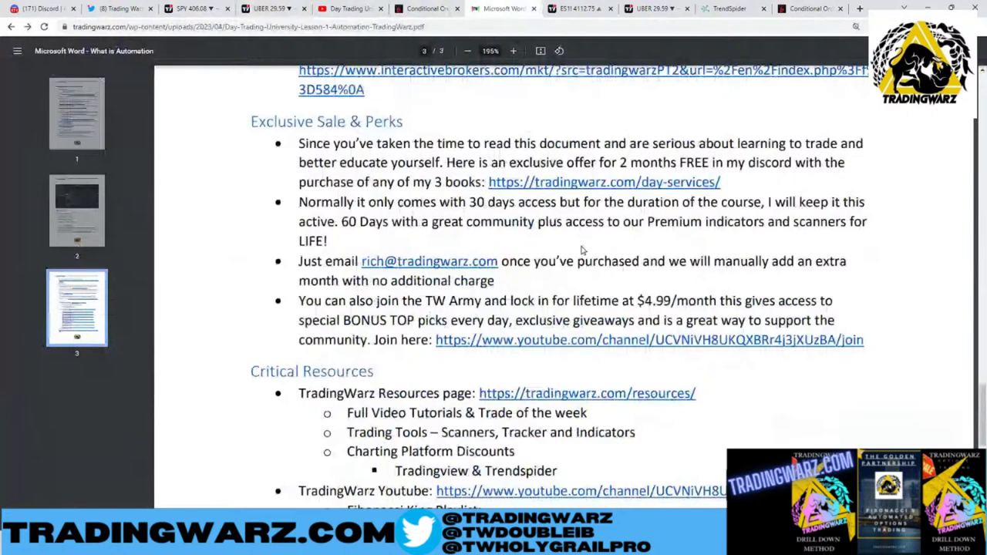
scroll(582, 251, up, 1)
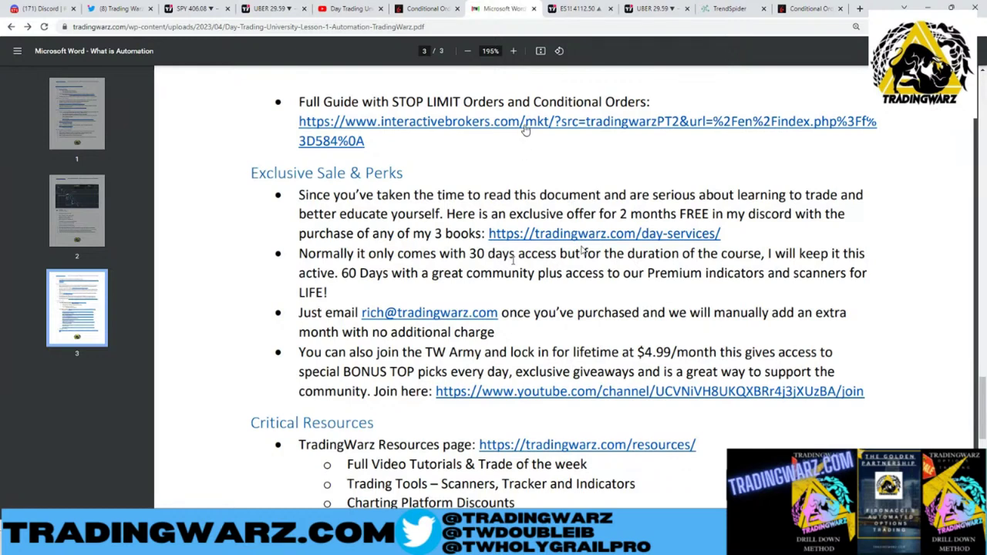
- Open the tradingwarz.com website in a new browser tab
click(860, 8)
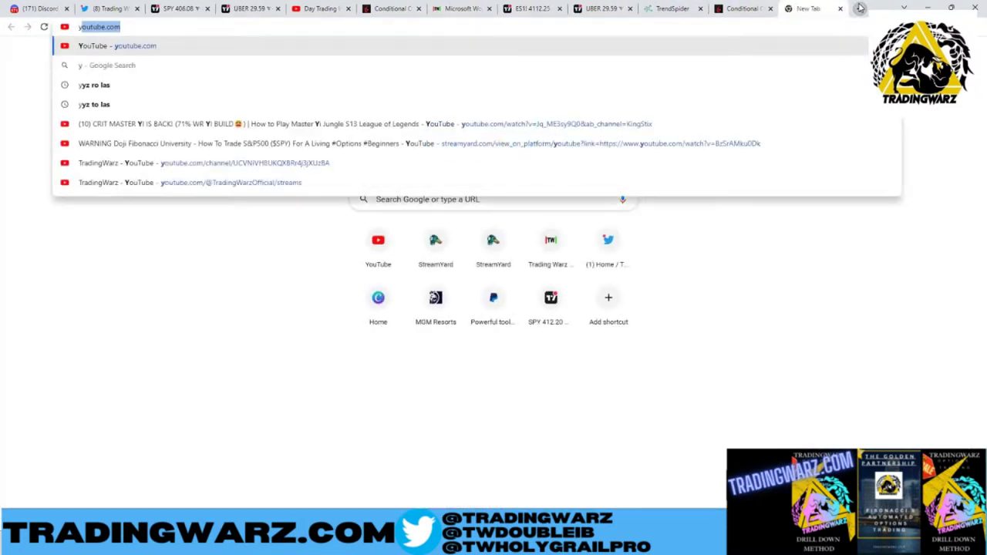
text(tr)
key(Return)
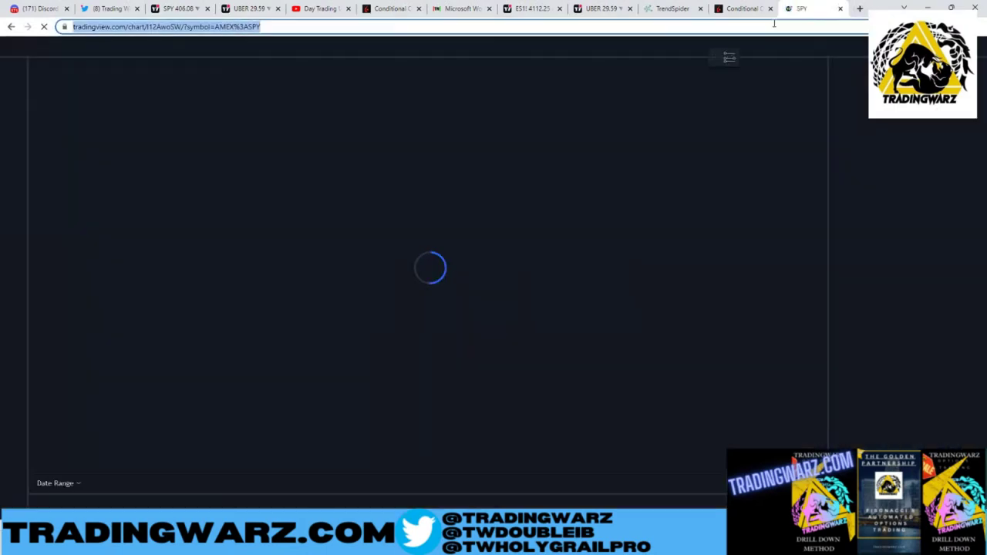
text(adomg)
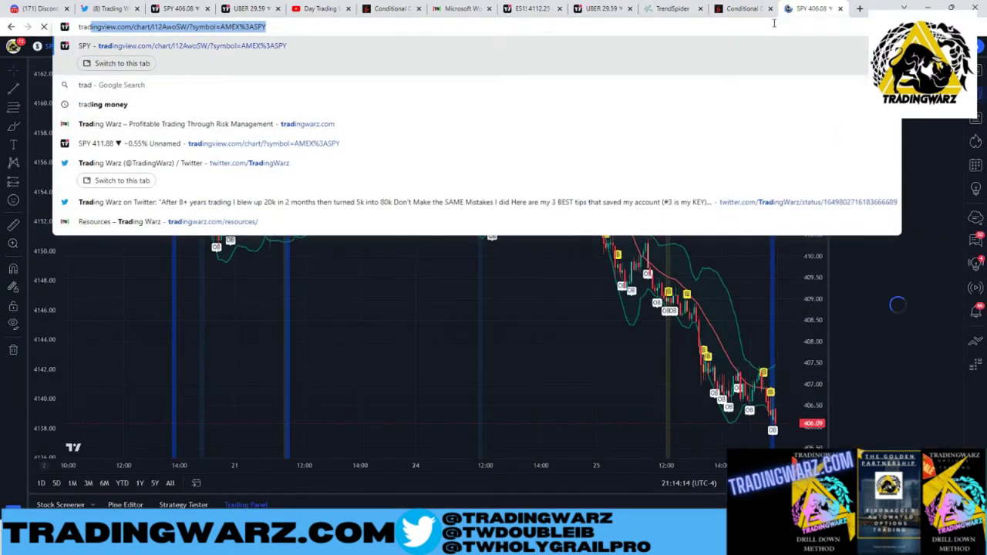
key(BackSpace)
key(BackSpace)
key(BackSpace)
text(ingwa)
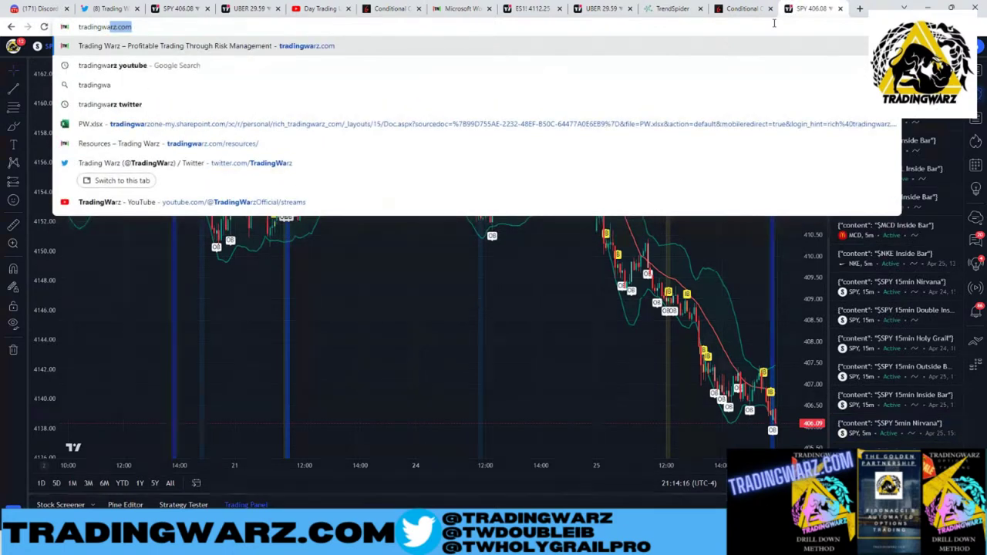
key(Return)
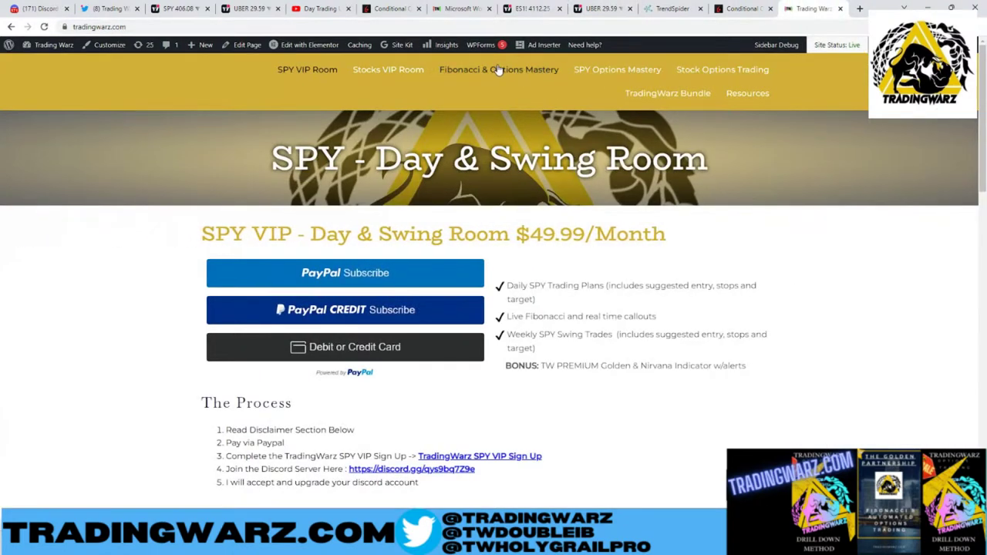
- Review The Golden Partnership book on the Fibonacci & Options Mastery page and return to the "Exclusive Sale & Perks" section of the lesson notes PDF
click(501, 71)
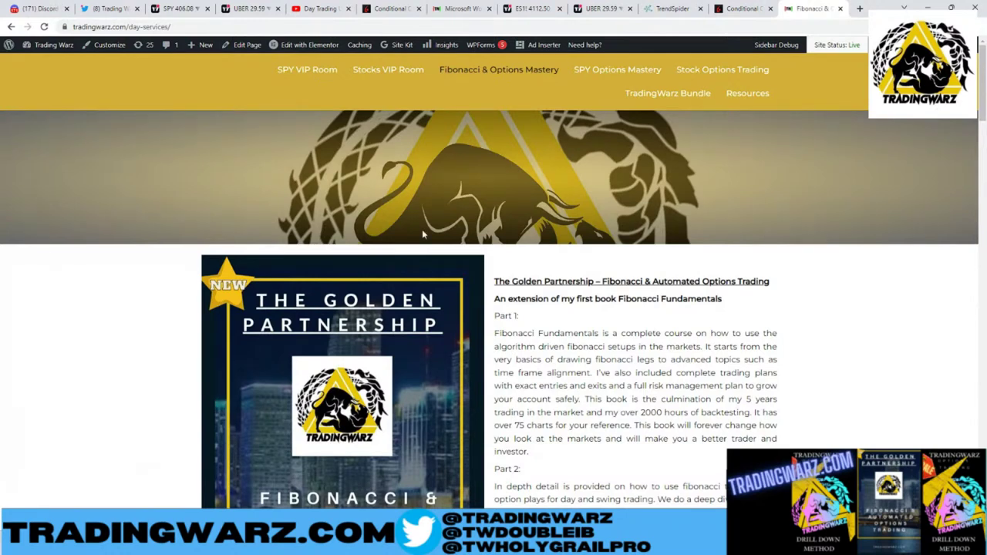
scroll(423, 234, down, 3)
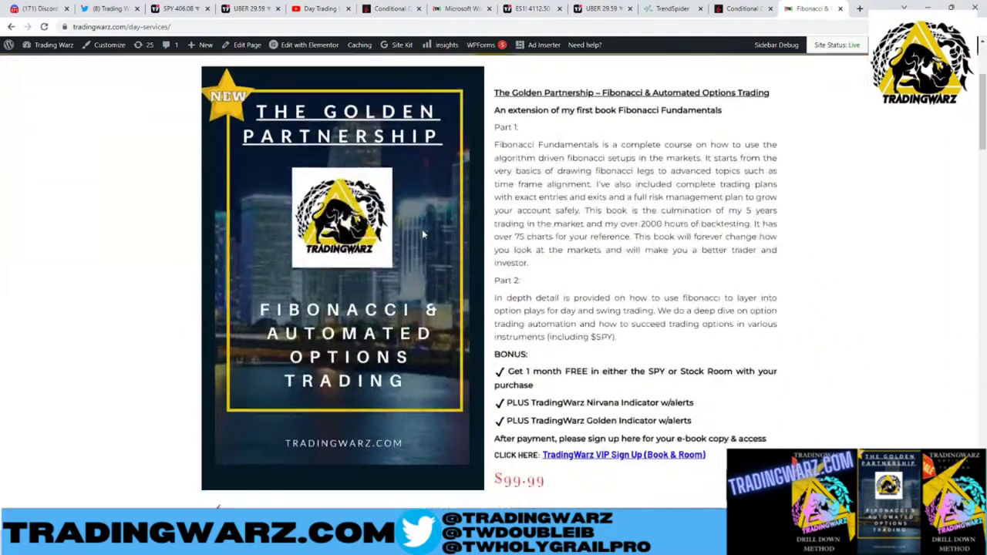
scroll(422, 229, up, 3)
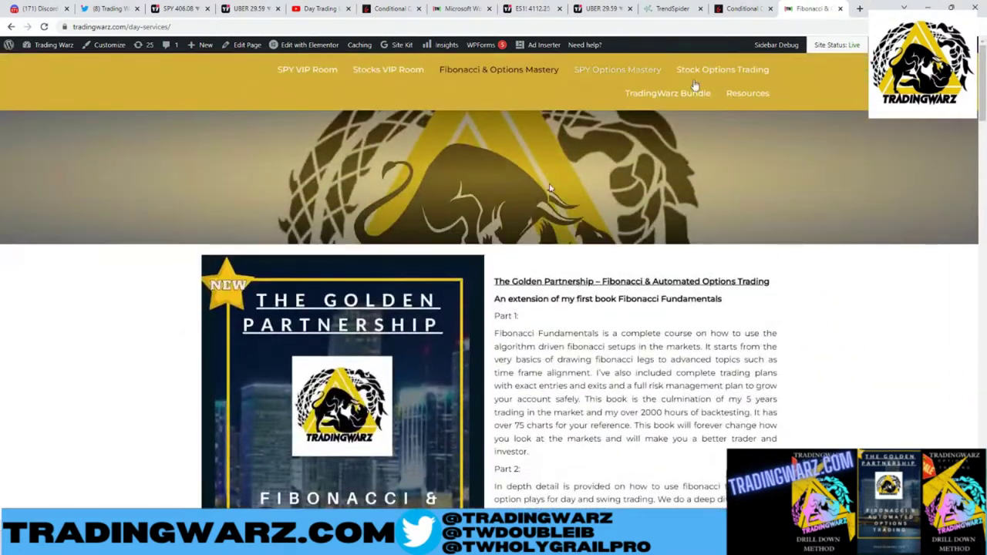
scroll(549, 188, down, 3)
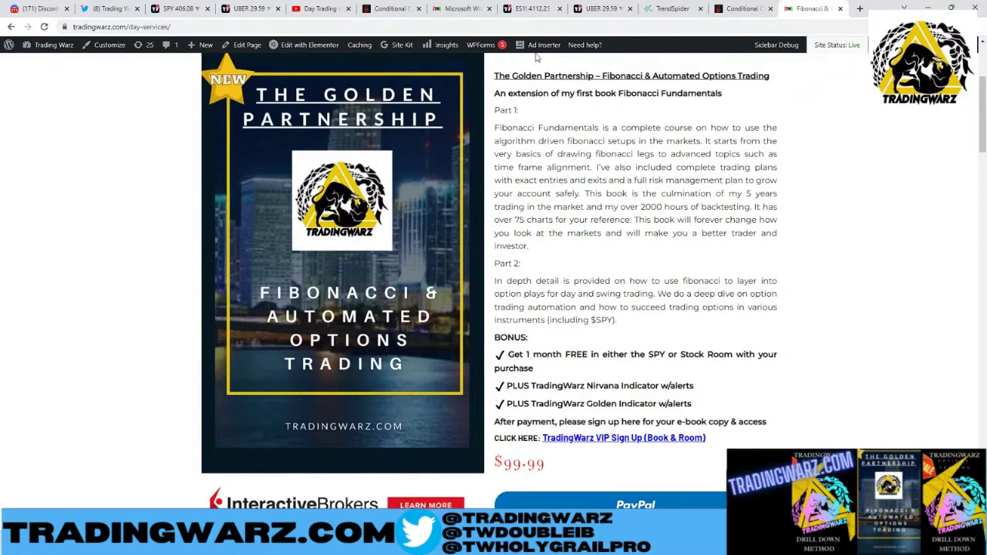
click(461, 8)
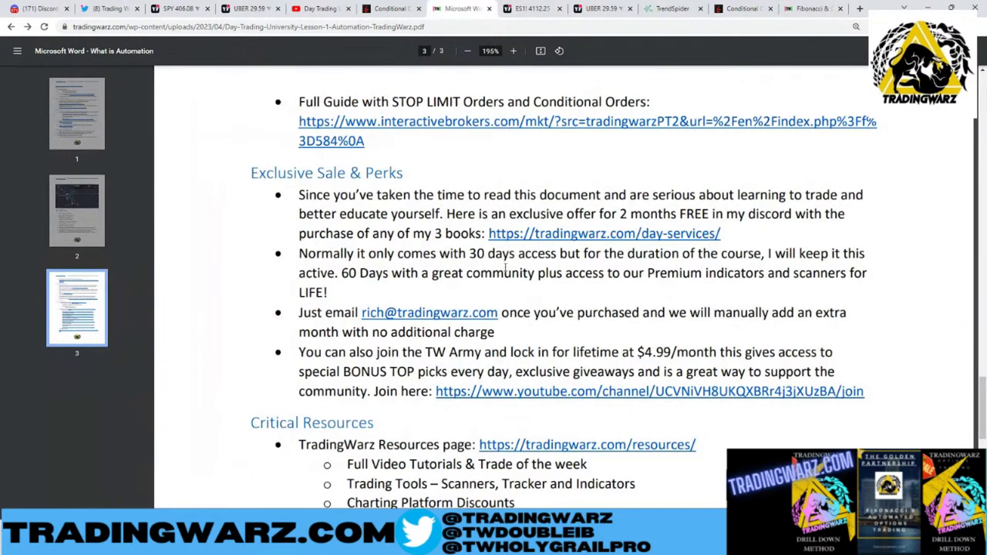
scroll(506, 269, down, 1)
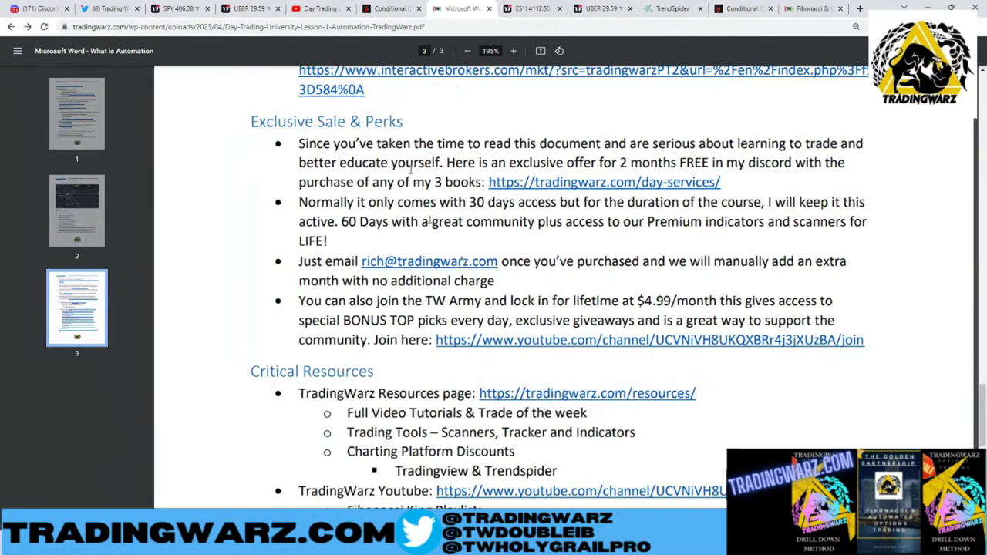
- Switch to YouTube, go back to the TradingWarz channel's Community page and review its options ideas and members-only posts
click(322, 7)
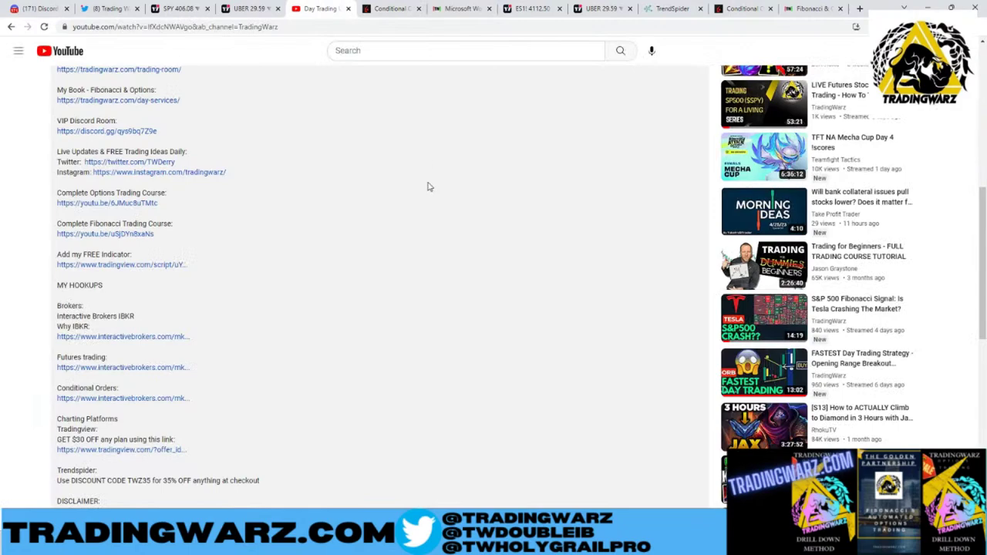
scroll(421, 196, up, 10)
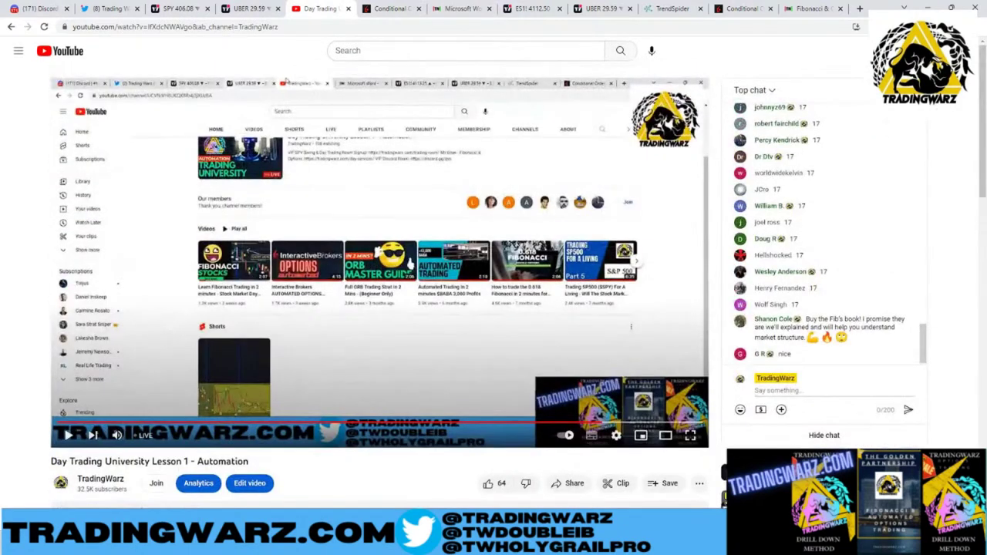
key(alt+Left)
scroll(527, 275, down, 3)
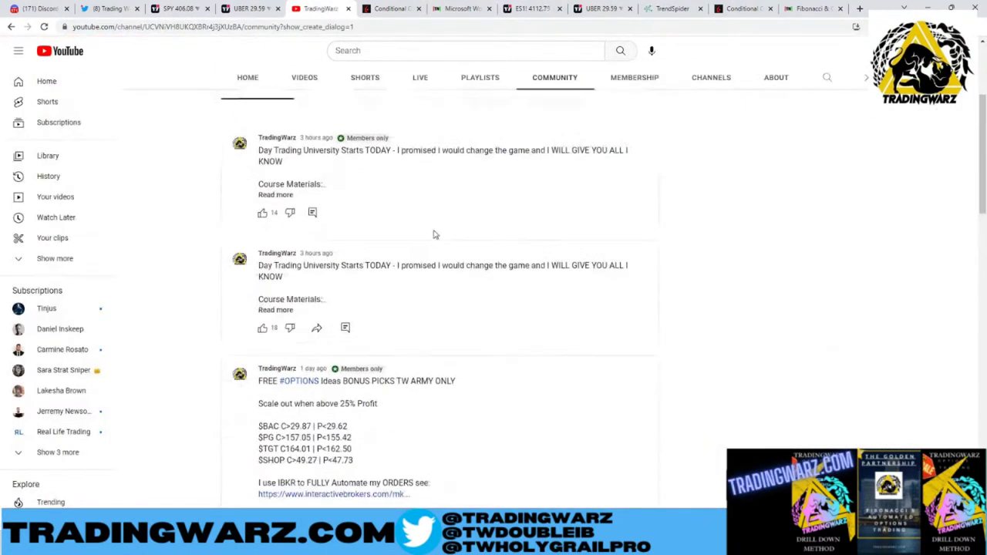
scroll(404, 273, down, 5)
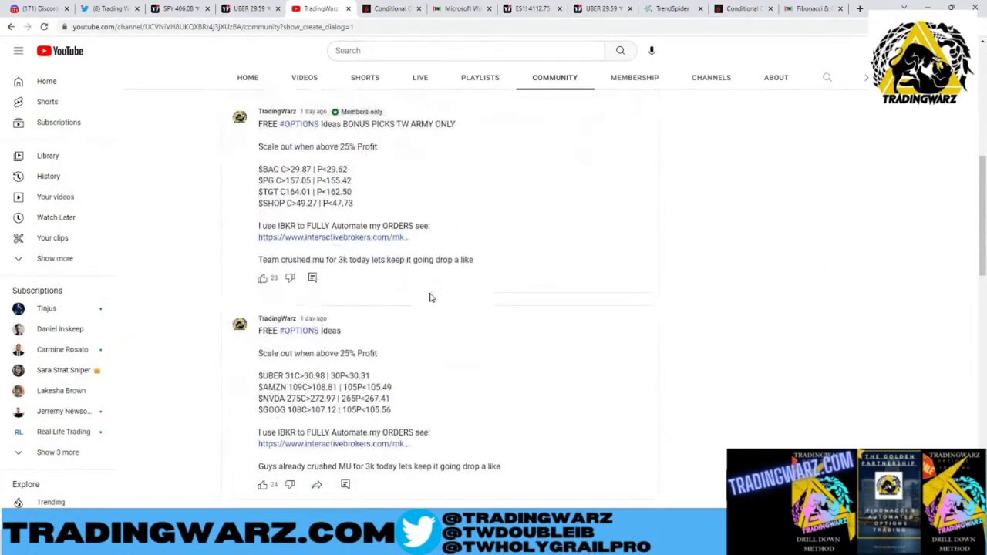
scroll(366, 342, down, 9)
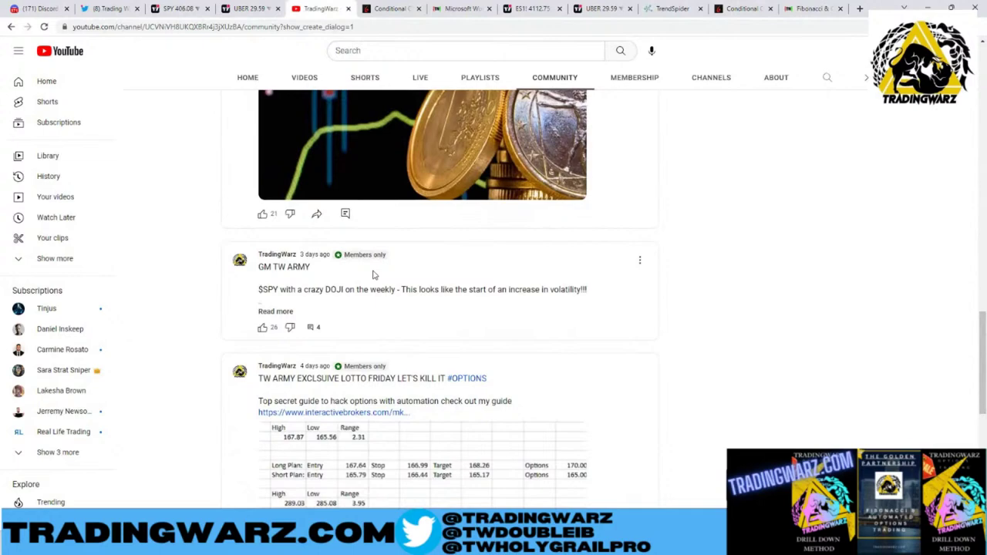
scroll(374, 274, down, 2)
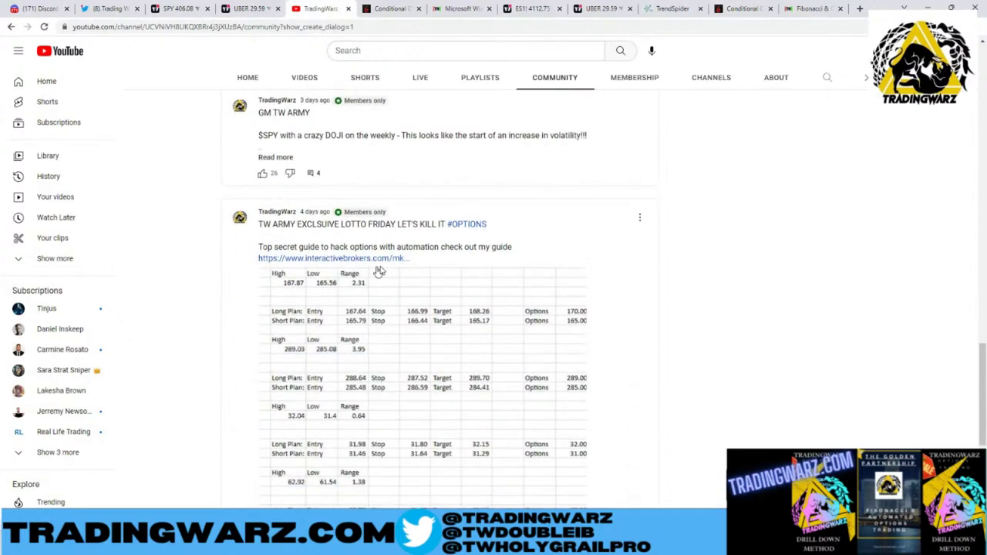
scroll(379, 272, up, 8)
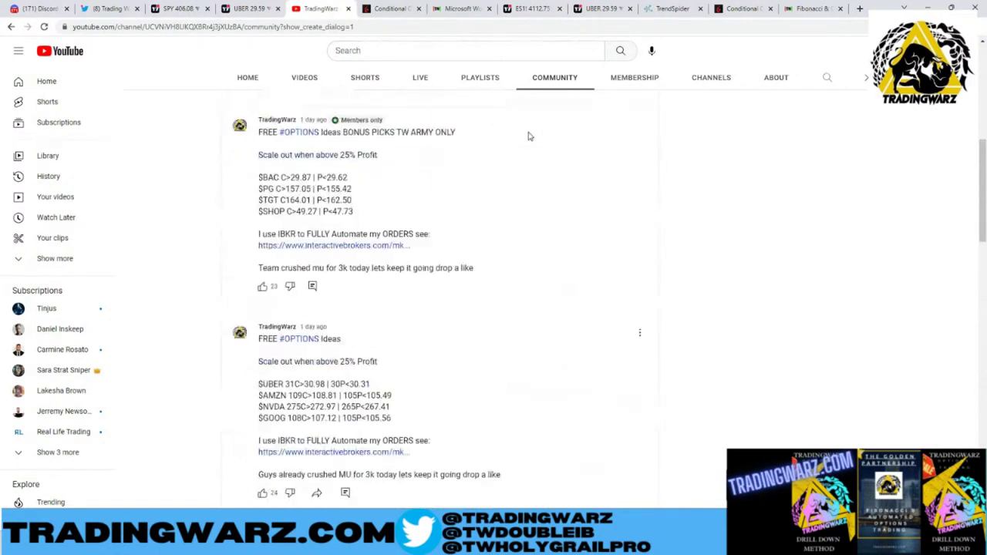
scroll(528, 136, up, 10)
- View the TradingWarz channel membership offer, close it and return to the lesson notes PDF
click(715, 97)
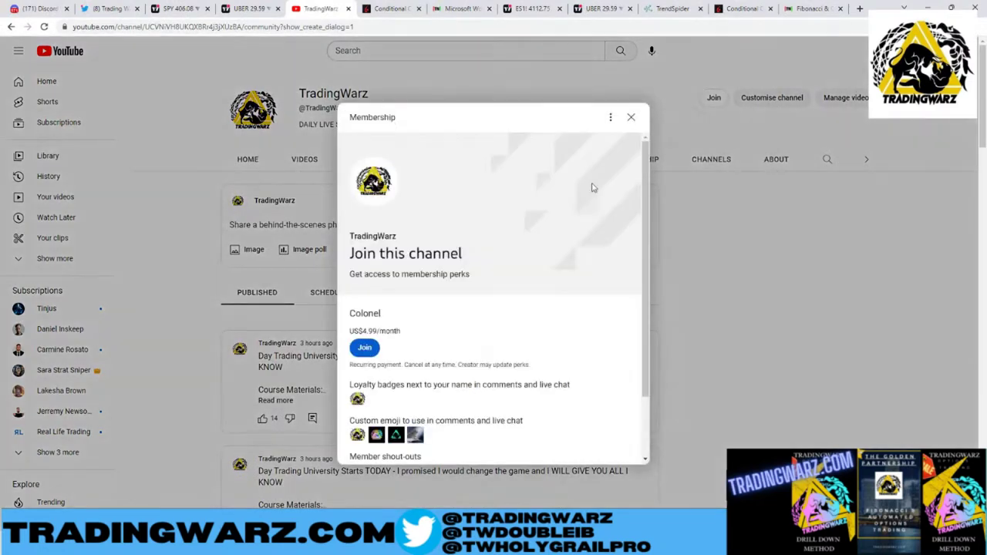
click(631, 117)
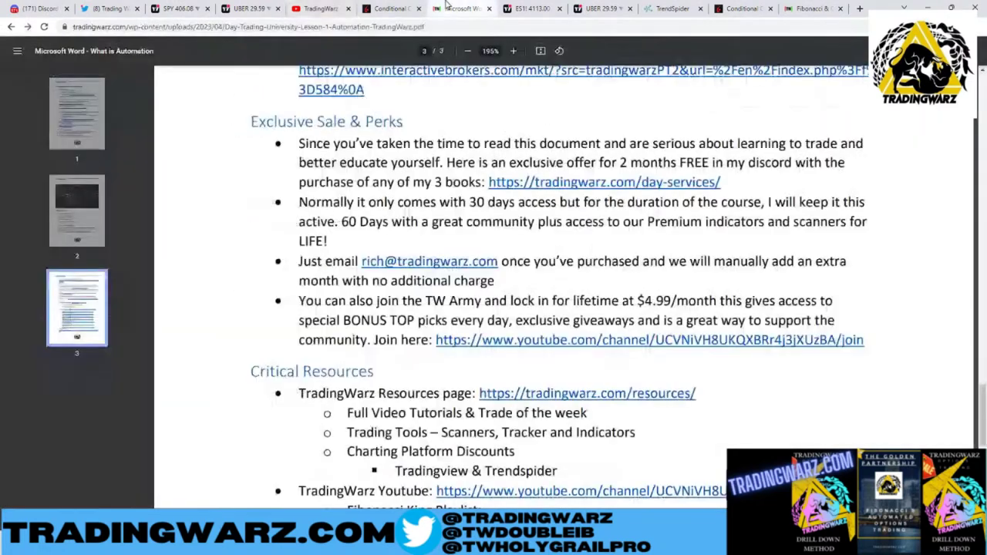
click(463, 9)
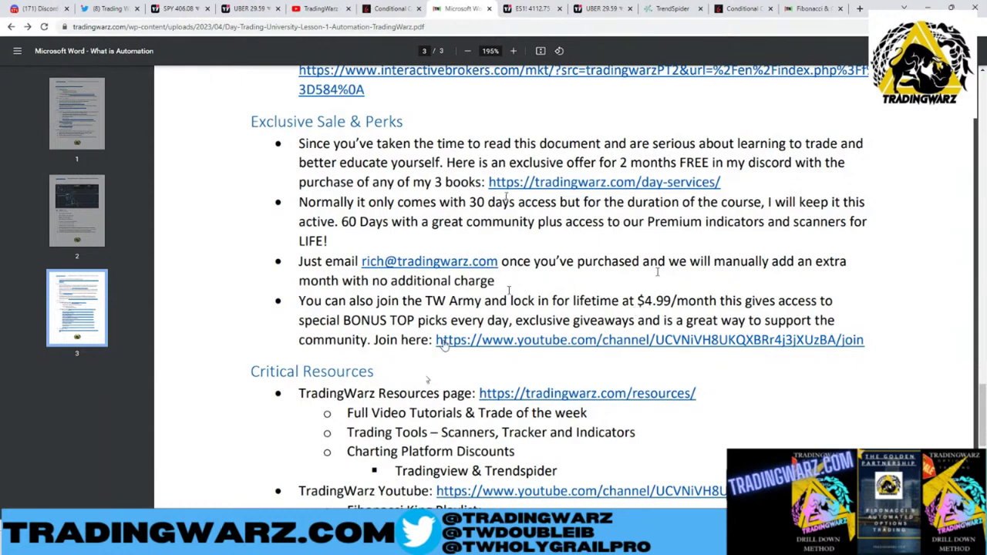
- View the membership offer from the "Day Trading University Lesson 1 - Automation" video page and close the YouTube tab
click(321, 8)
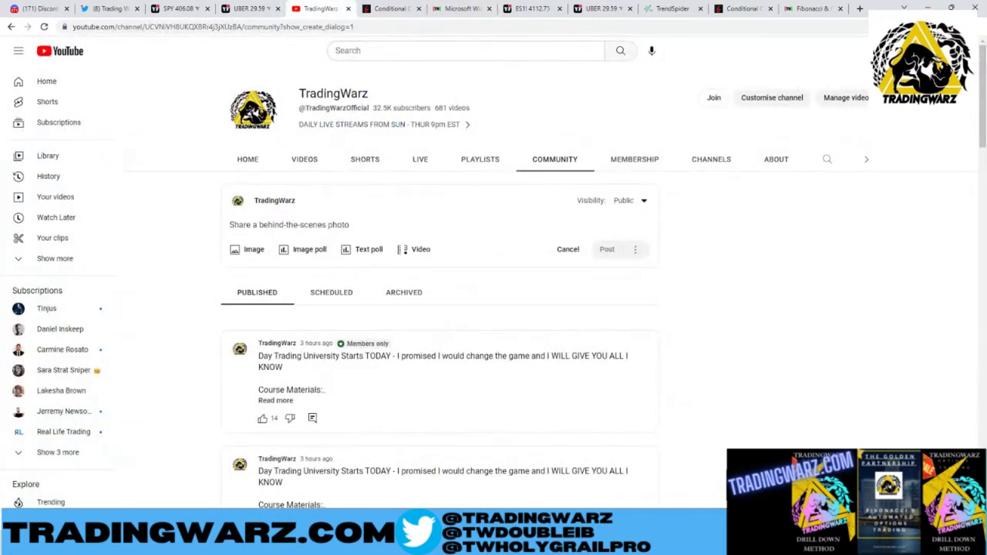
click(868, 125)
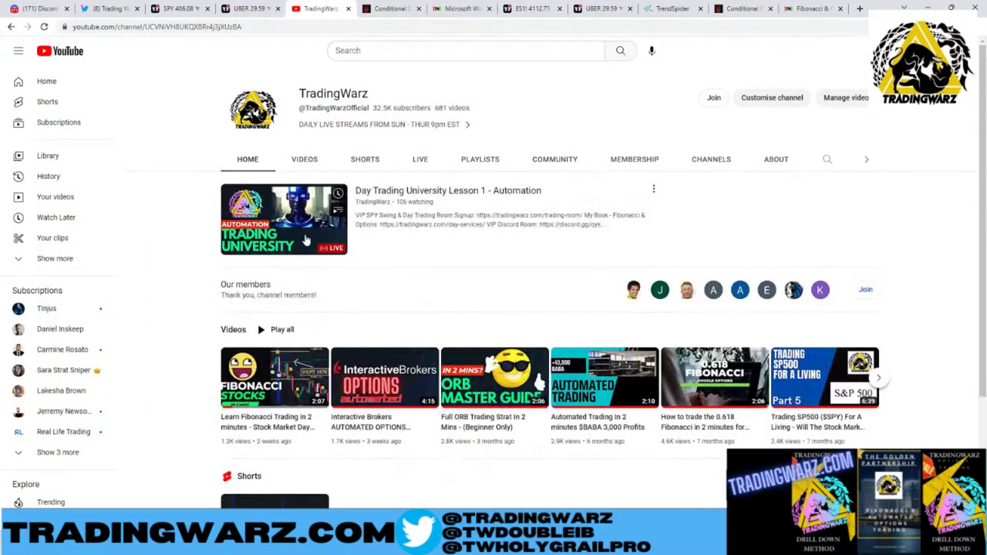
click(389, 240)
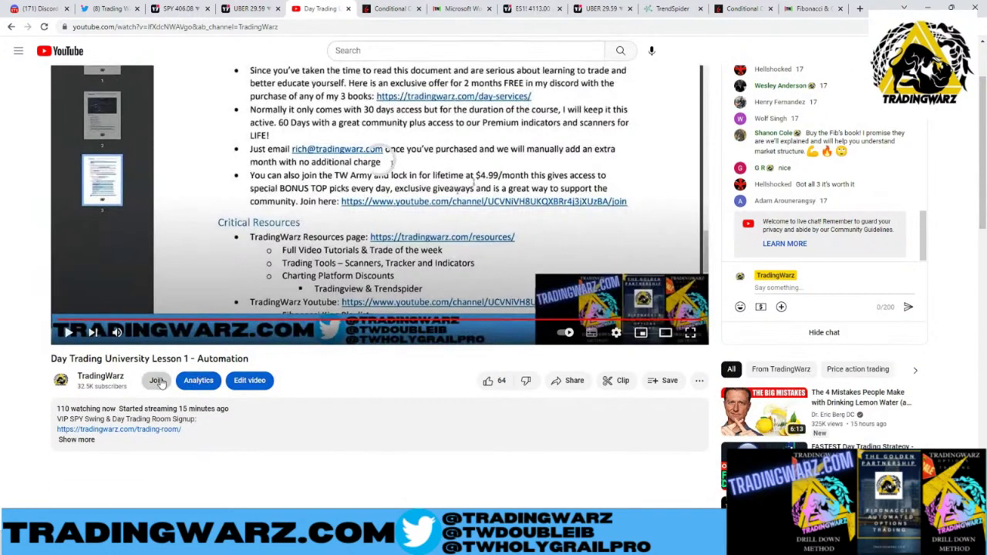
click(155, 380)
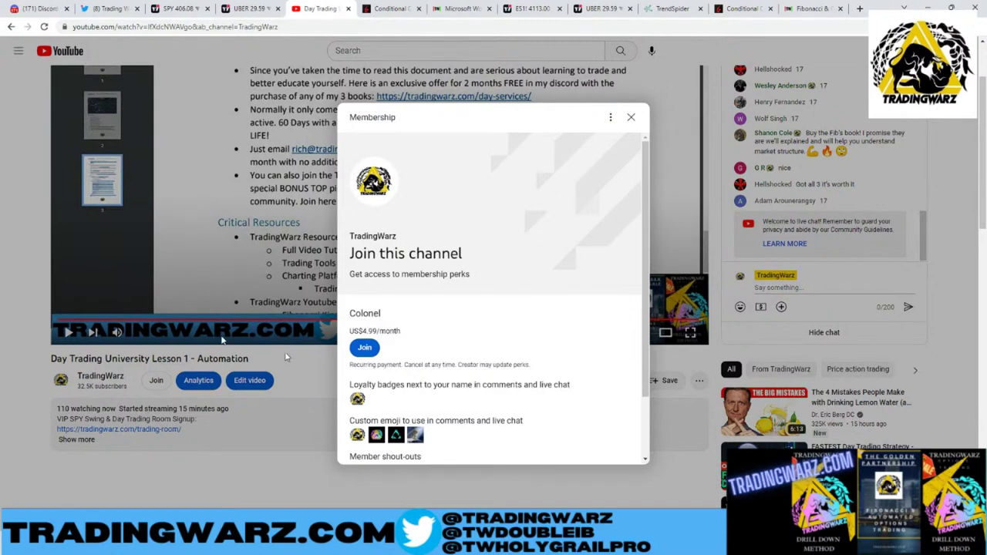
click(349, 10)
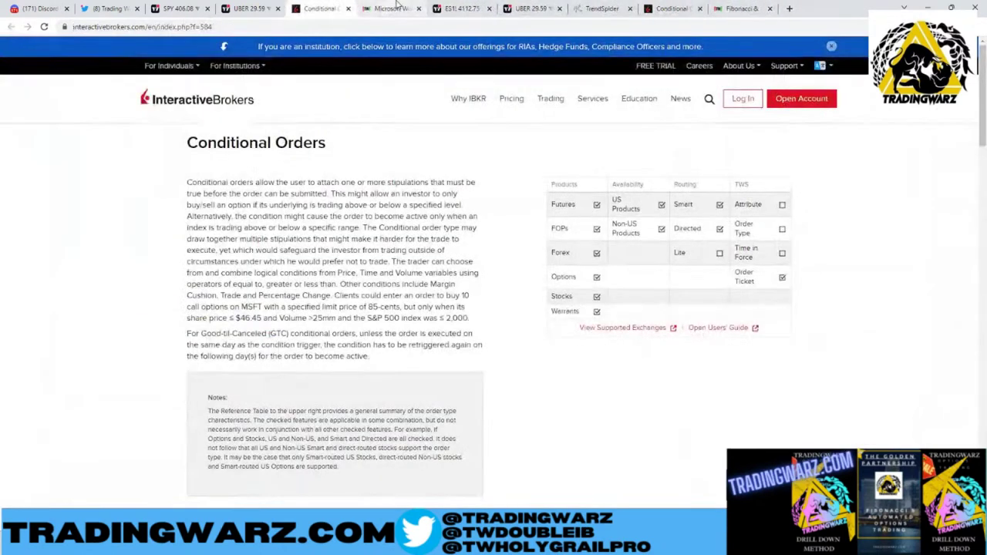
- Switch to the SPY chart in TradingView and start bar replay from the end of the Mon 24 Apr session
click(181, 8)
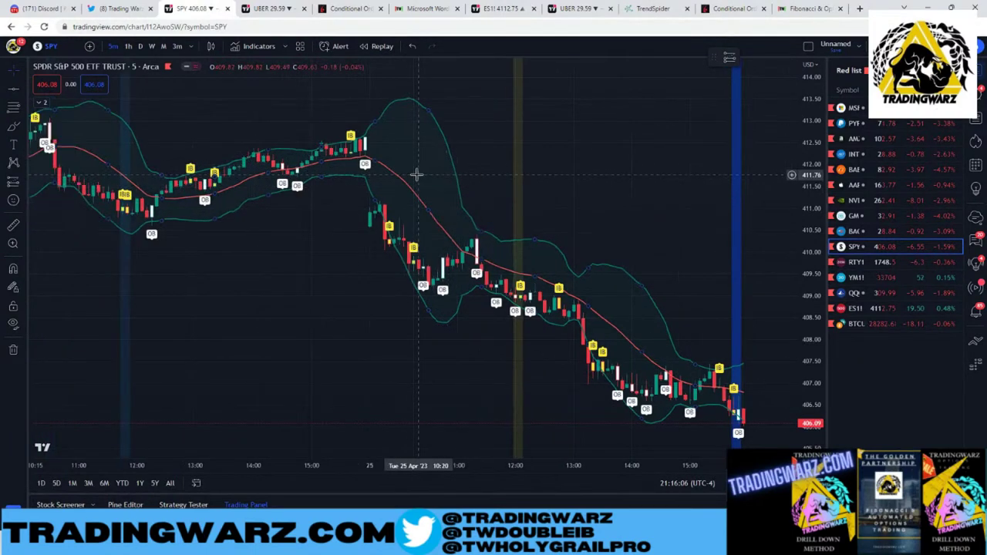
click(380, 46)
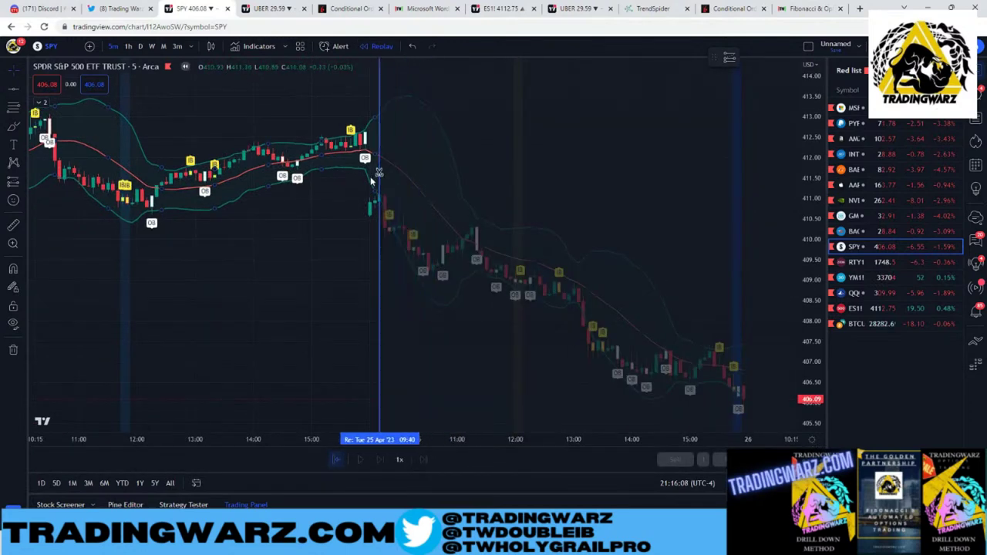
click(370, 179)
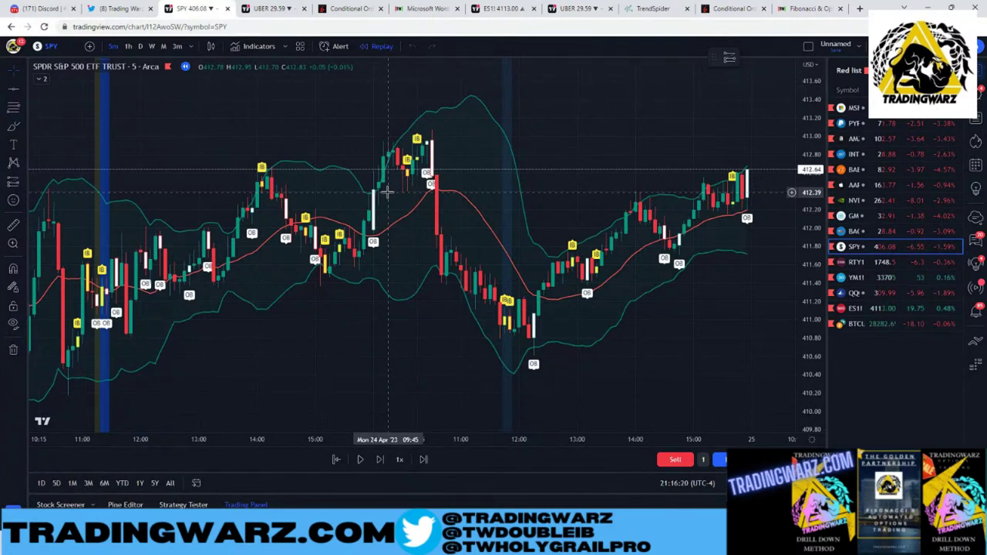
- Examine SPY price action around 21 to 24 Apr and advance the bar replay into the opening candles of Tue 25 Apr
scroll(348, 168, down, 3)
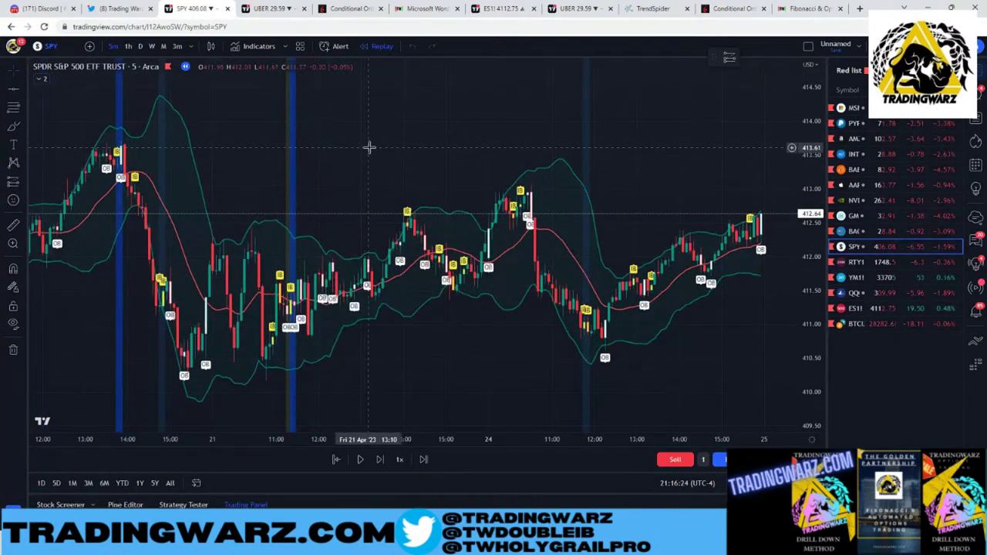
drag(358, 162, 317, 159)
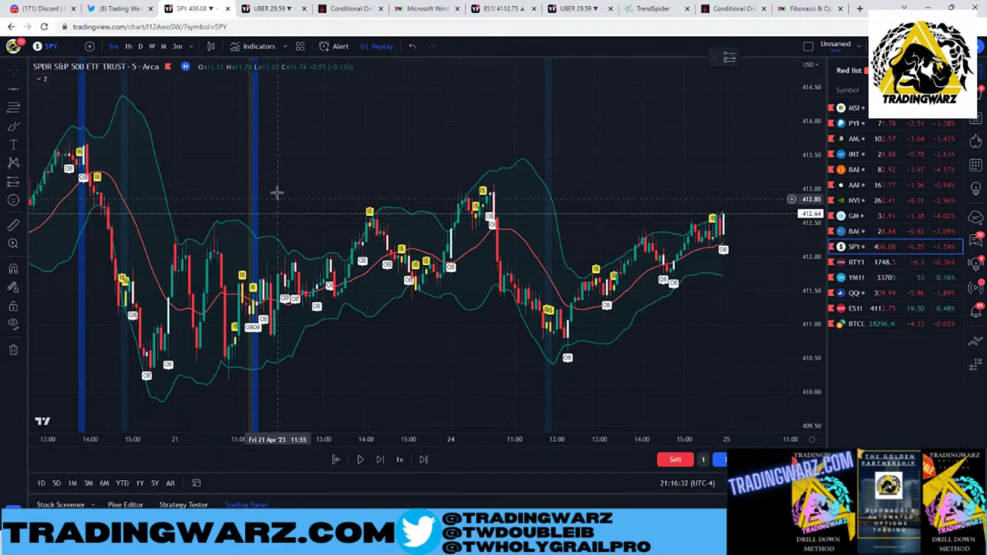
drag(399, 159, 235, 156)
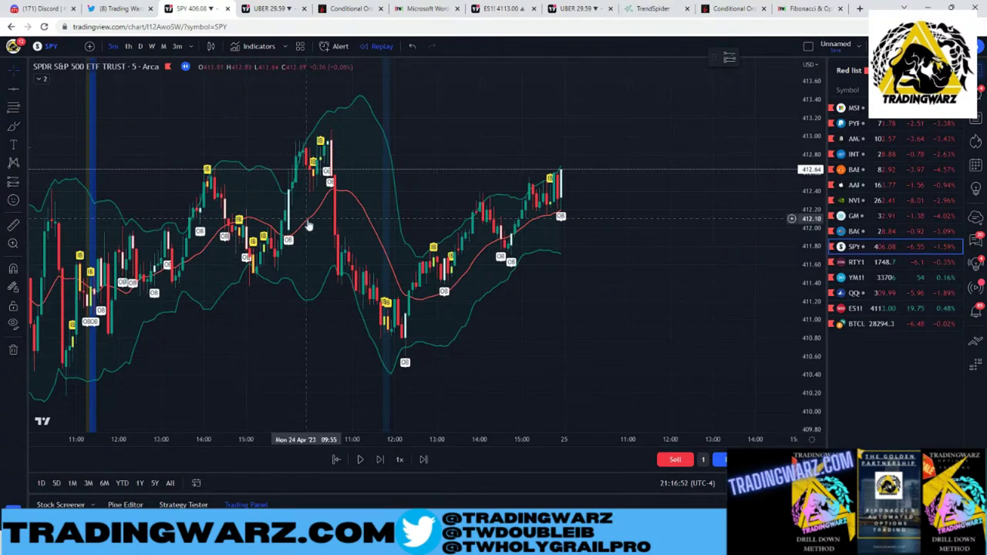
scroll(362, 265, up, 2)
drag(363, 265, 247, 269)
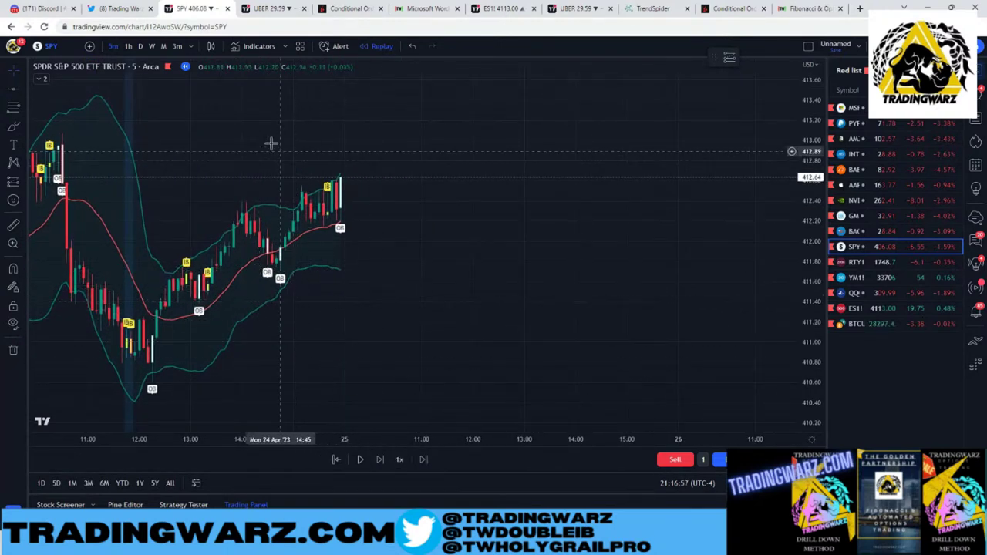
click(377, 462)
click(377, 463)
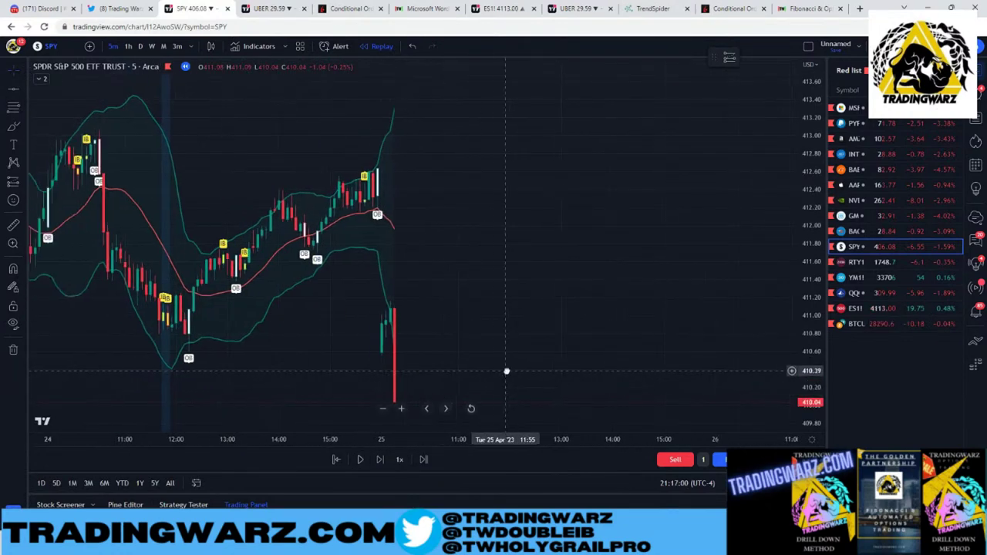
drag(806, 346, 498, 227)
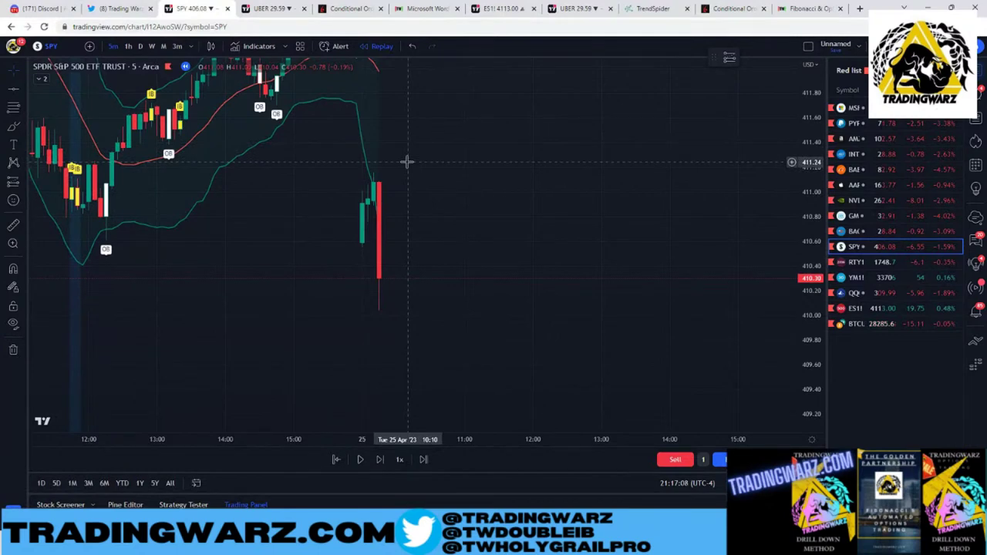
- Switch to the Discord fibonacci-live-setups channel and go back to the first post of 25 April 2023
scroll(408, 160, up, 1)
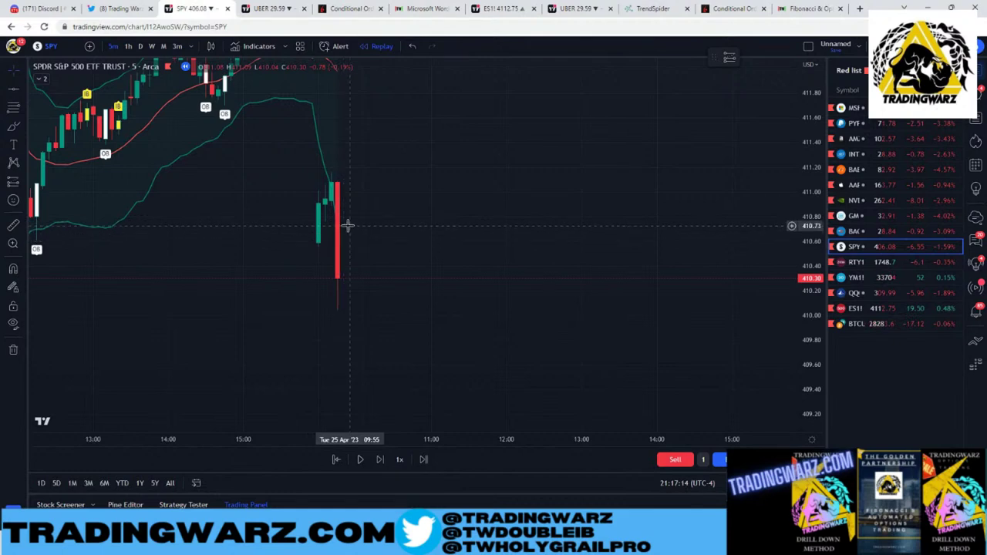
click(38, 9)
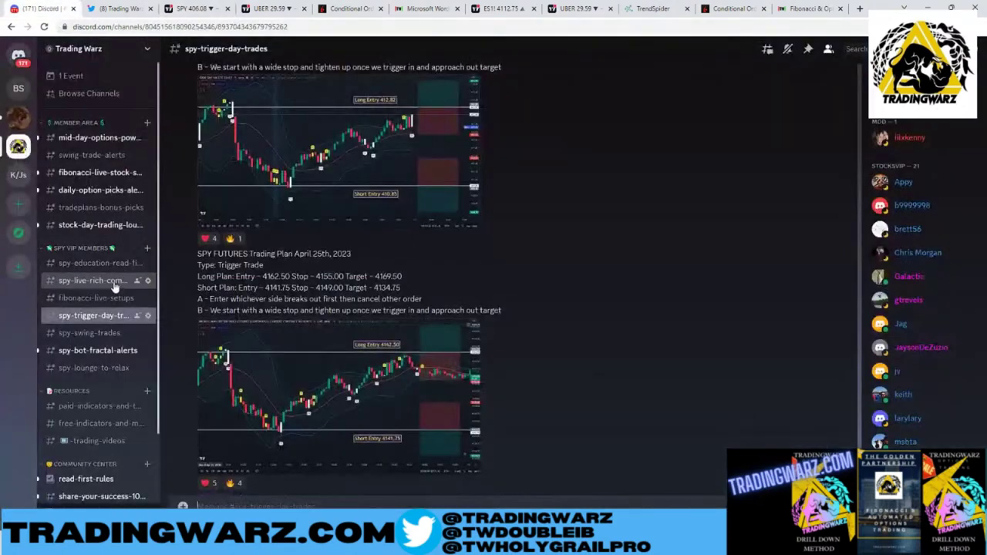
click(97, 299)
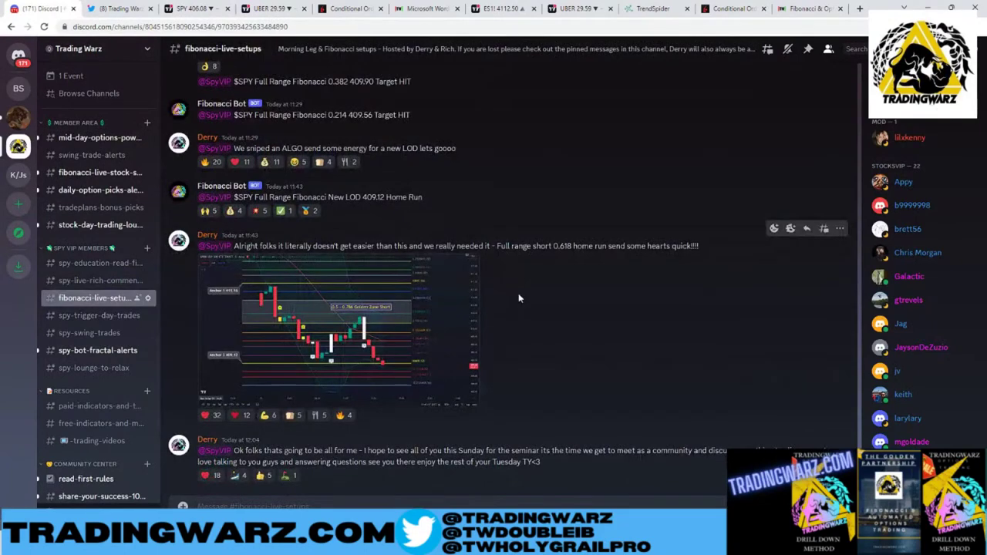
scroll(518, 297, up, 10)
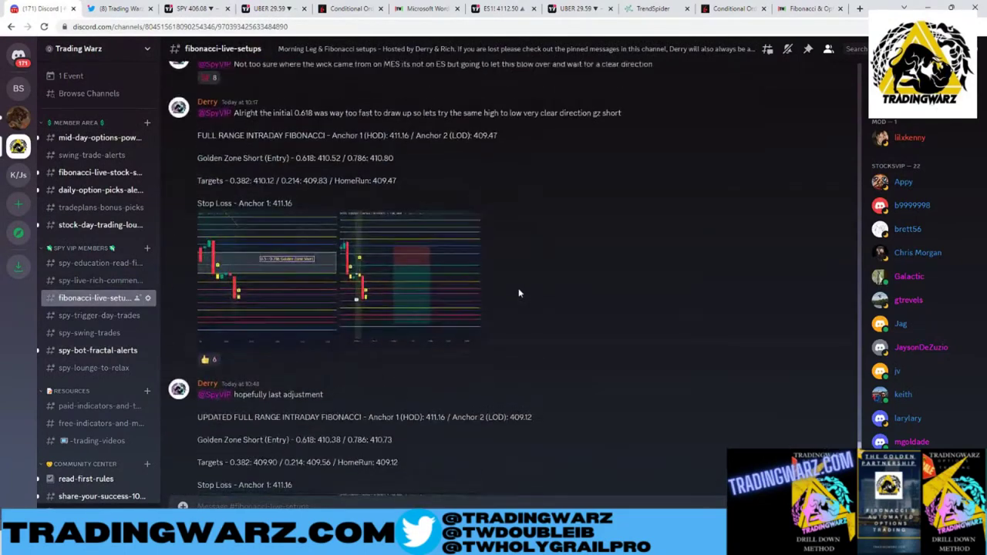
scroll(518, 293, up, 10)
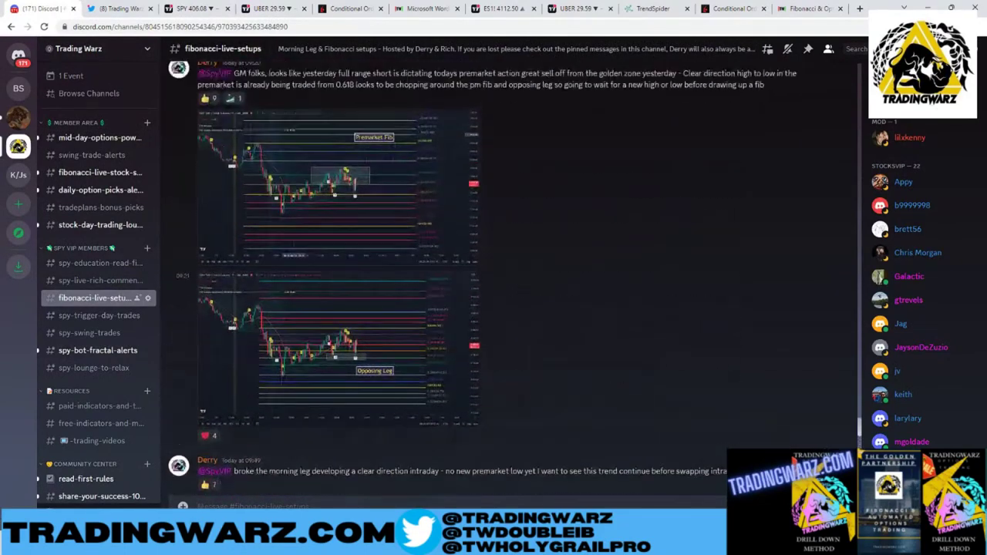
scroll(524, 263, up, 3)
scroll(528, 257, down, 1)
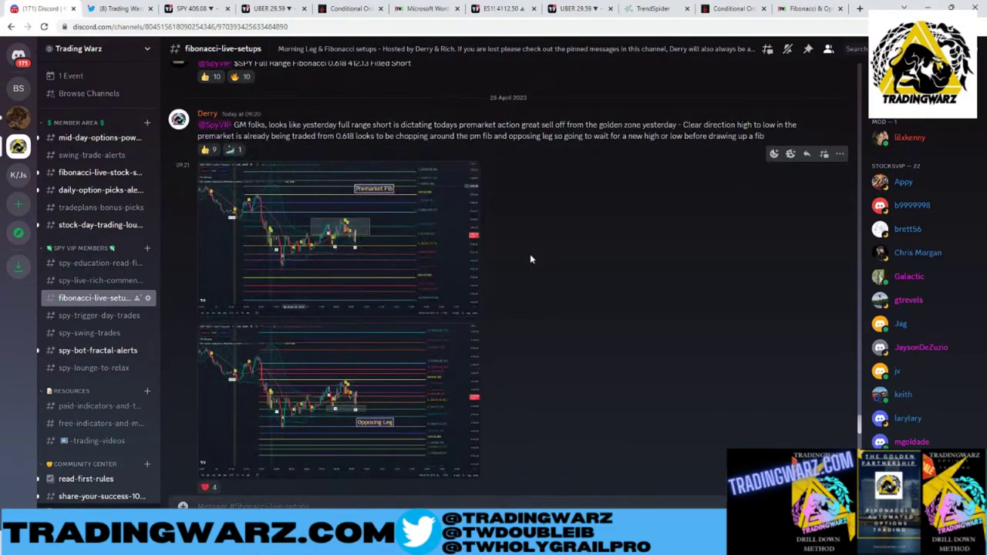
- Read the 25 April full range Fibonacci posts and view the chart image of the updated golden zone short setup
scroll(530, 259, down, 5)
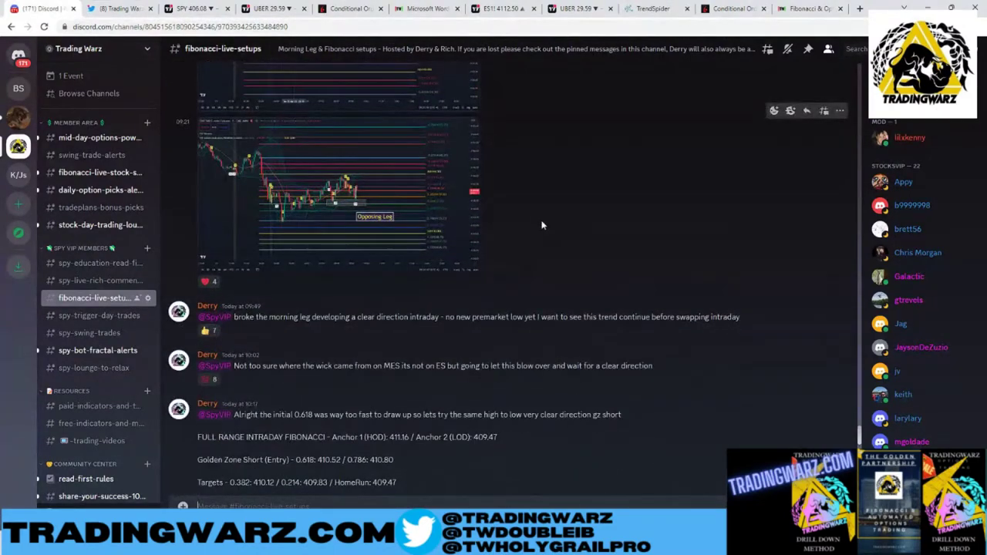
scroll(540, 229, down, 3)
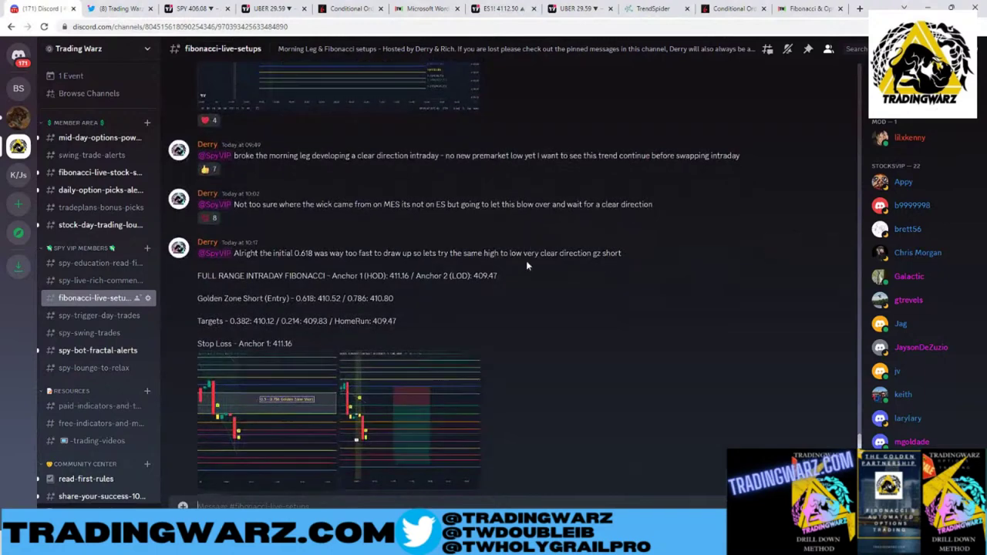
scroll(528, 263, down, 1)
scroll(537, 233, down, 1)
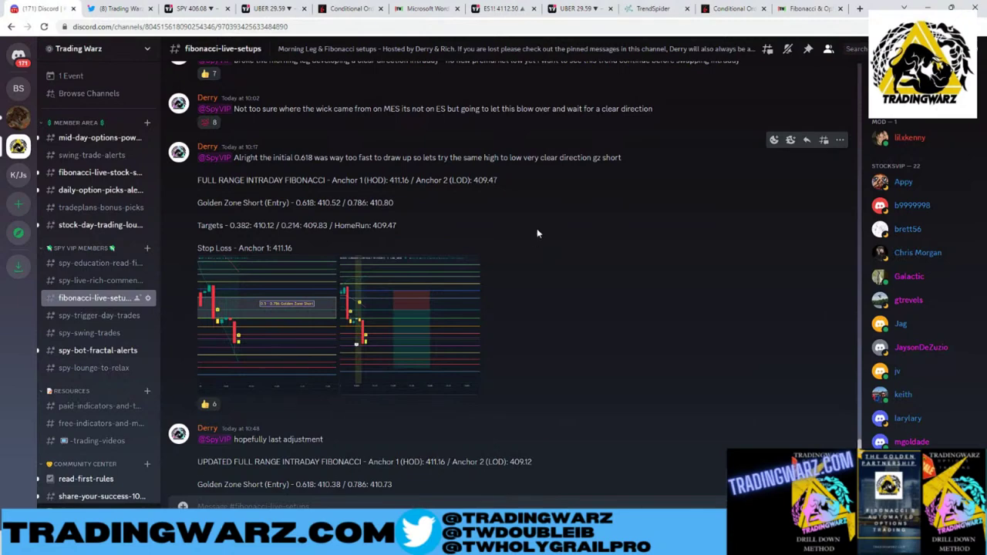
scroll(532, 247, down, 1)
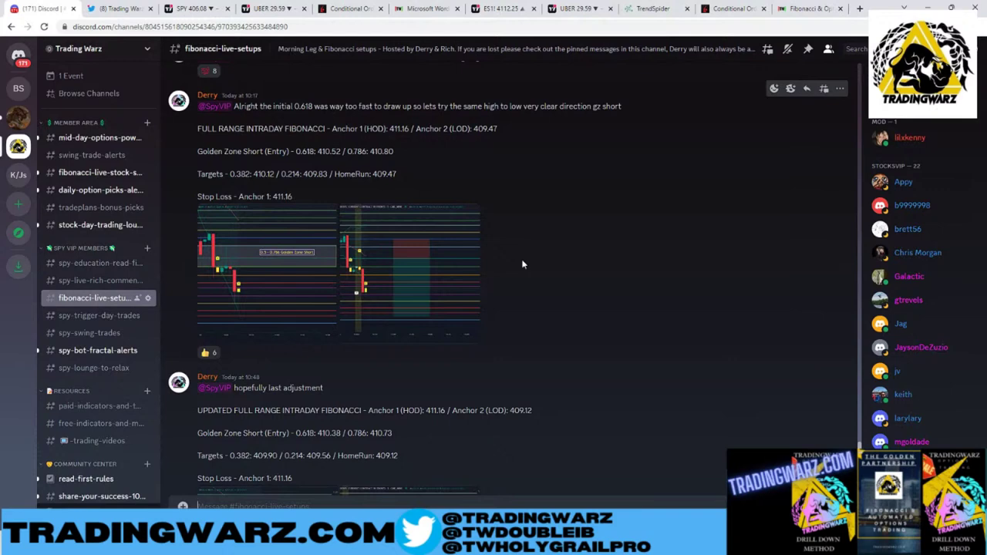
scroll(522, 264, down, 3)
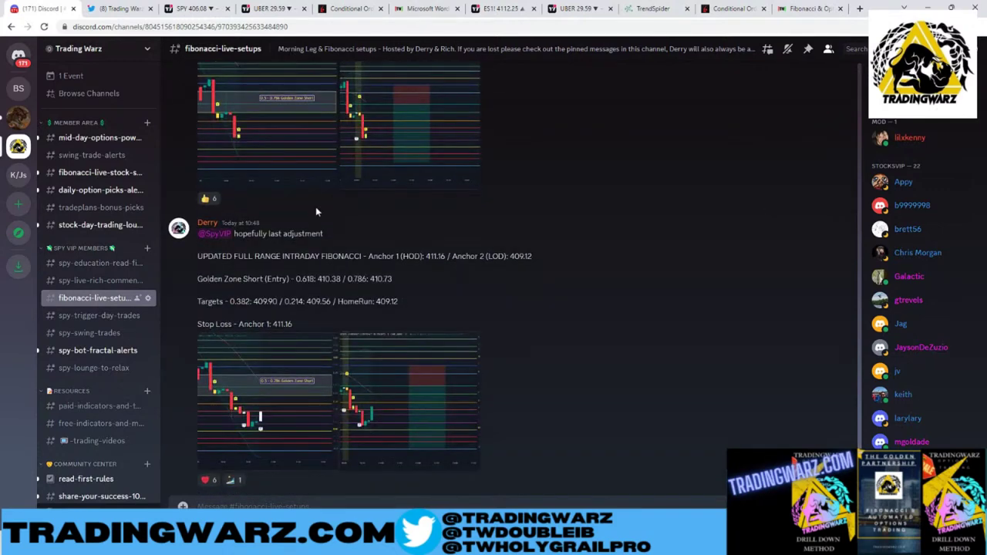
click(316, 297)
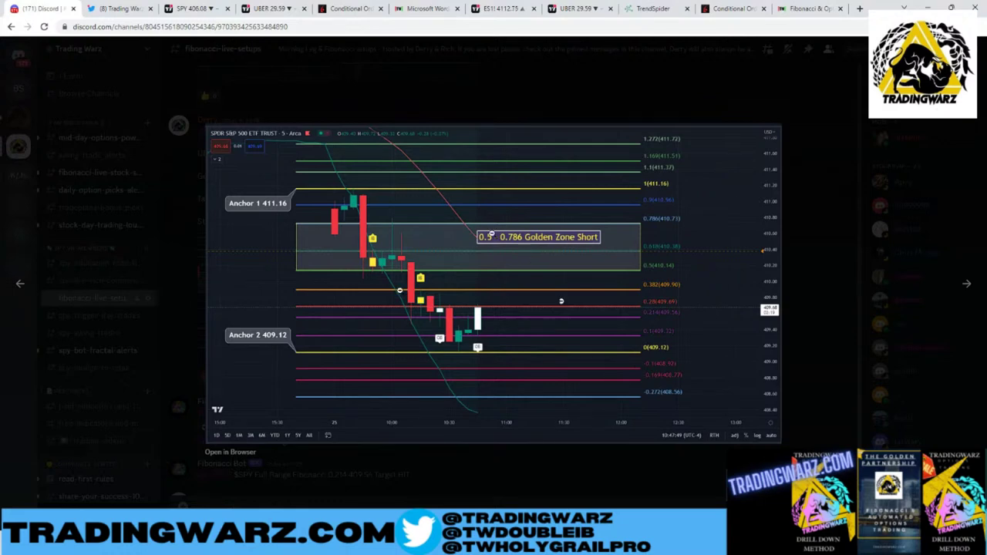
key(Escape)
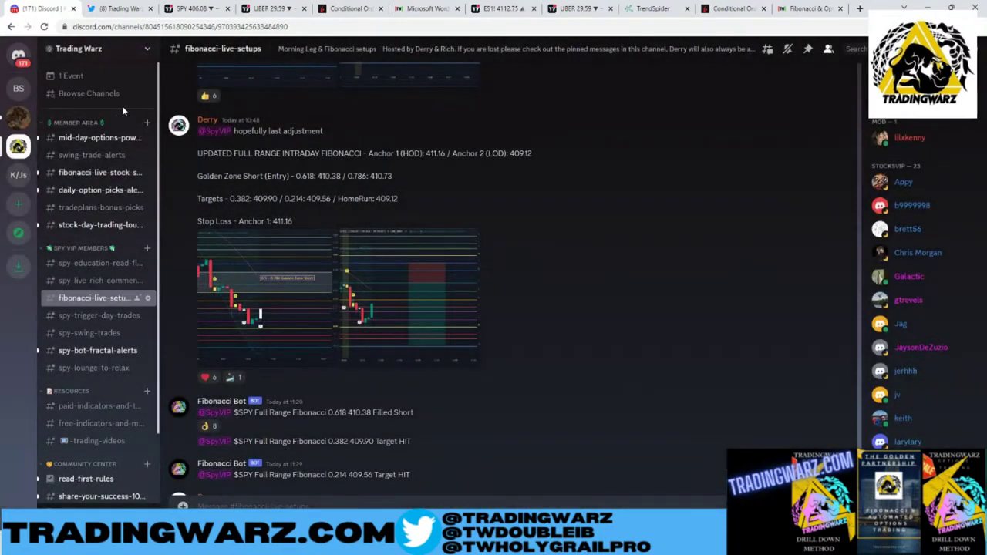
- On the SPY replay chart, draw a Fib Retracement from 411.16 to 410.04 and apply the template showing only levels 1, 0.618 and 0
key(ctrl+3)
scroll(308, 258, up, 2)
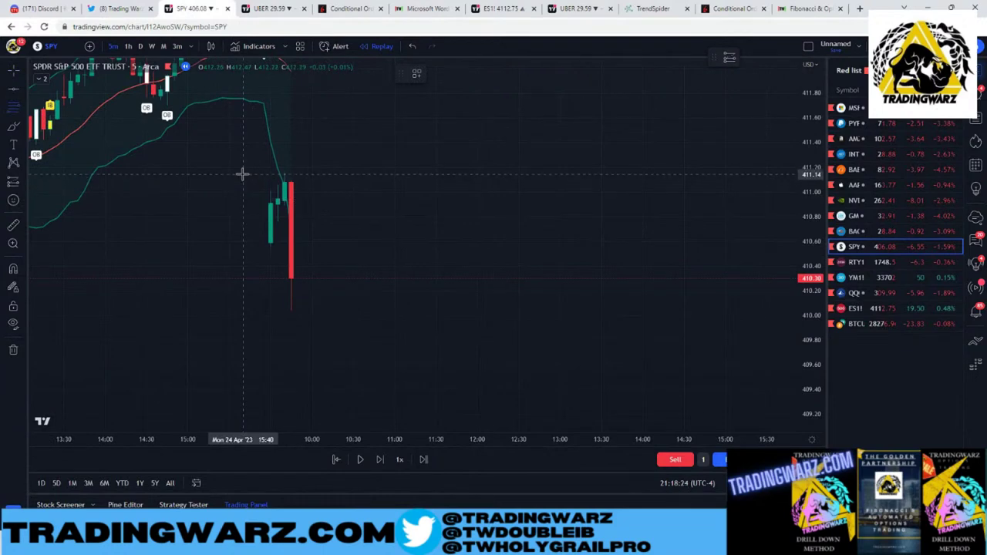
drag(243, 171, 430, 310)
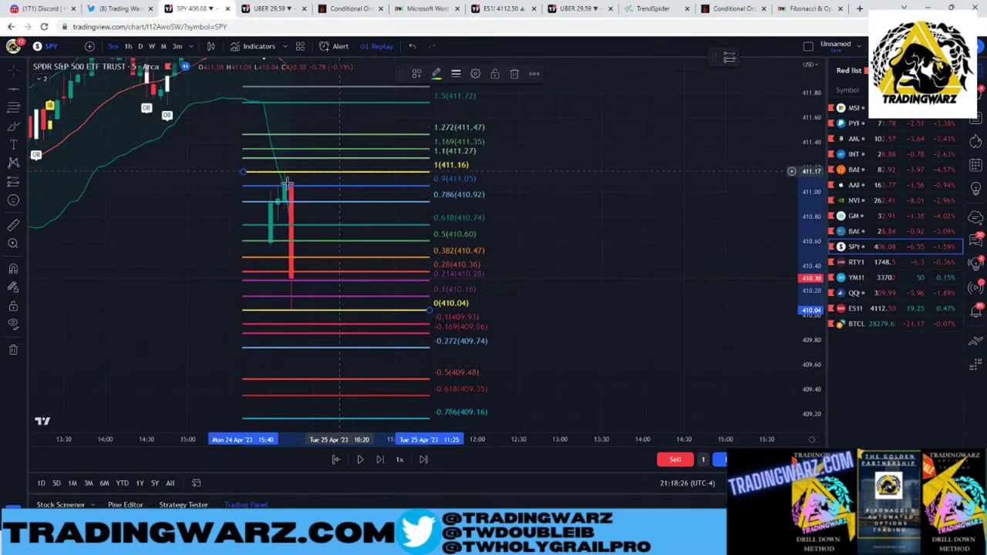
double_click(329, 233)
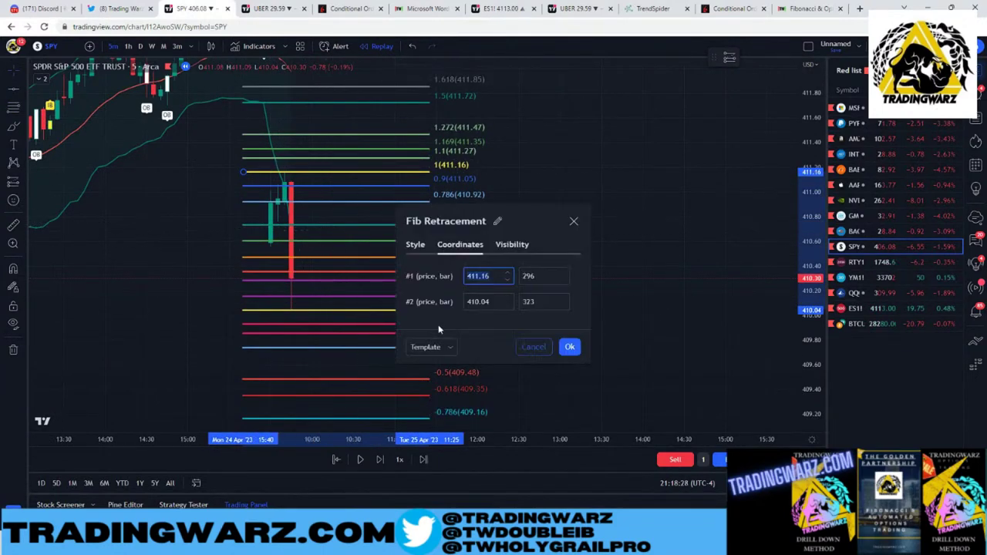
click(429, 347)
click(427, 417)
click(568, 349)
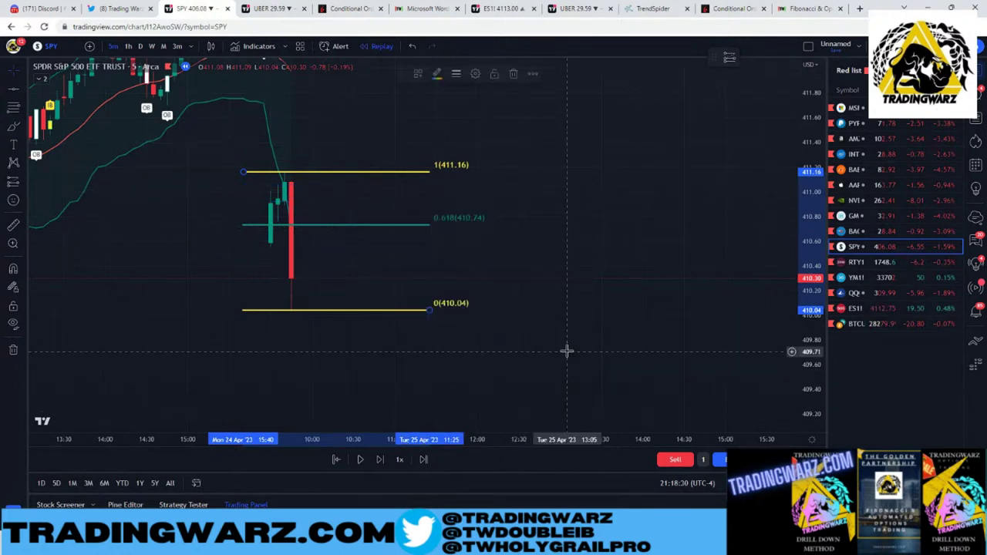
- Advance the SPY bar replay to the 10:25 candle and move the retracement's low anchor down to 409.44
click(380, 459)
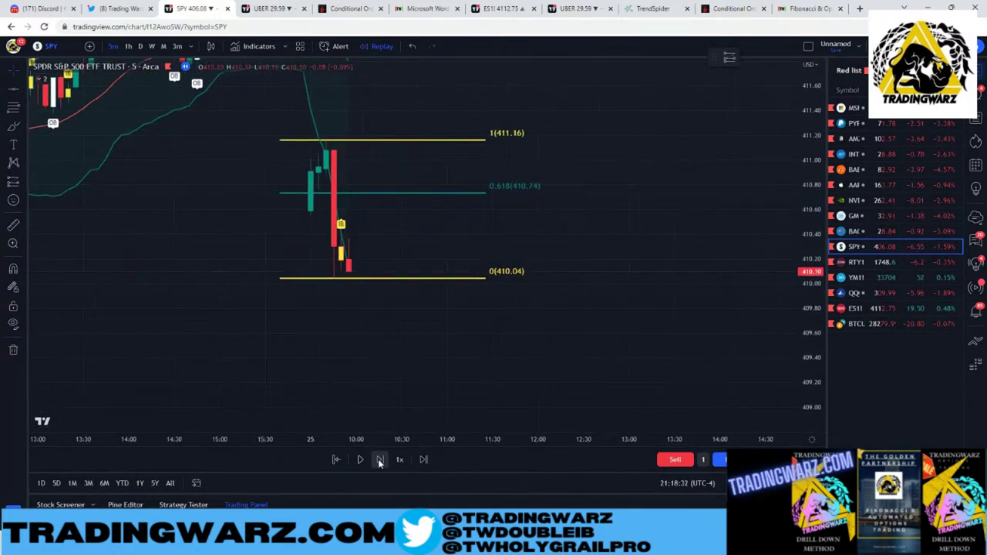
click(381, 459)
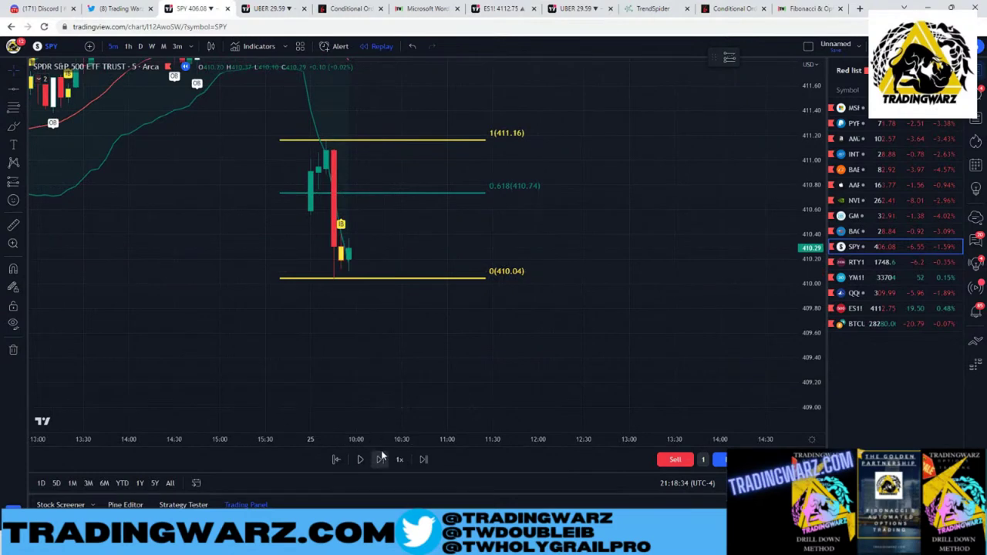
click(380, 460)
click(380, 459)
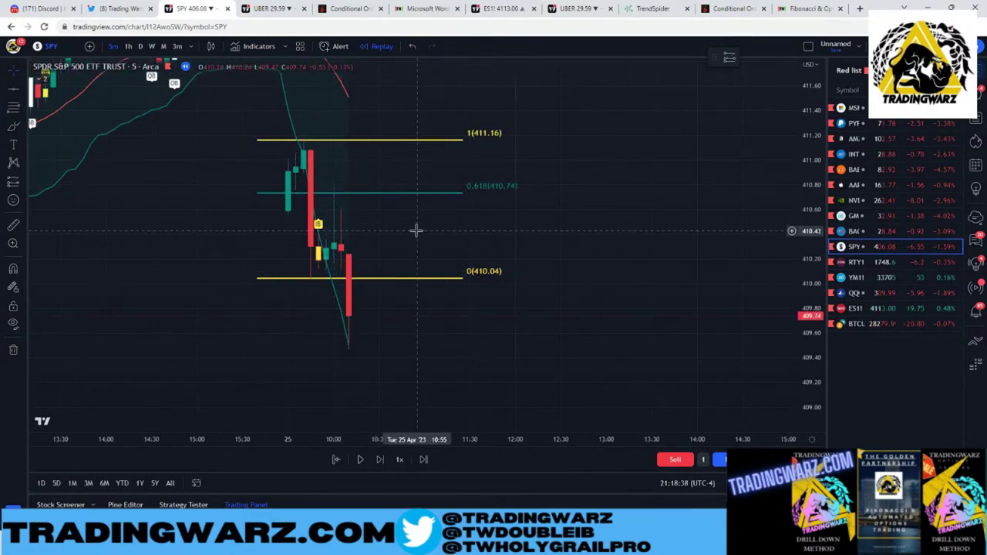
scroll(414, 222, up, 1)
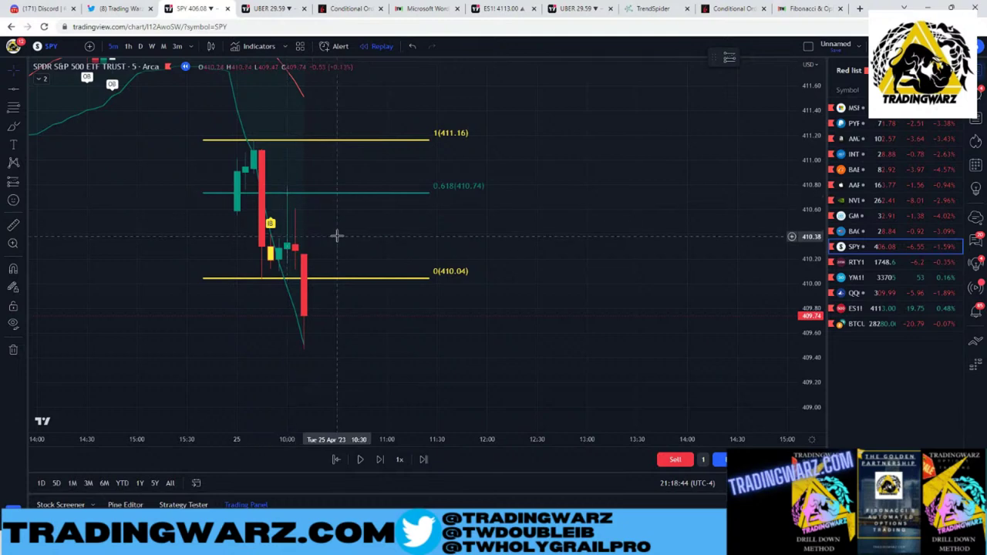
click(380, 459)
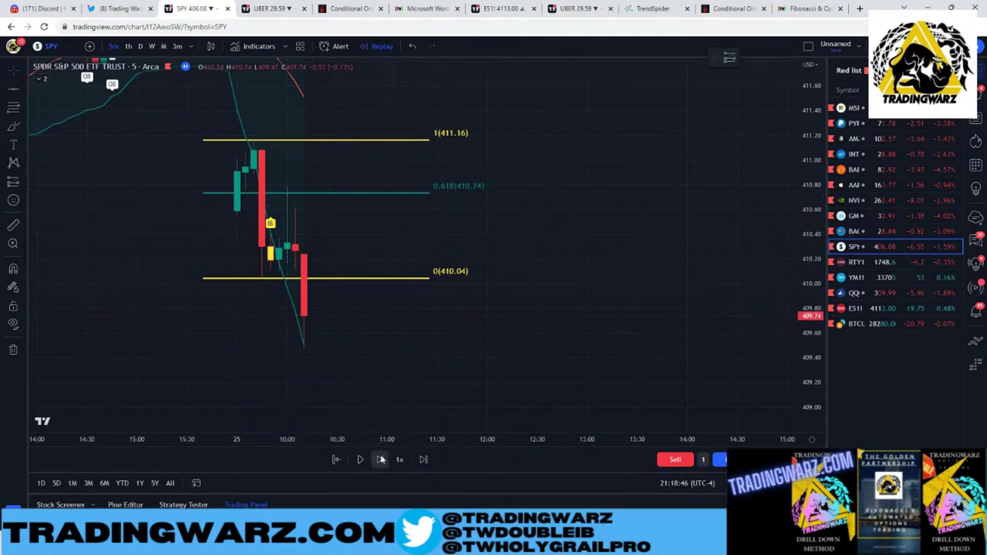
mouse_move(428, 225)
mouse_down()
mouse_move(509, 229)
mouse_move(509, 299)
mouse_up()
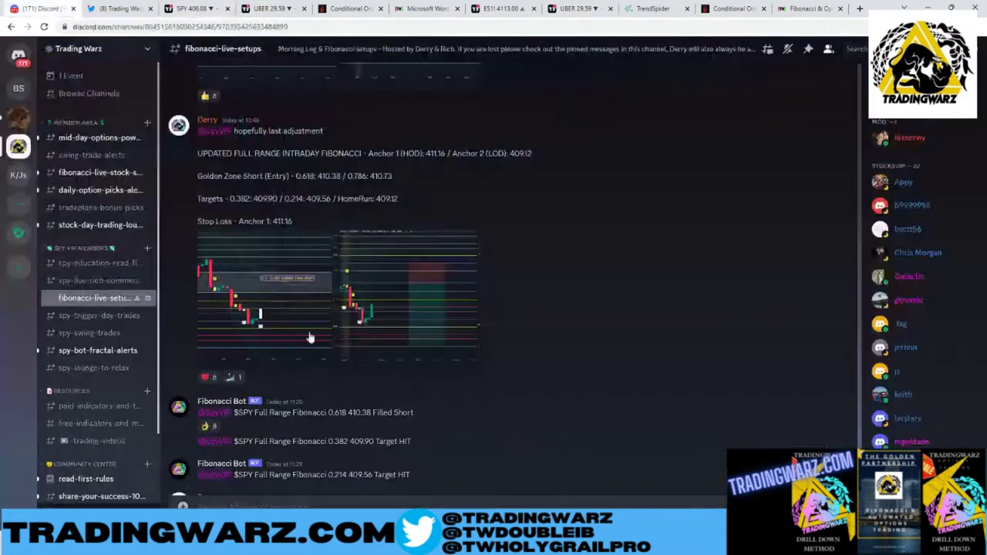
- Check the replayed chart against the Discord image of the updated Fibonacci setup and return to the SPY chart
click(42, 8)
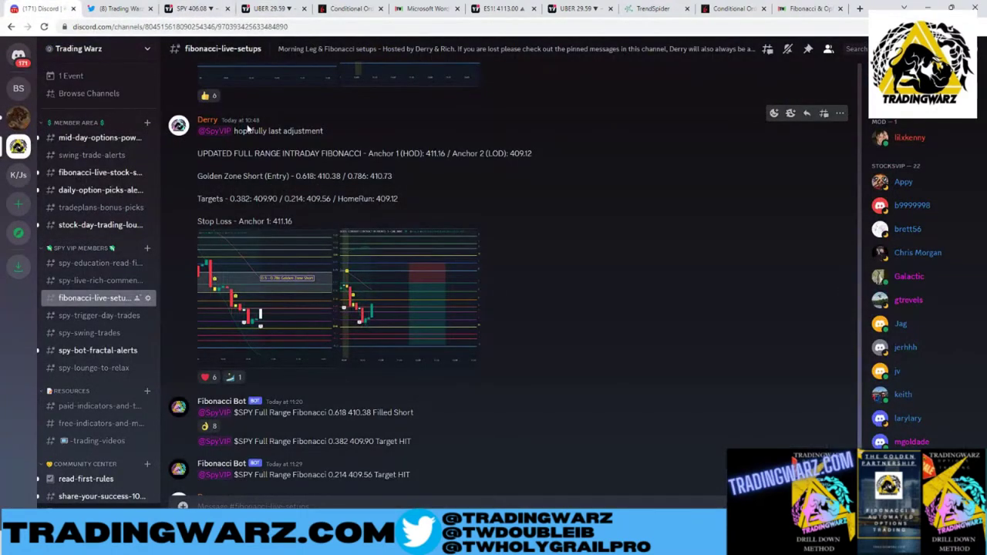
click(293, 291)
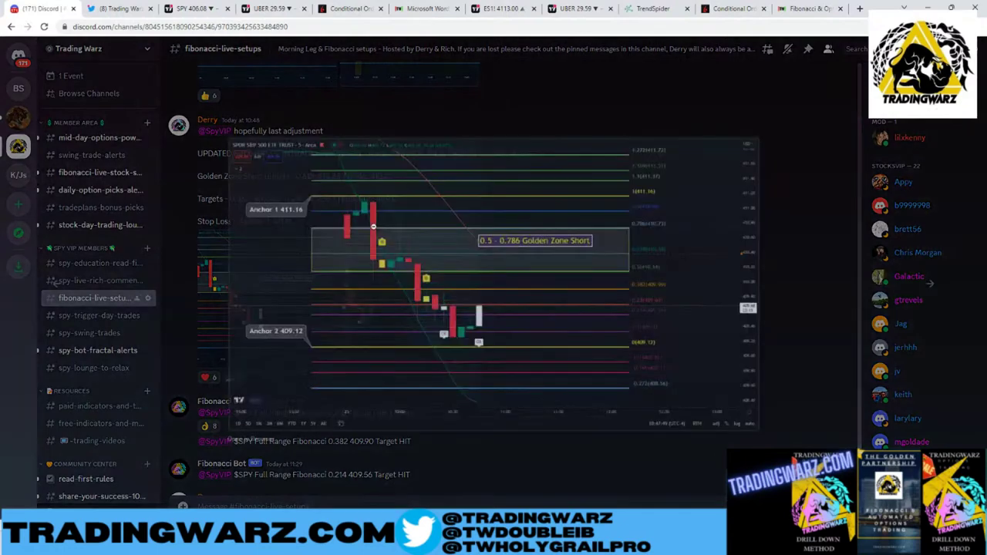
click(377, 90)
click(193, 9)
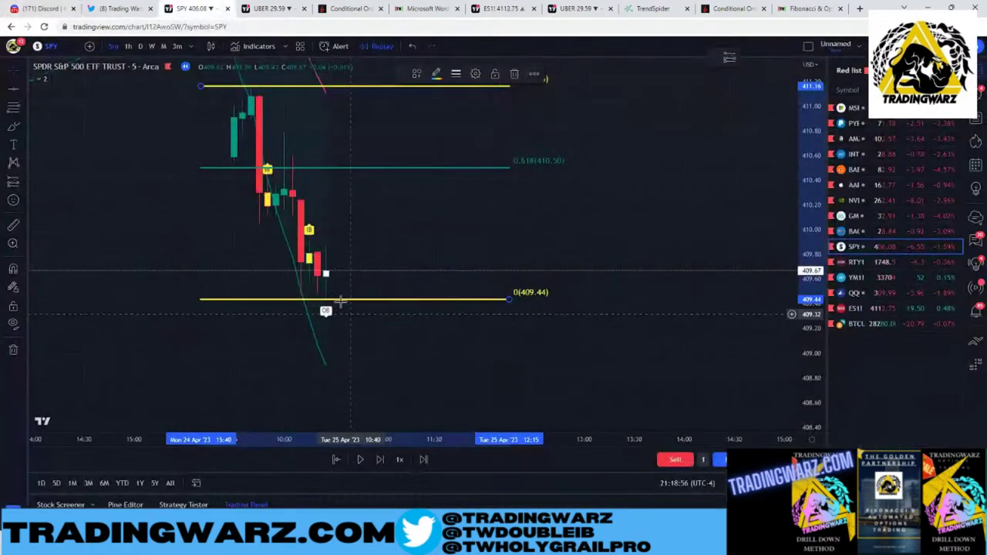
- Advance the SPY bar replay to the 10:45 candle and lower the retracement's low anchor to 409.12
click(379, 459)
click(380, 459)
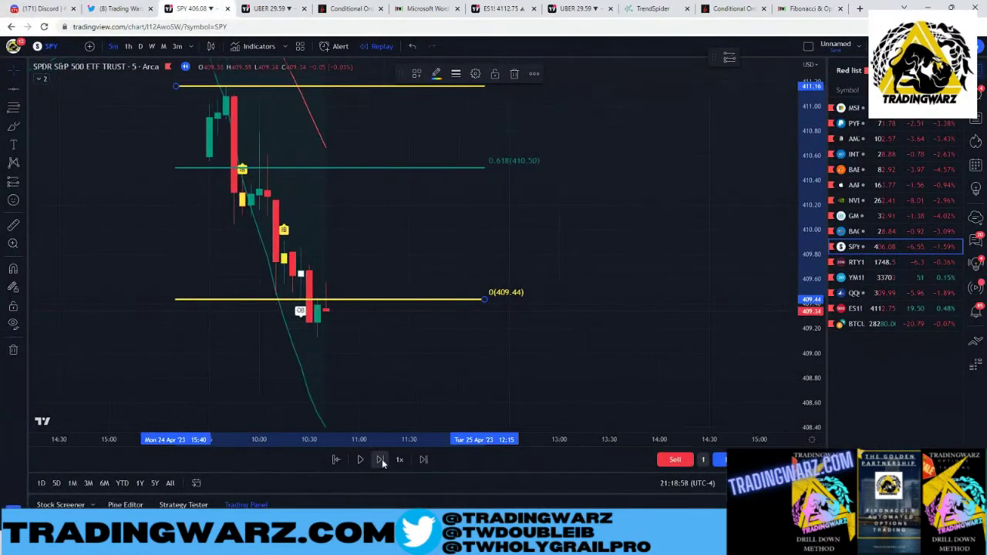
click(379, 459)
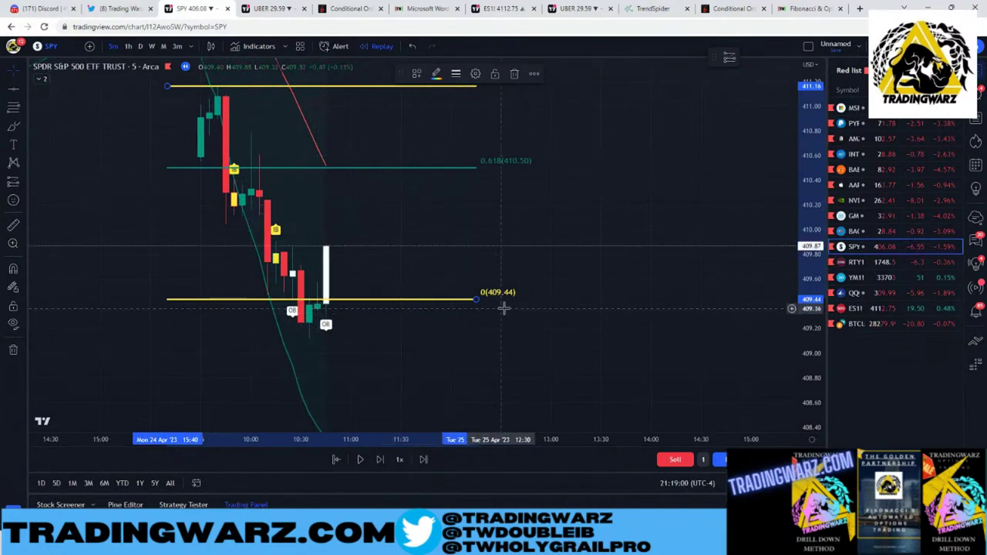
drag(480, 303, 504, 341)
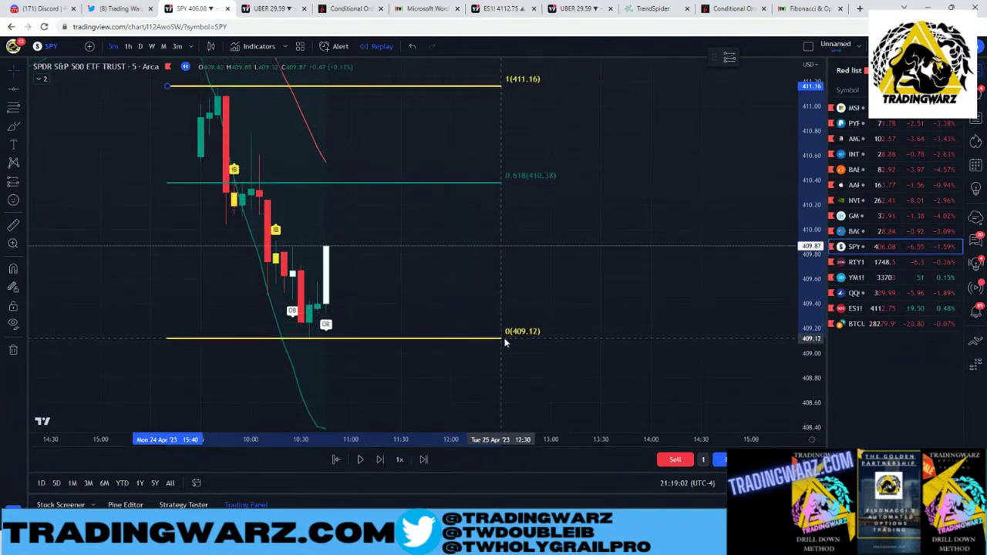
- Compare the adjusted anchors with Anchor 1 and Anchor 2 in the Discord chart image, and return to the SPY chart
click(39, 8)
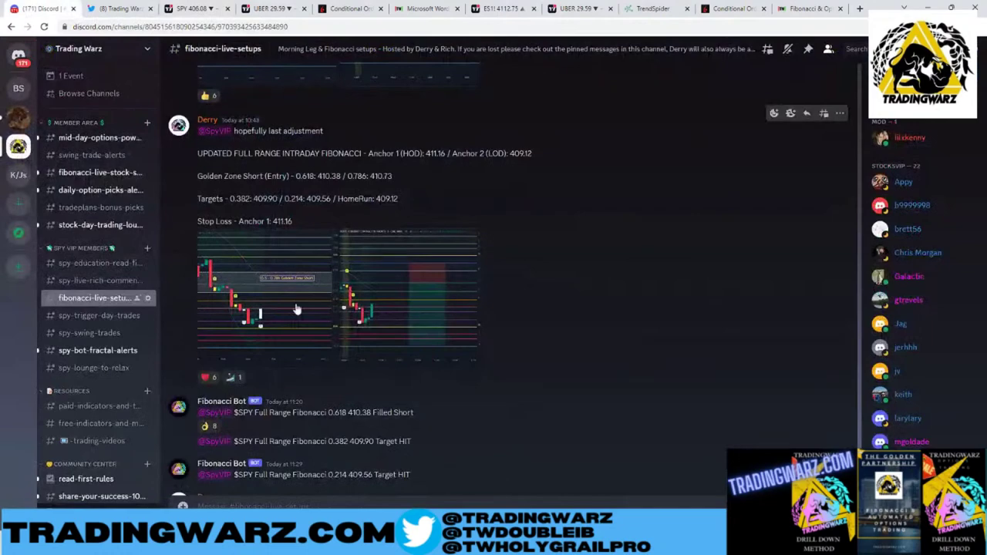
click(308, 278)
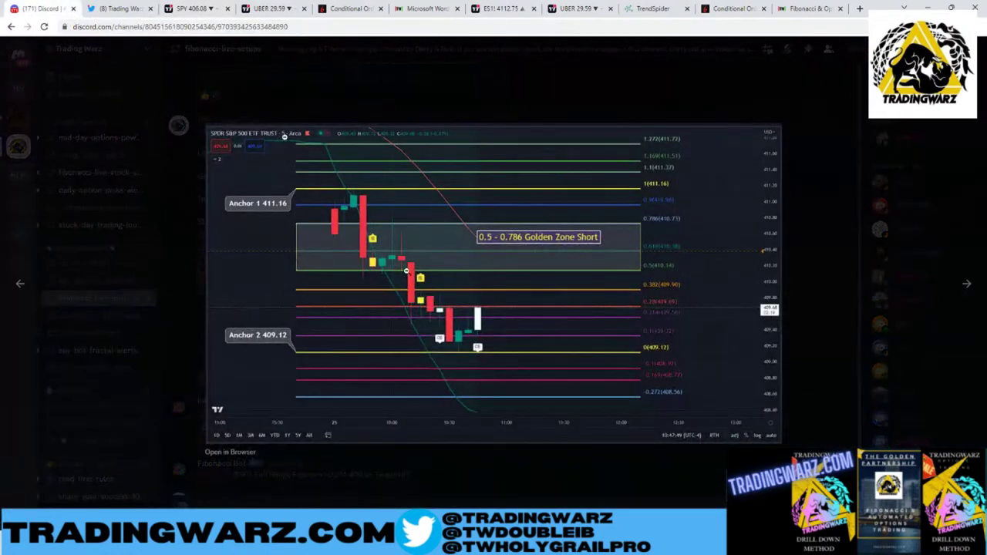
key(Escape)
click(189, 9)
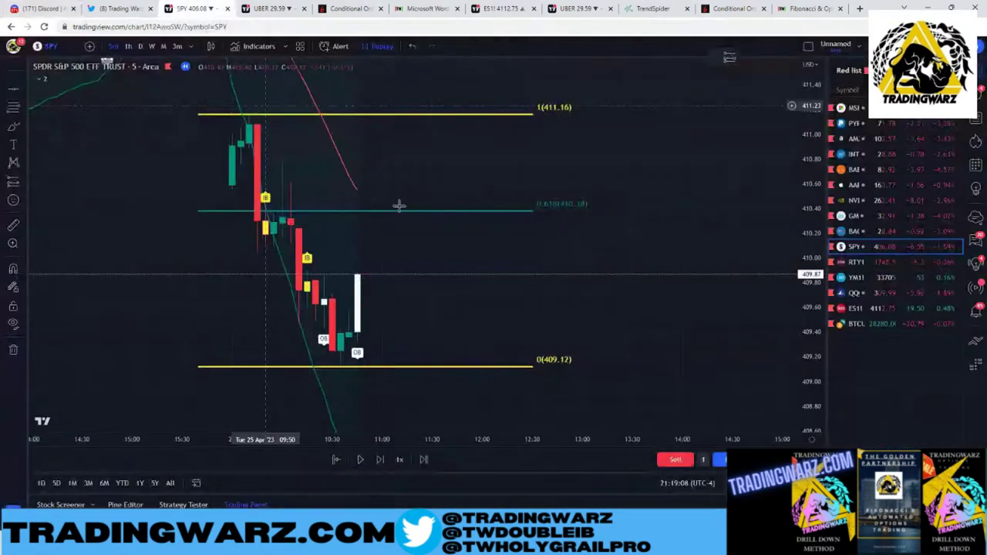
- Draw one arrow pointing at the 0.618 level and another following the decline from the 411.16 high to the 409.12 low
click(25, 89)
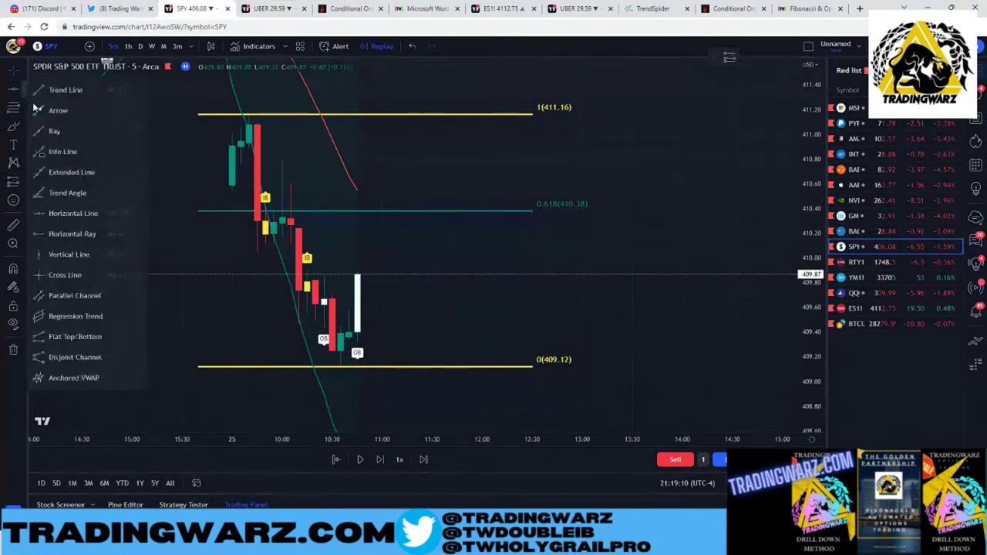
click(46, 110)
drag(506, 146, 408, 200)
drag(481, 286, 484, 256)
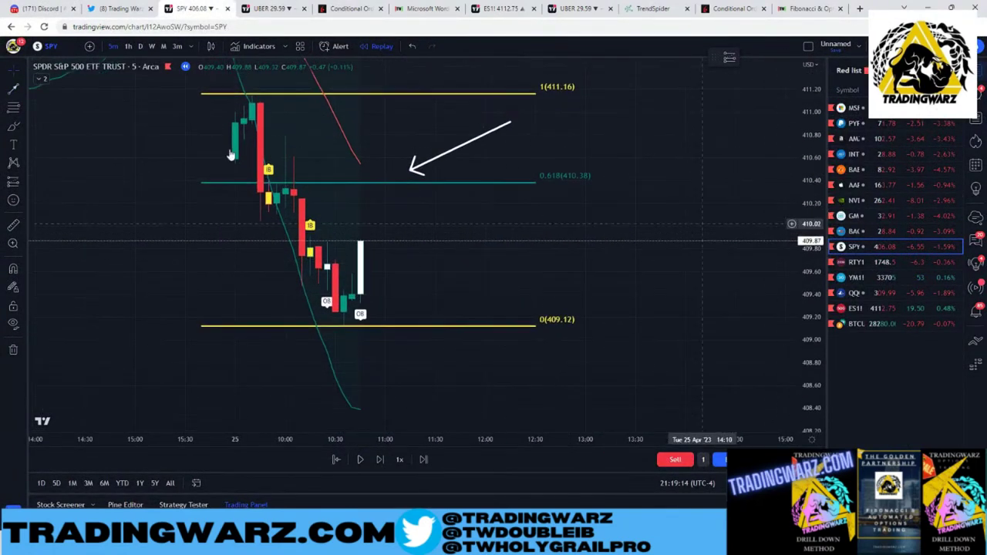
mouse_move(244, 94)
mouse_down()
mouse_move(394, 355)
mouse_move(331, 324)
mouse_up()
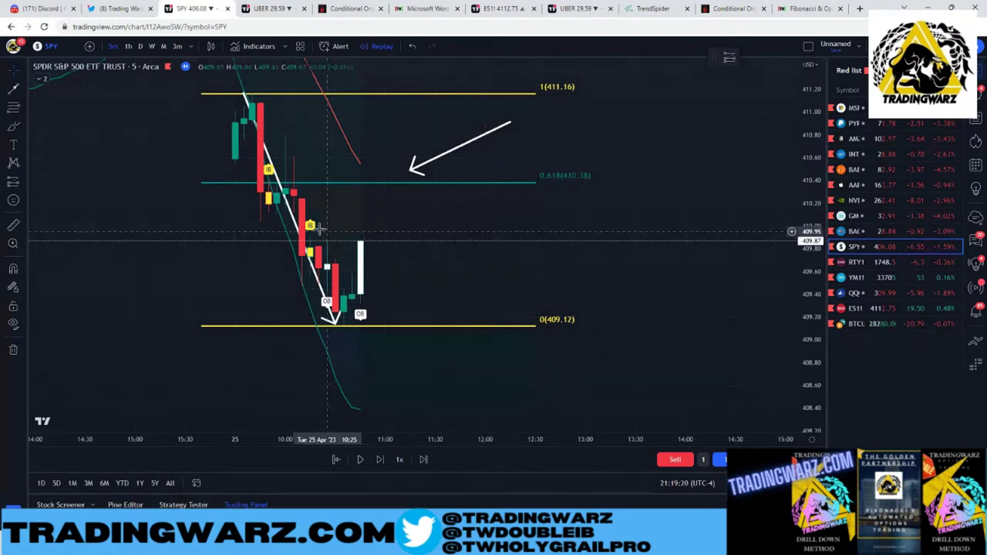
- Delete the arrow along the SPY decline and draw a rectangle around the first large red candle and its yellow inside bar
click(293, 224)
key(Delete)
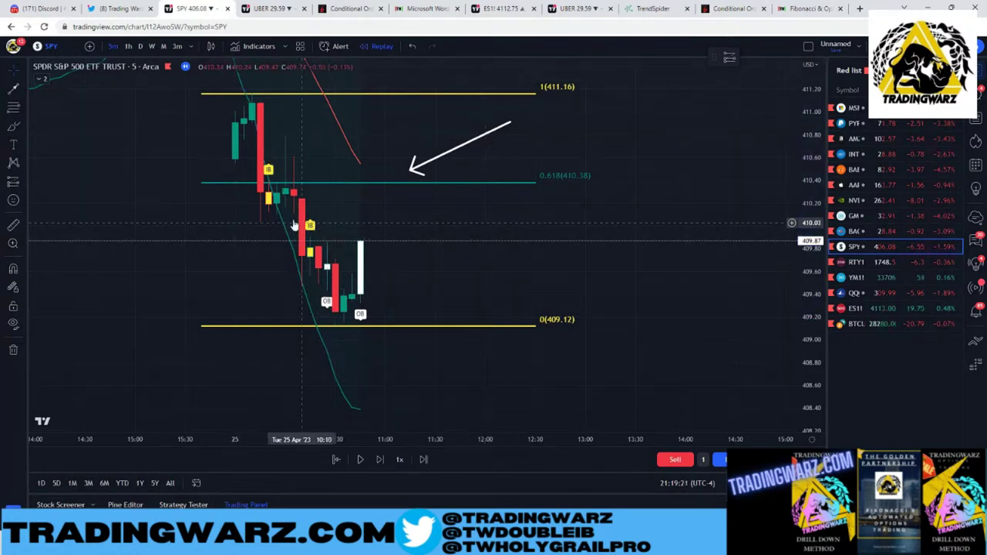
click(20, 125)
click(61, 165)
drag(260, 101, 269, 217)
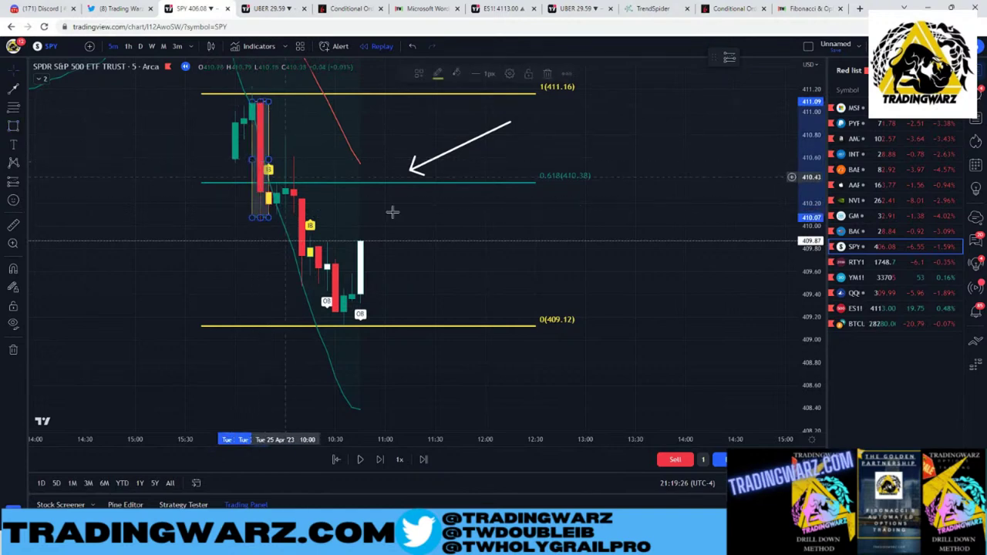
click(432, 227)
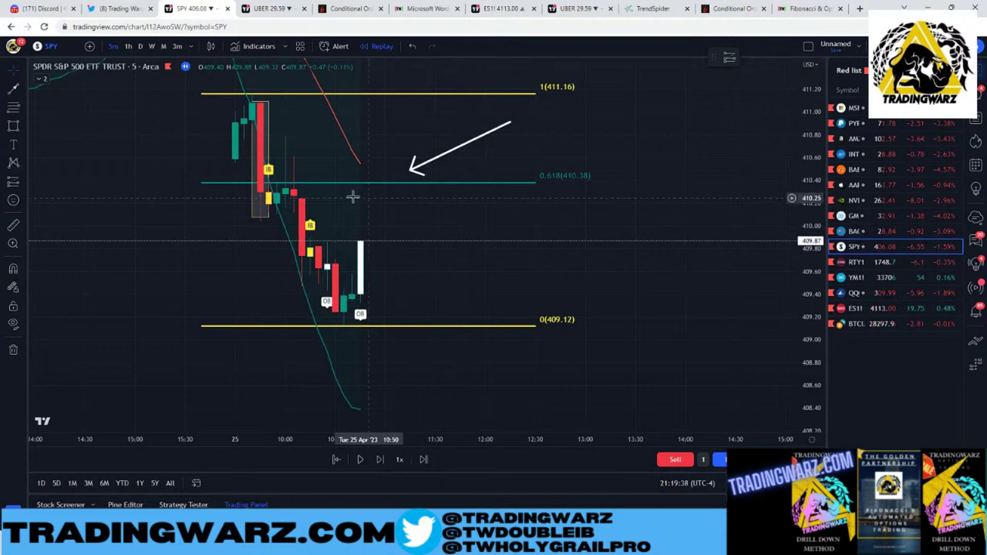
- Read the Fibonacci Bot's 0.618 filled short alert below the setup images in Discord and return to the SPY chart
click(43, 9)
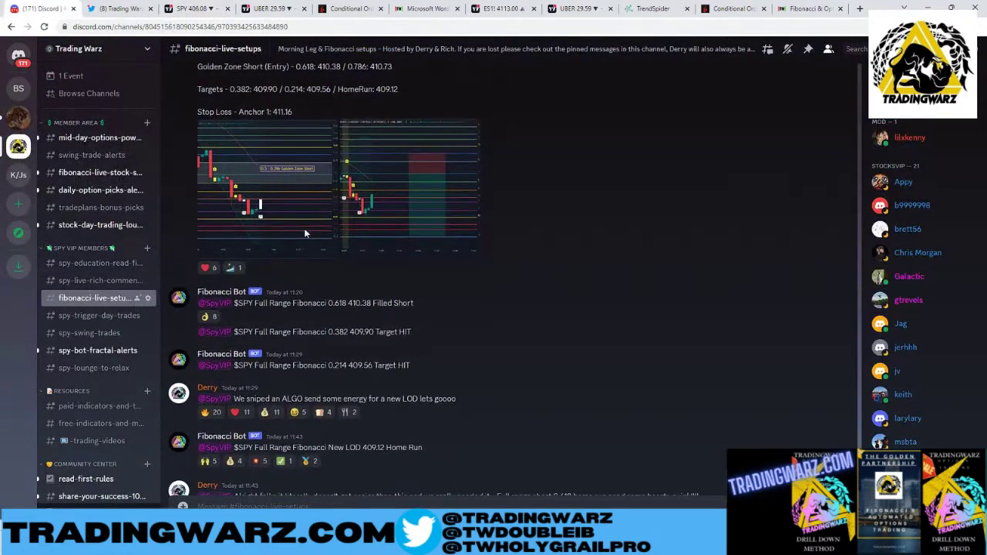
scroll(304, 228, down, 2)
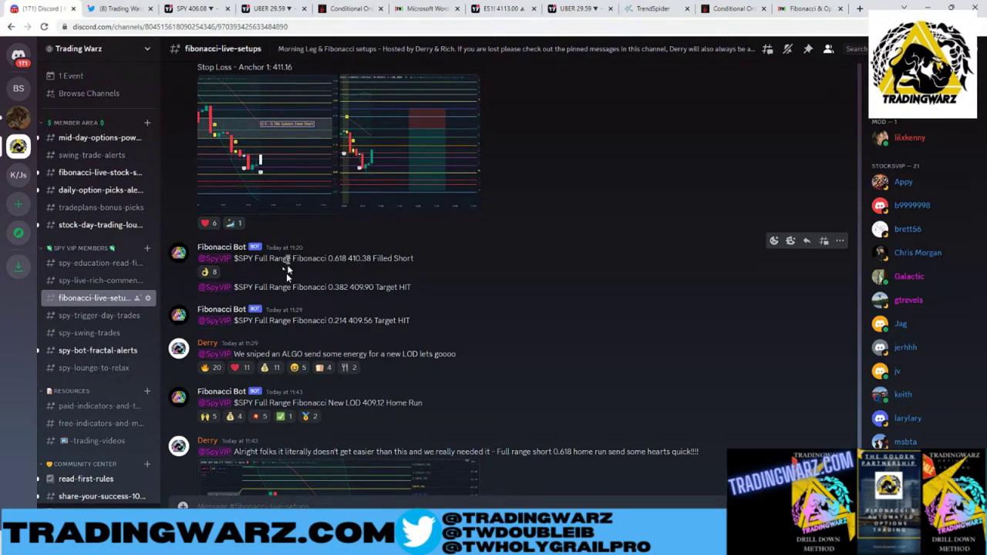
click(197, 9)
- Advance the SPY bar replay candle by candle to the 11:20 candle at the 0.618 retracement level
click(378, 462)
click(378, 461)
click(378, 461)
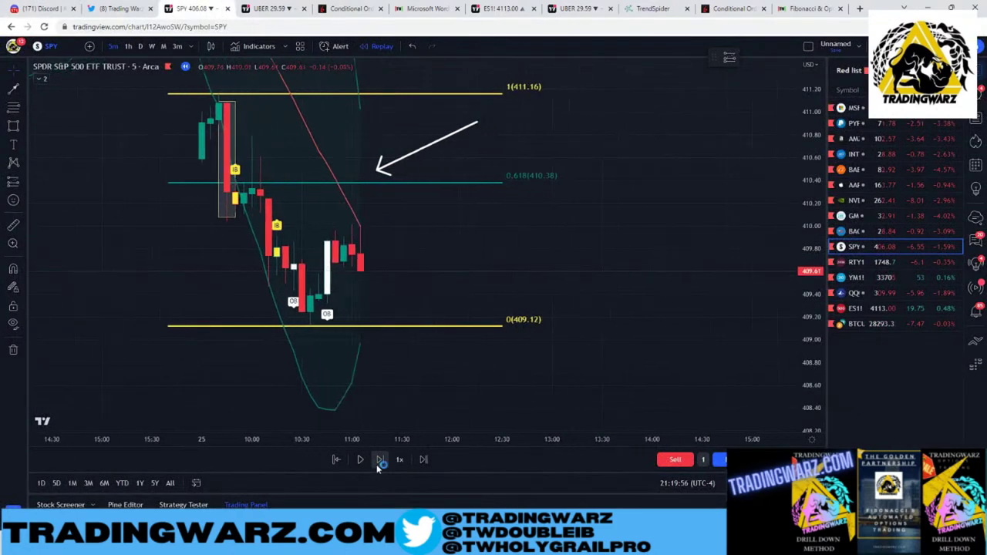
click(378, 462)
click(378, 461)
click(378, 461)
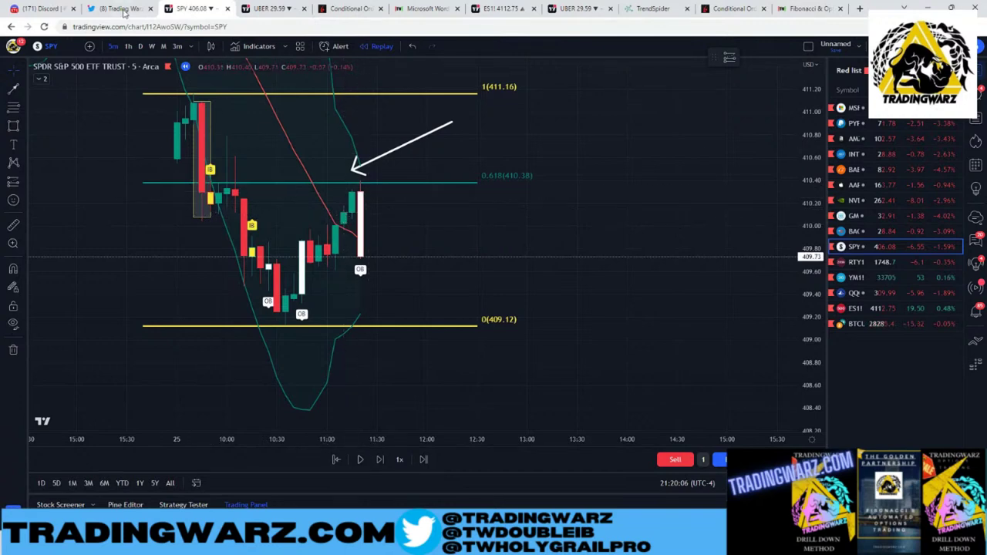
- Review the Fibonacci Bot's 0.382, 0.214 and home run target alerts in Discord and return to the SPY chart
key(ctrl+1)
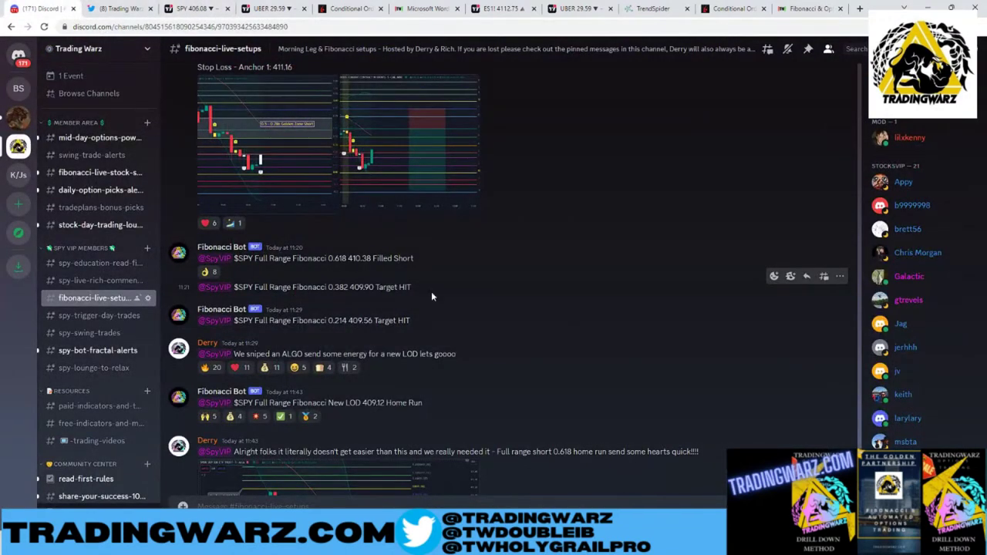
scroll(287, 294, down, 1)
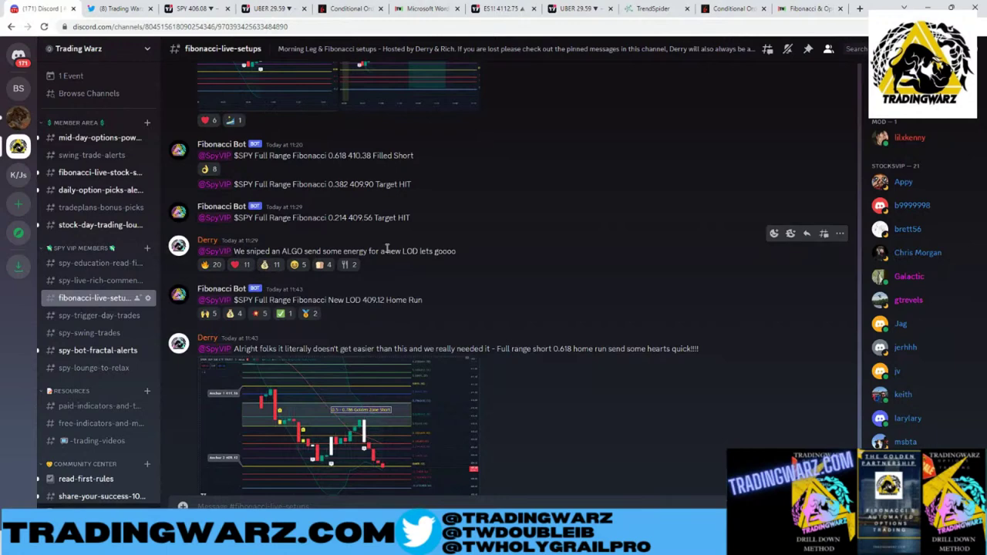
click(207, 7)
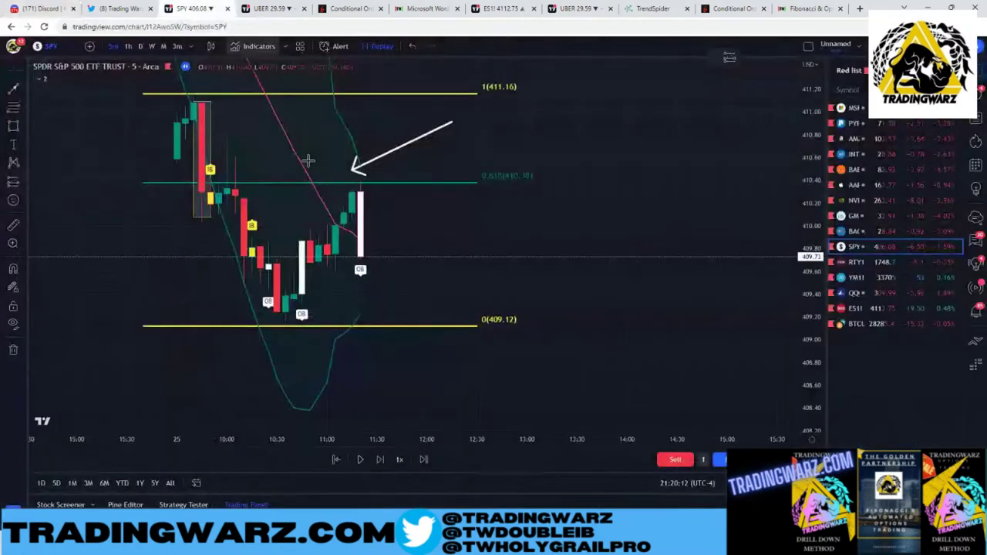
- Advance the SPY replay to the 11:40 candle near the 0 level and jump forward to the latest bar
click(381, 459)
click(381, 459)
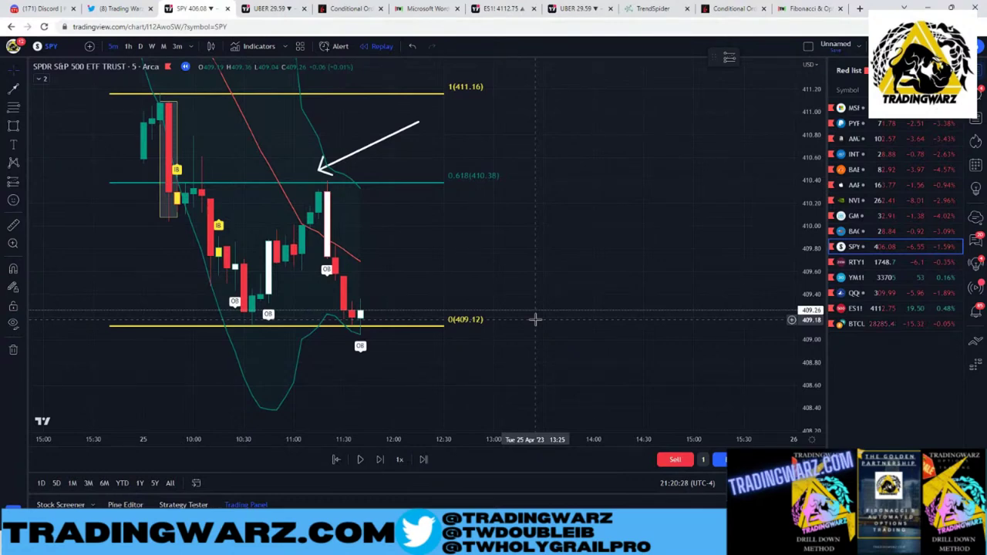
click(424, 459)
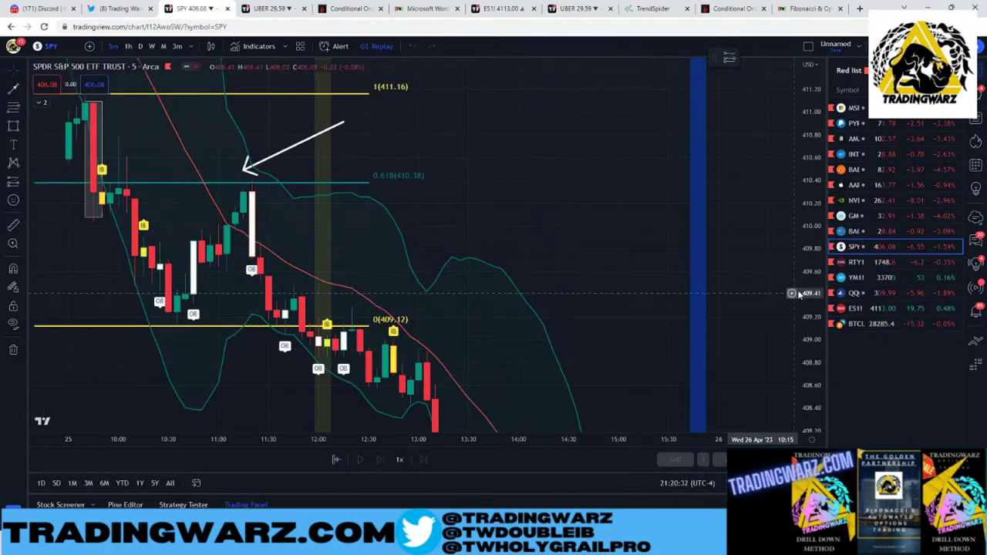
click(756, 347)
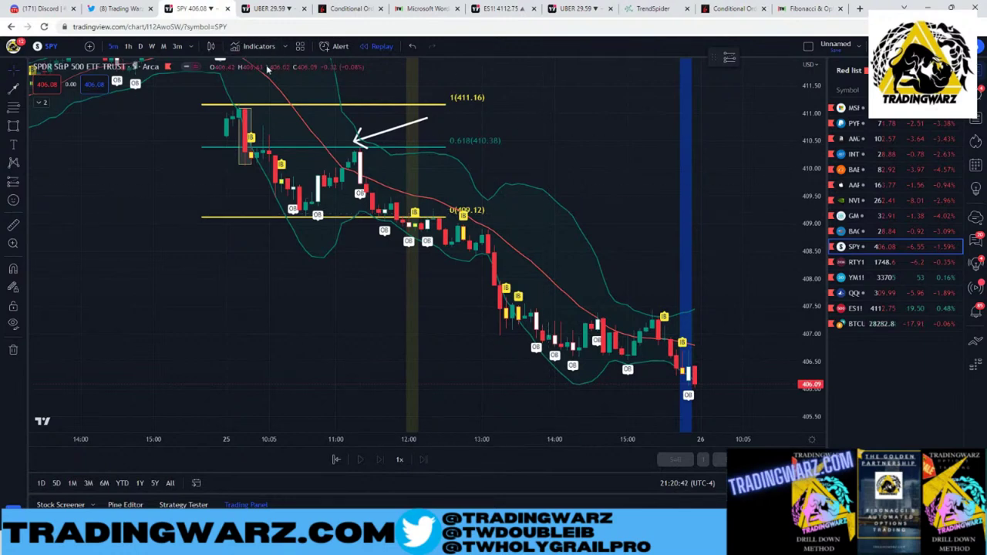
- Review the closing 0.618 home run post in Discord and the Exclusive Sale & Perks section of the lesson PDF, returning to SPY
click(40, 8)
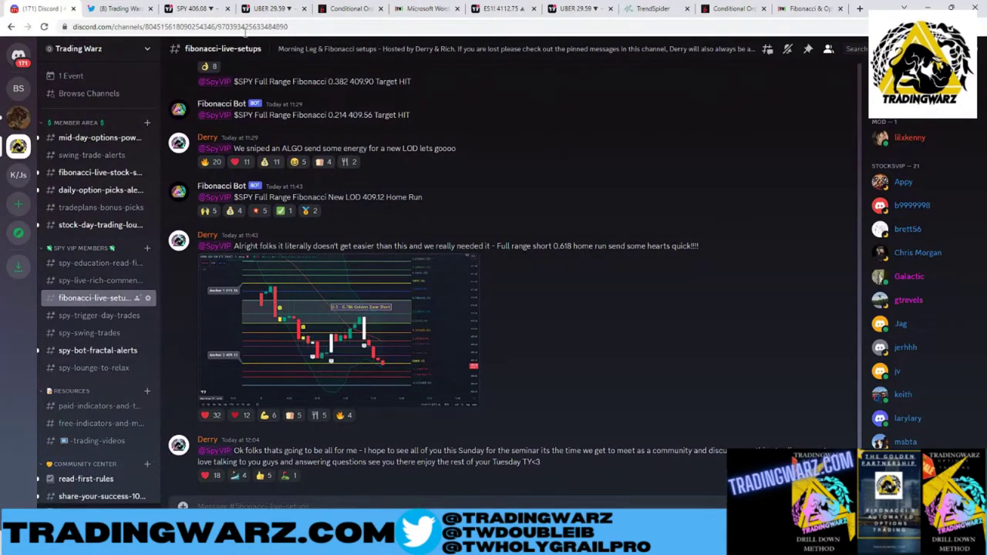
click(197, 9)
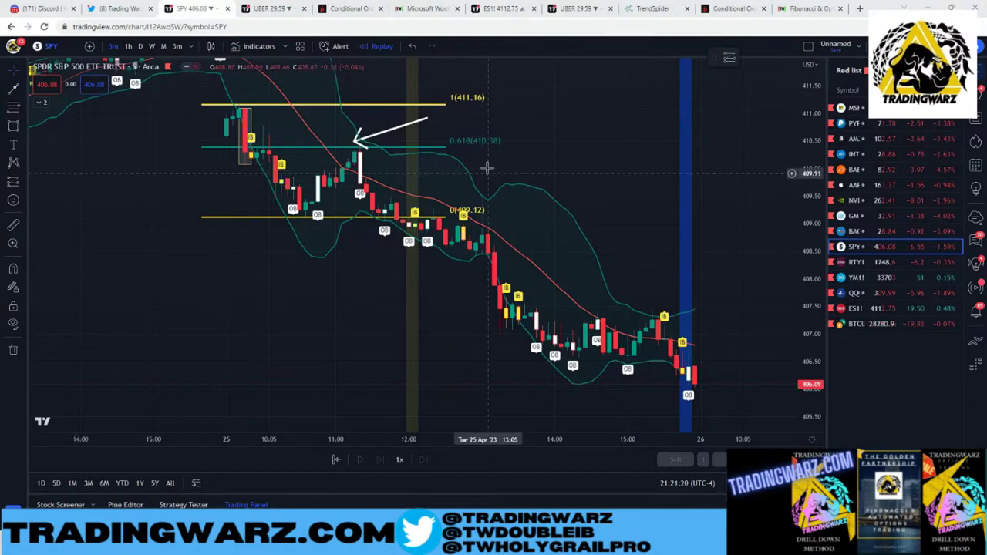
click(424, 9)
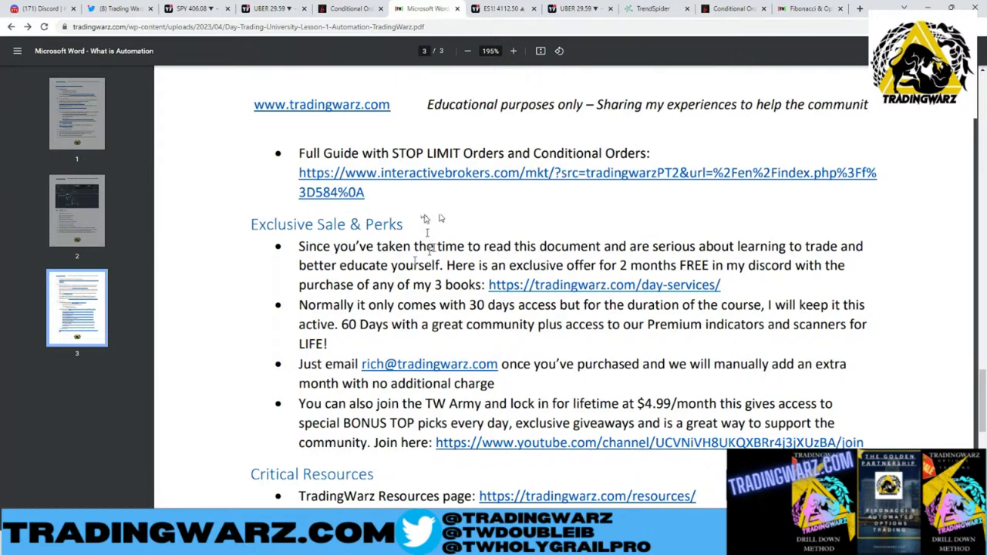
scroll(571, 341, down, 2)
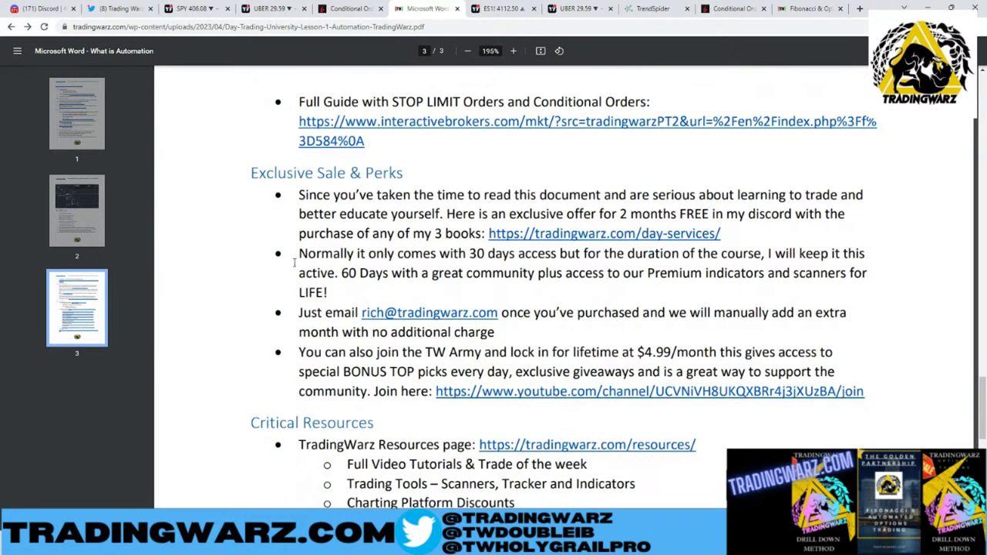
click(196, 8)
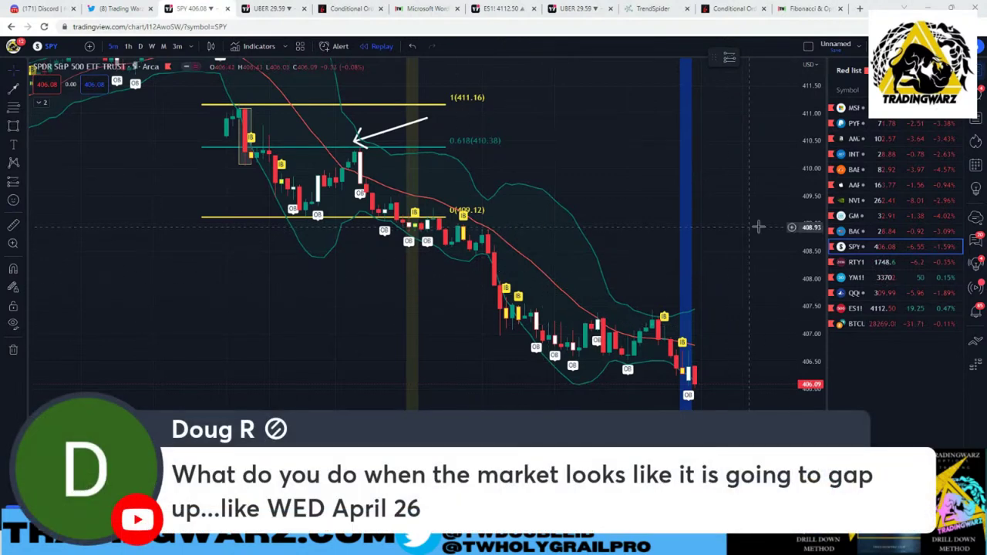
- Switch to the UBER chart and remove the short position drawing and the yellow 30.23 line
drag(805, 220, 803, 278)
click(263, 7)
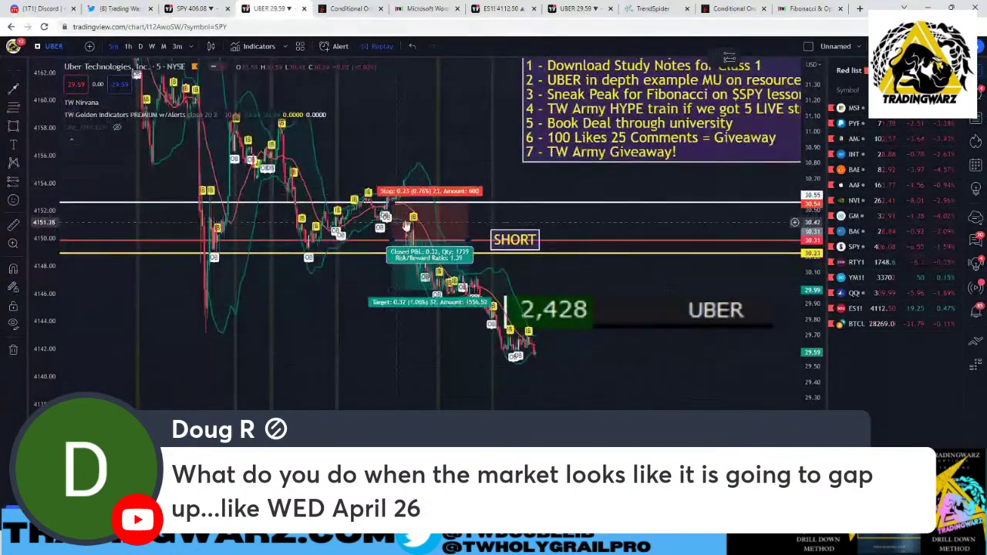
click(407, 225)
key(Delete)
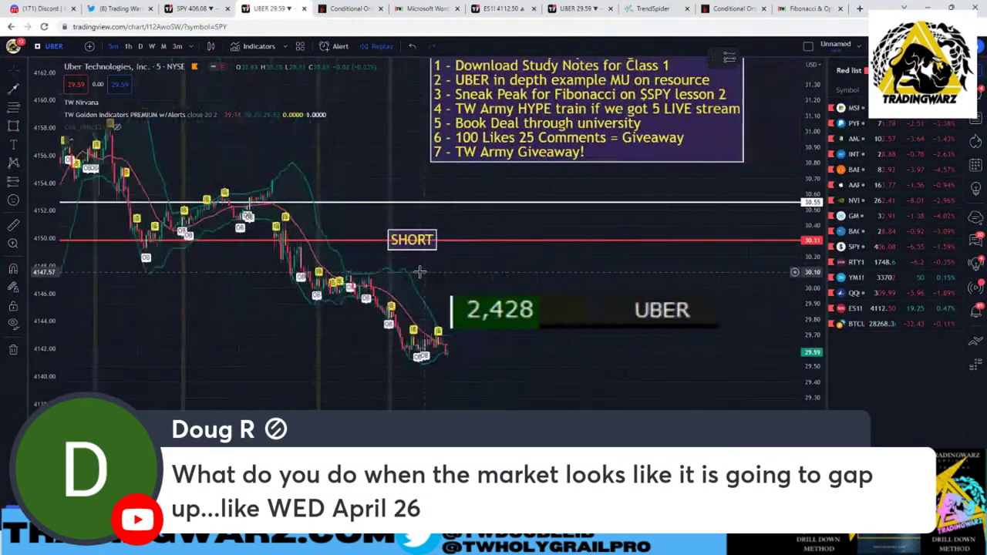
- Draw a rectangle from about 30.13 to 29.80 below UBER's 25 April open, with an arrow rising from it past the red line
mouse_move(247, 269)
mouse_down()
mouse_move(305, 233)
mouse_move(347, 283)
mouse_up()
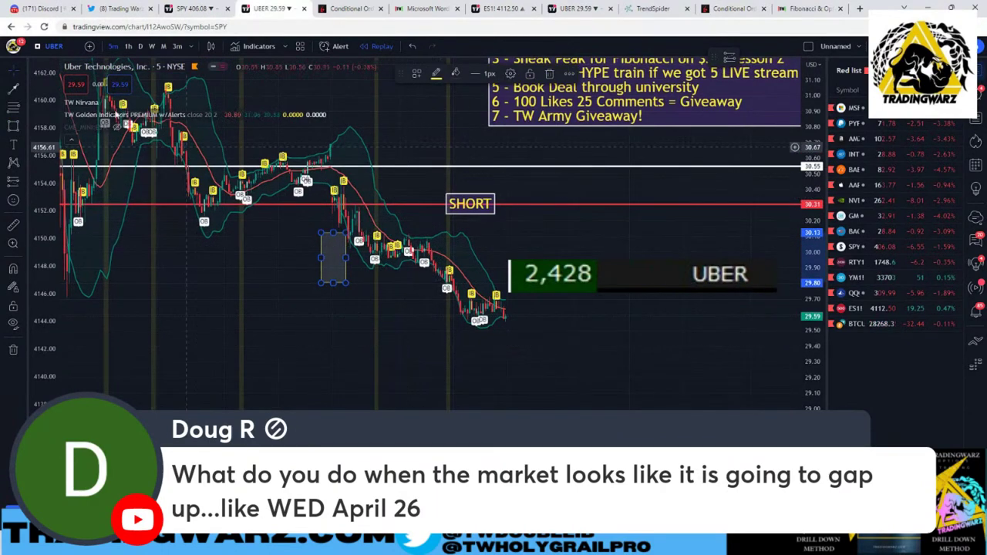
click(13, 87)
drag(328, 232, 348, 198)
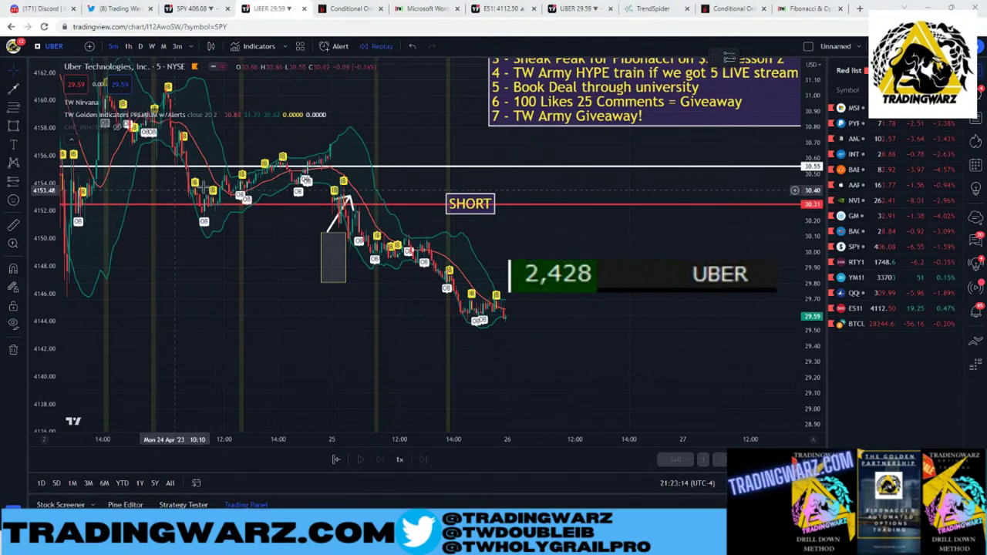
- Switch to Twitter, search for the Trading Warz Fibonacci trader's account and open that profile
click(192, 8)
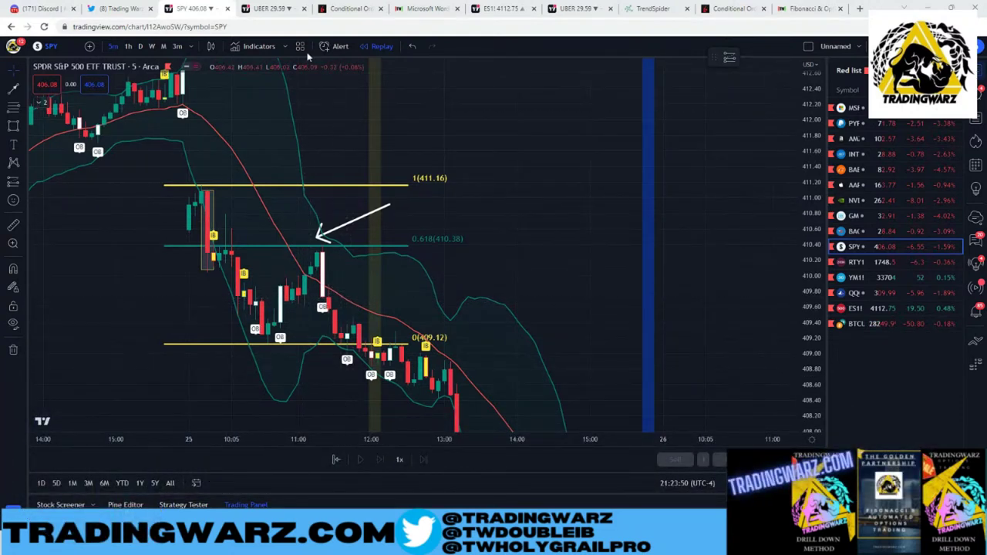
click(120, 8)
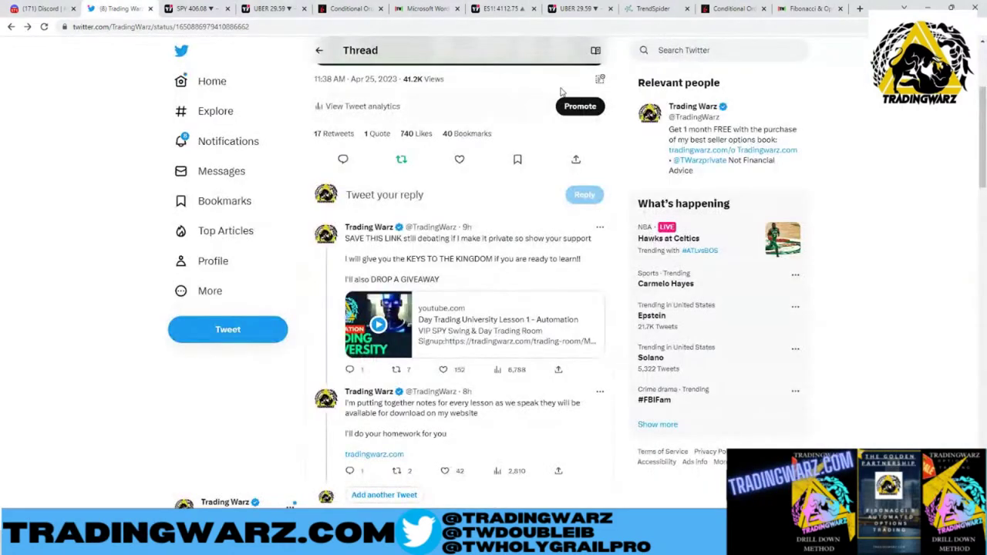
click(675, 49)
text(tw)
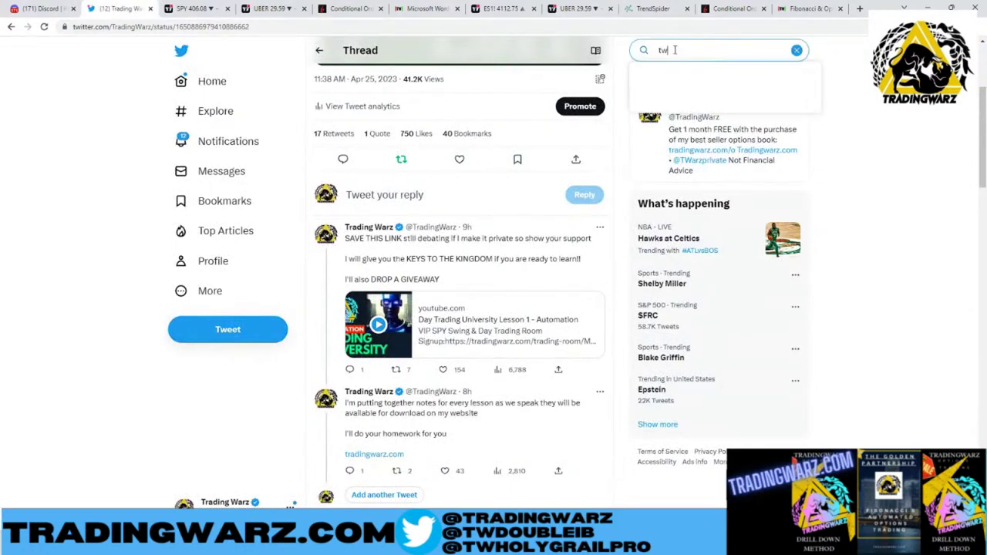
text(derry)
click(694, 104)
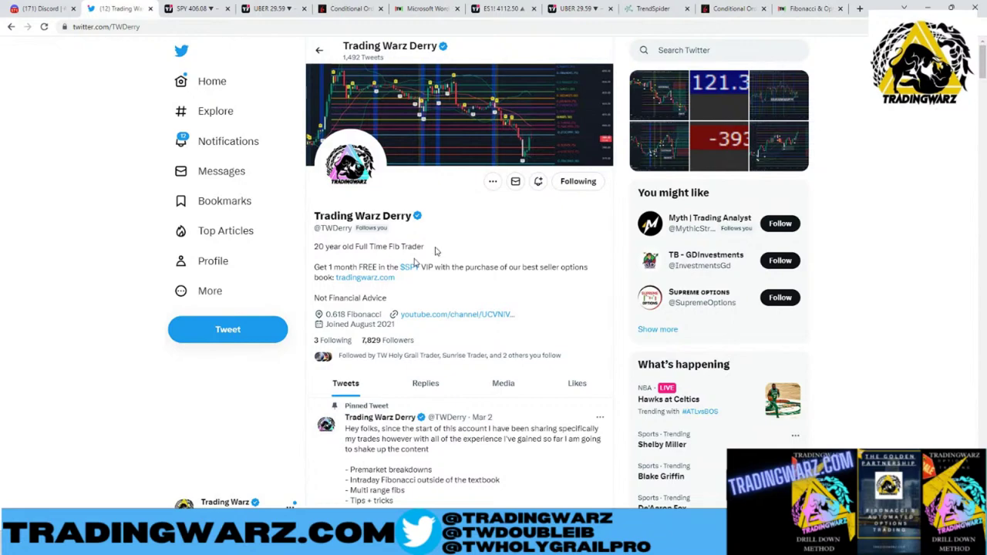
- Find the 4/25/2023 full range intraday short tweet, view its chart and trade execution images, and close the viewer
scroll(437, 246, down, 5)
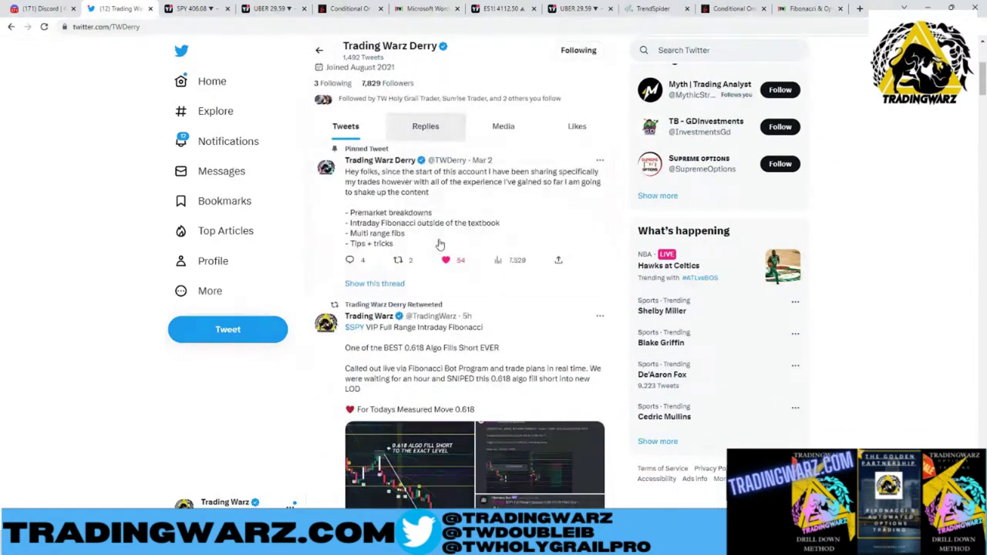
scroll(438, 246, down, 5)
click(449, 320)
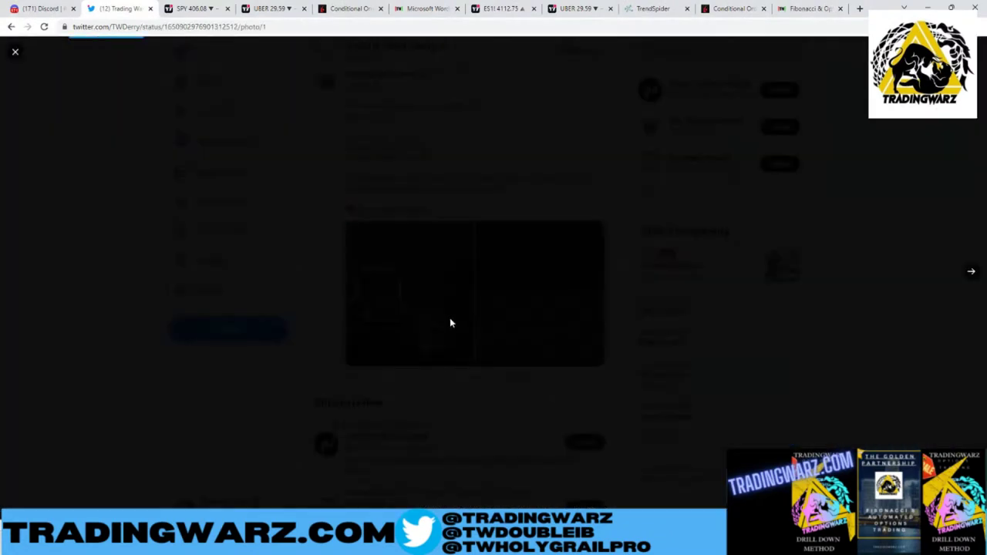
click(971, 271)
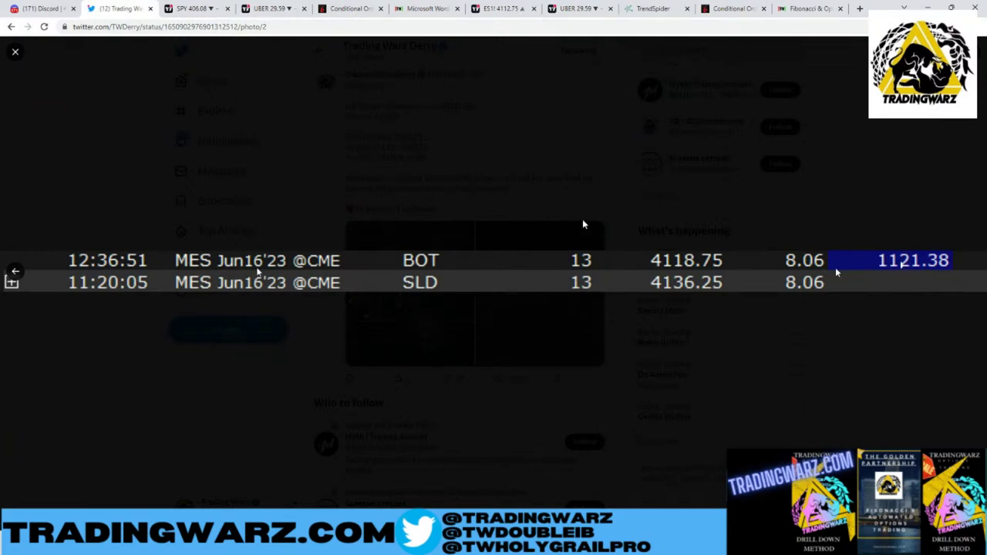
click(556, 213)
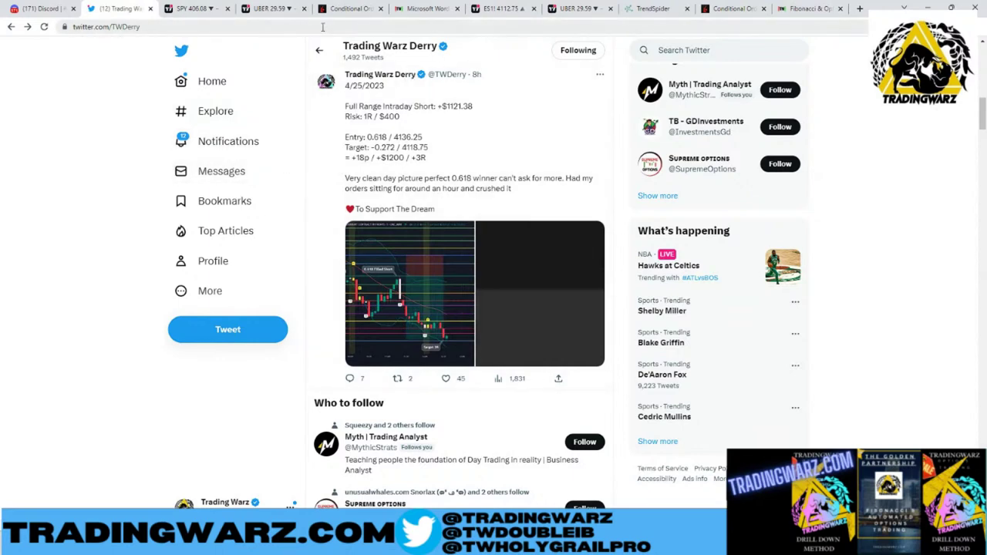
- Revisit the SPY chart and return to the UBER chart with its numbered lesson agenda in view
click(192, 9)
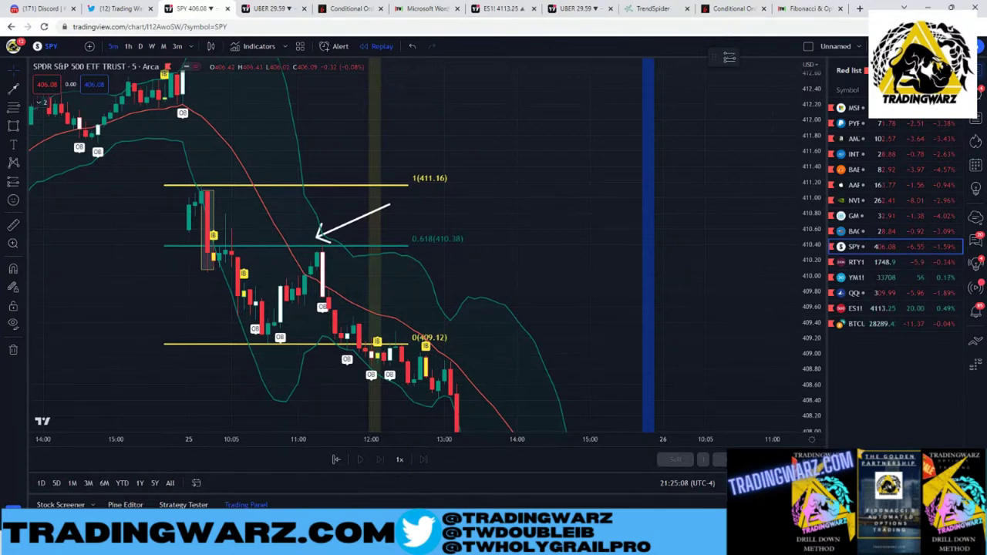
drag(685, 192, 450, 309)
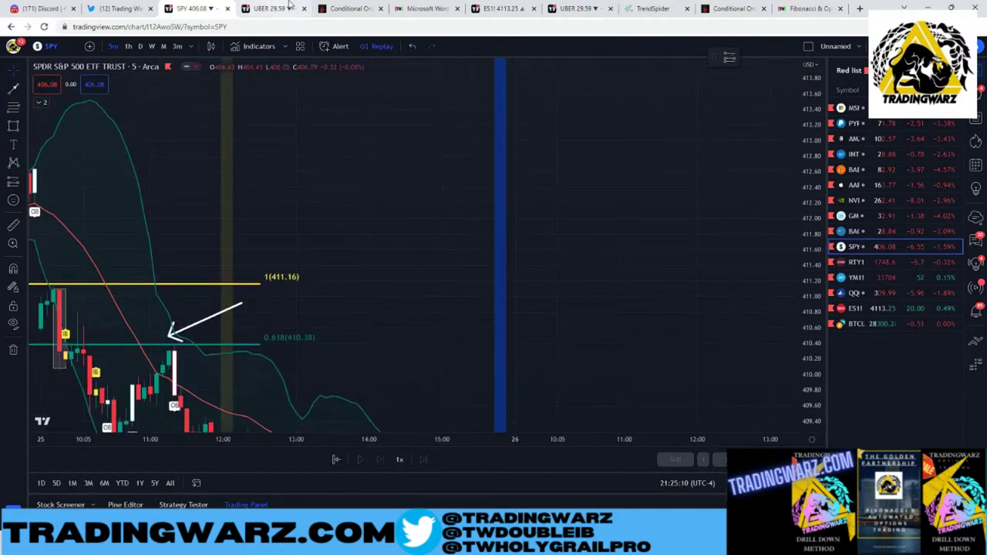
key(ctrl+Tab)
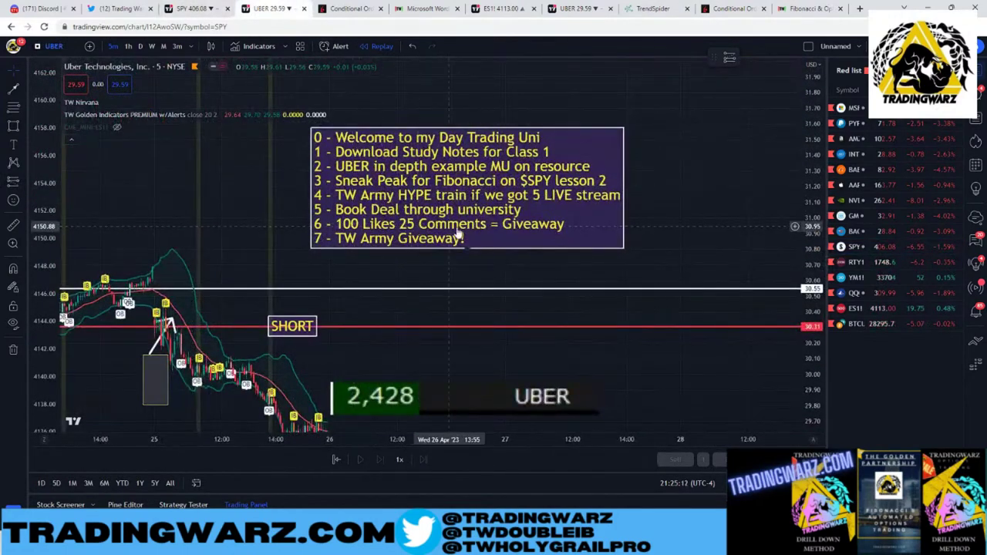